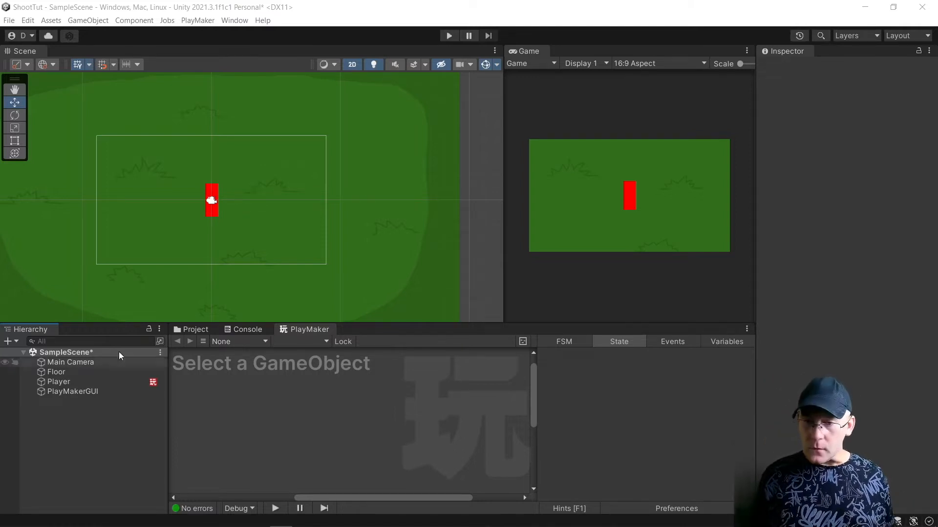
# Step: Select the Player object and review the actions in State 1 of its Movement FSM
pyautogui.click(164, 183)
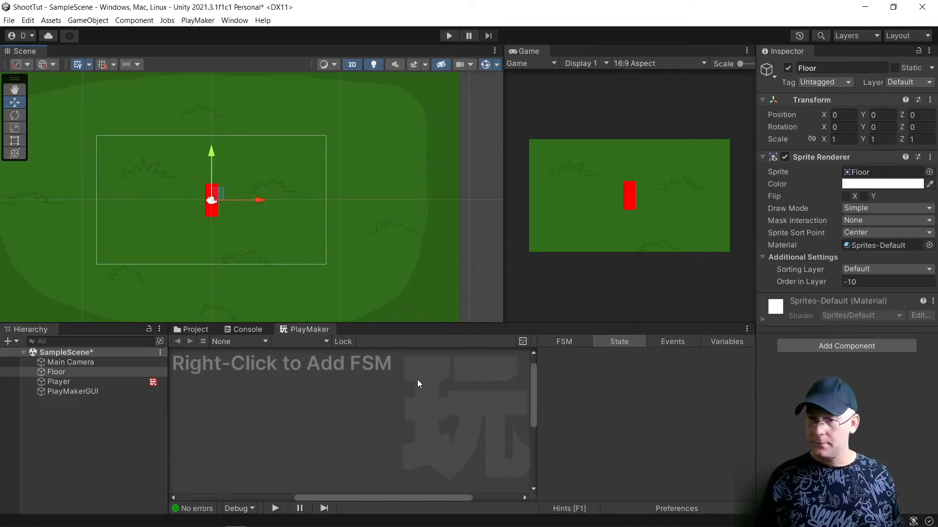
pyautogui.click(113, 383)
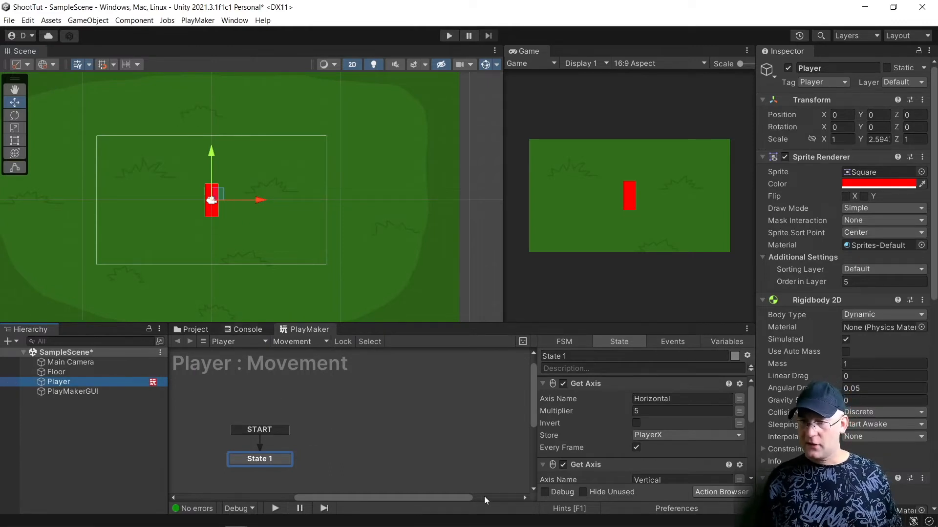
pyautogui.scroll(-7, 559, 436)
pyautogui.scroll(7, 574, 446)
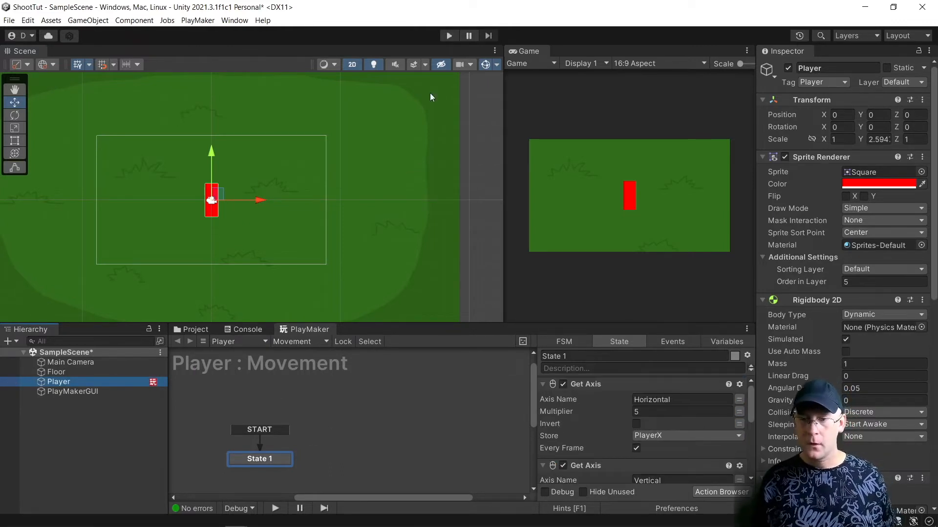
# Step: Run the game and test moving the player in all directions with the W, A, S and D controls, and stop it
pyautogui.click(449, 35)
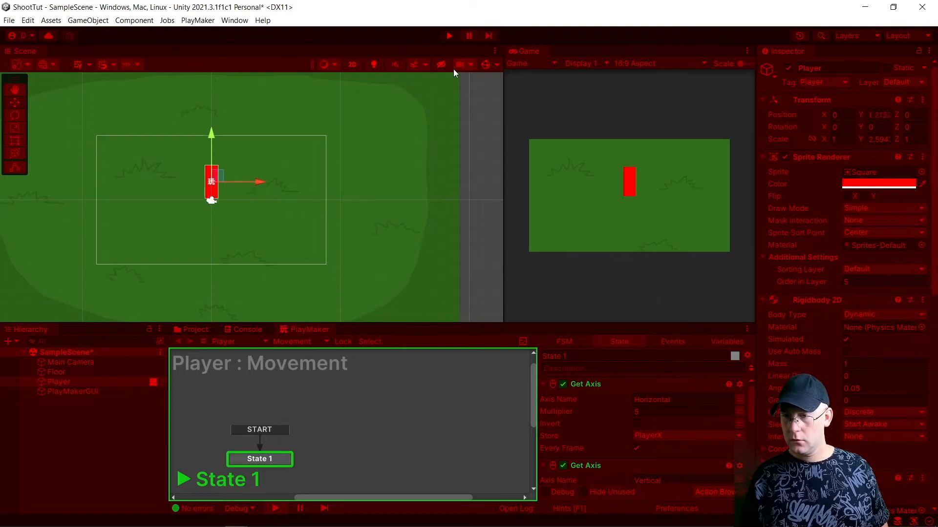
pyautogui.press('a')
pyautogui.press('s')
pyautogui.press('w')
pyautogui.press('d')
pyautogui.press('a')
pyautogui.press('w')
pyautogui.press('s')
pyautogui.press('d')
pyautogui.press('s')
pyautogui.press('a')
pyautogui.press('a')
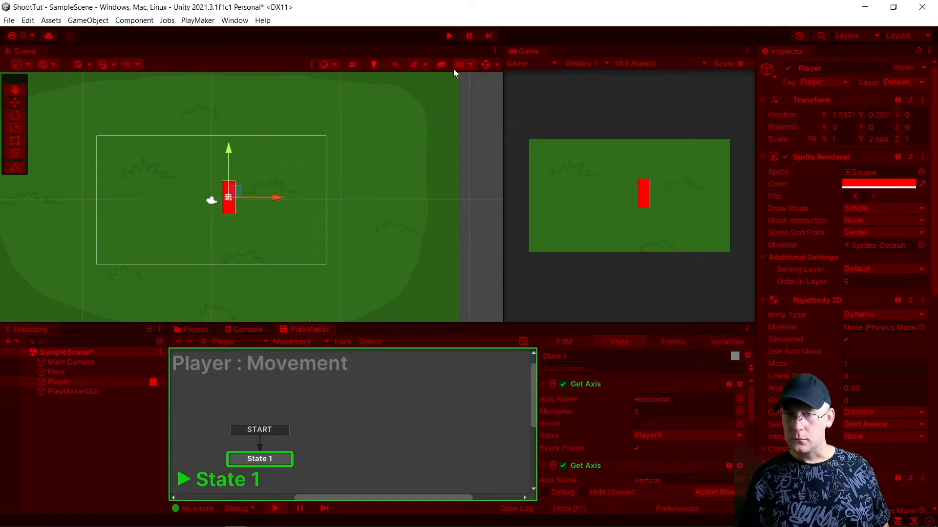
pyautogui.click(447, 36)
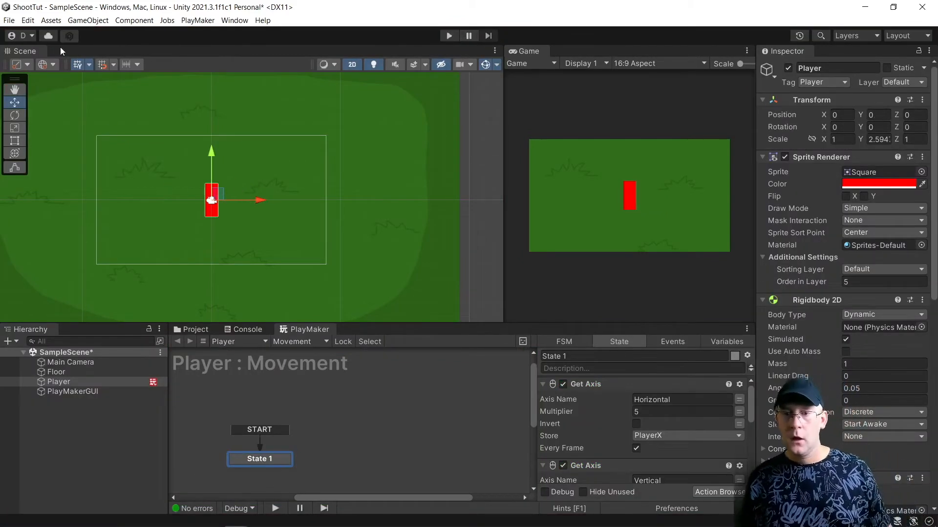
# Step: Open the Input Manager in Project Settings, collapse the open axes and expand the second Horizontal axis
pyautogui.click(324, 385)
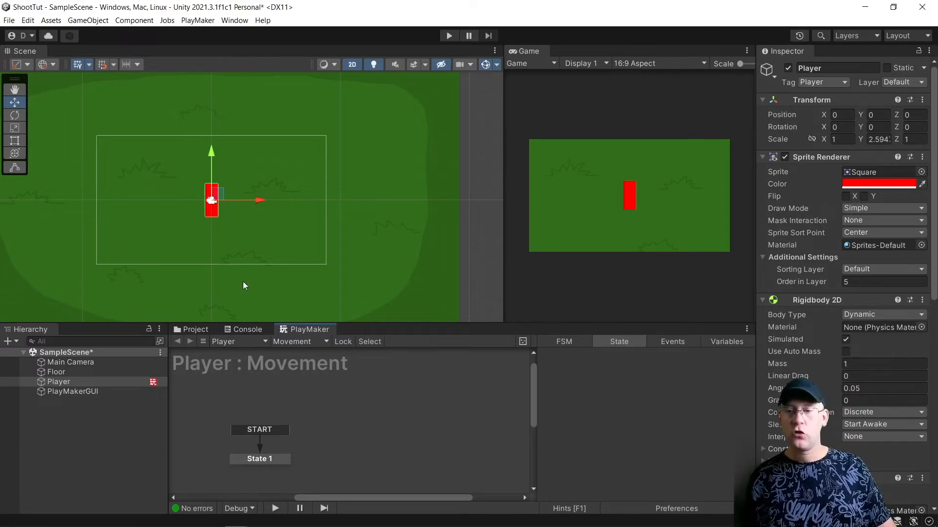
pyautogui.click(32, 21)
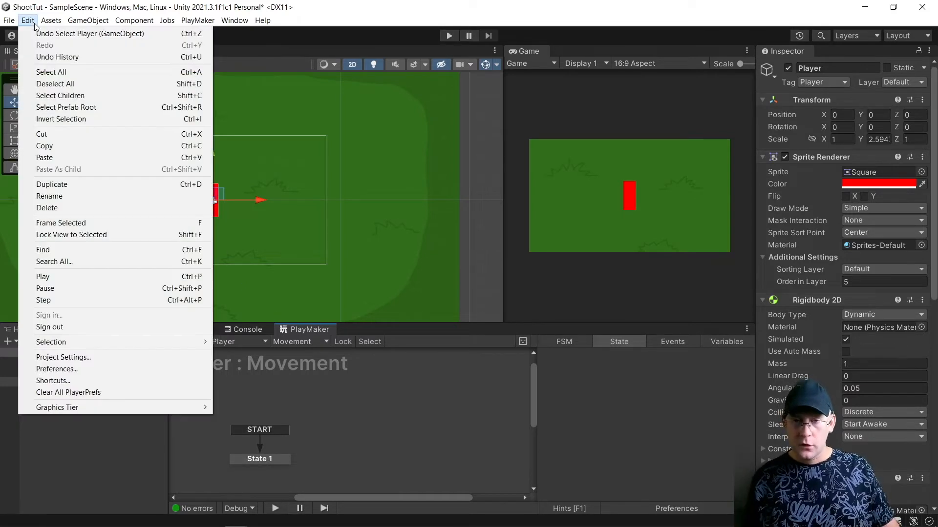
pyautogui.click(99, 360)
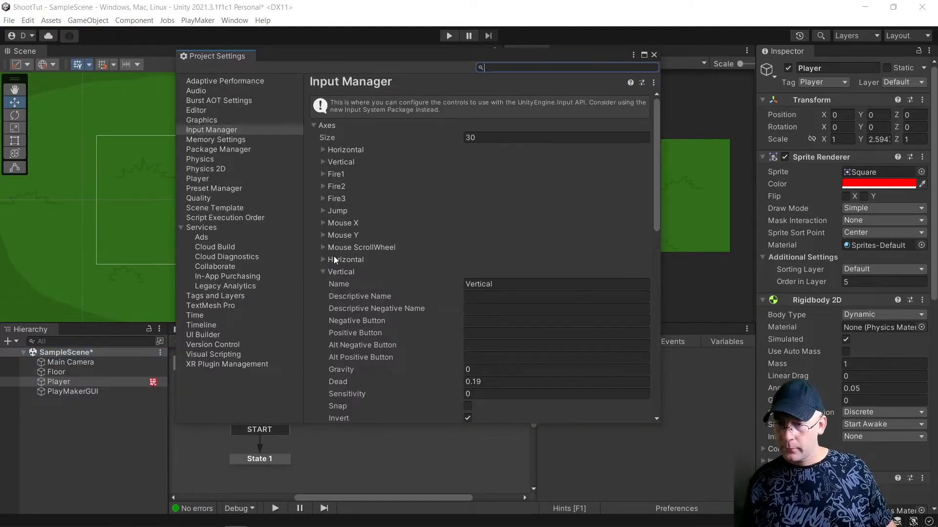
pyautogui.click(322, 272)
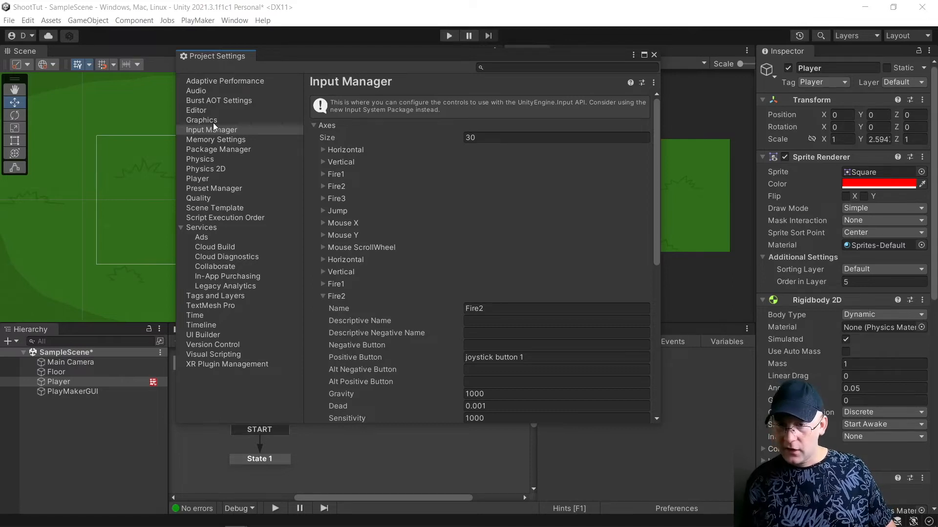
pyautogui.click(317, 125)
pyautogui.click(320, 125)
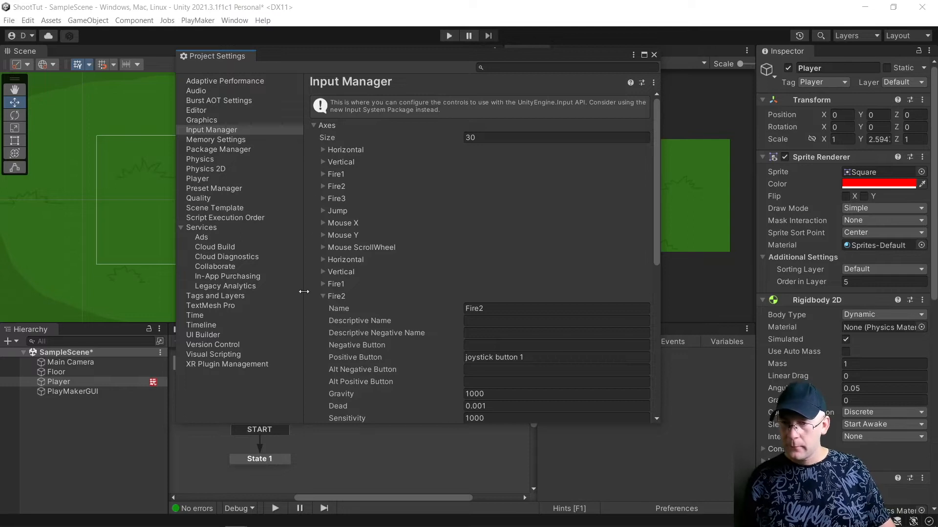
pyautogui.click(323, 296)
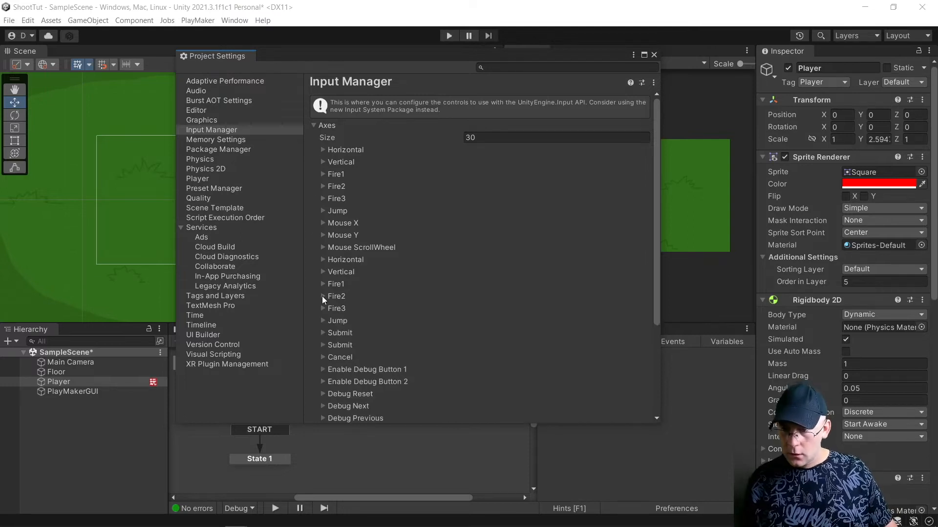
pyautogui.click(322, 259)
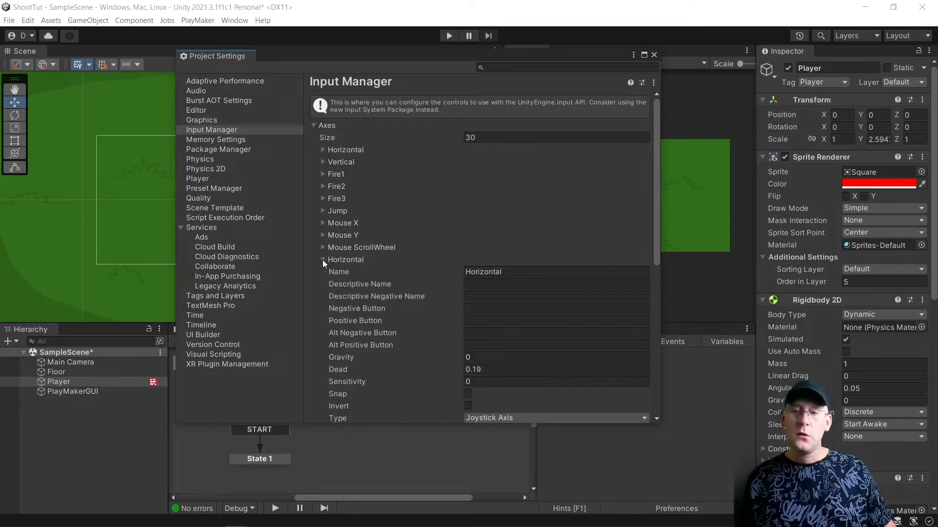
# Step: Rename the second Horizontal axis to Hori
pyautogui.click(616, 271)
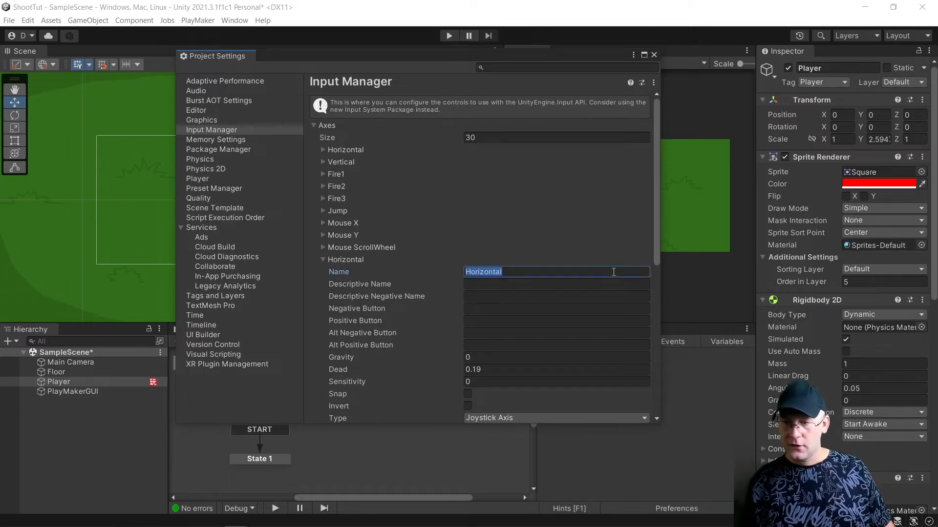
pyautogui.click(616, 271)
pyautogui.press('BackSpace')
pyautogui.press('BackSpace')
pyautogui.press('BackSpace')
pyautogui.press('BackSpace')
pyautogui.press('BackSpace')
pyautogui.press('BackSpace')
pyautogui.press('BackSpace')
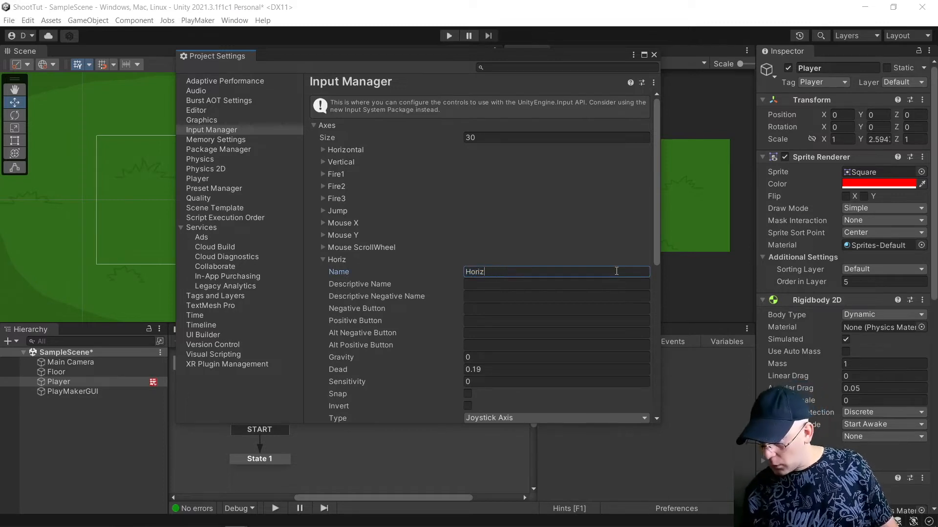
pyautogui.write('i')
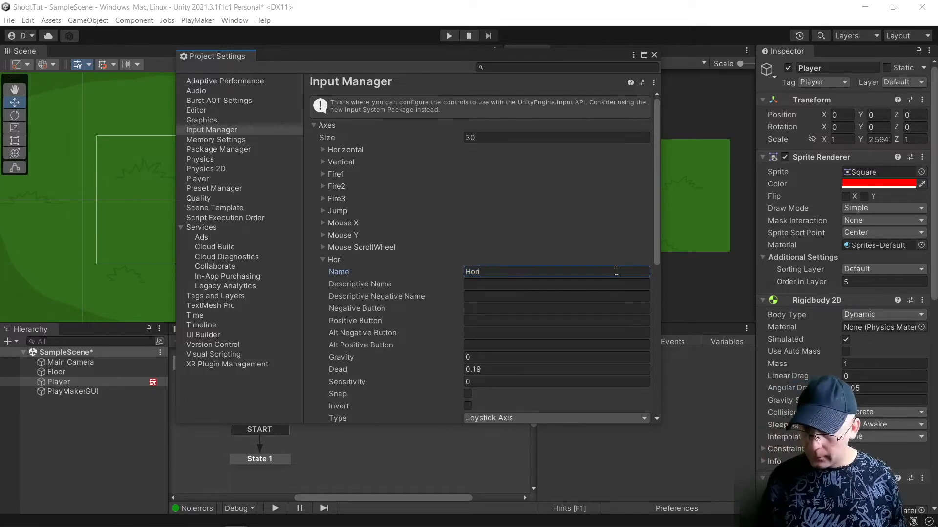
# Step: Set the Hori axis to Gravity 3, Dead 0.001, Sensitivity 3 and type Key or Mouse Button
pyautogui.click(512, 366)
pyautogui.click(512, 358)
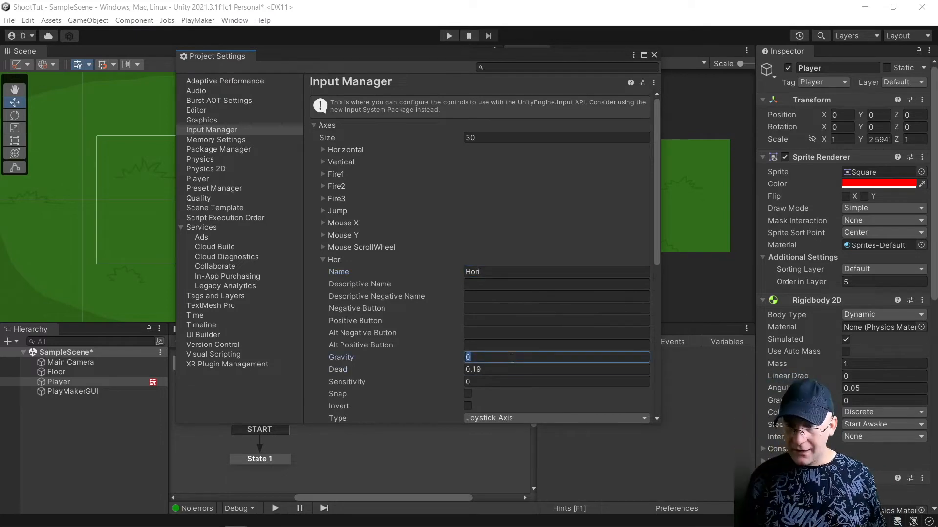
pyautogui.write('3')
pyautogui.press('Tab')
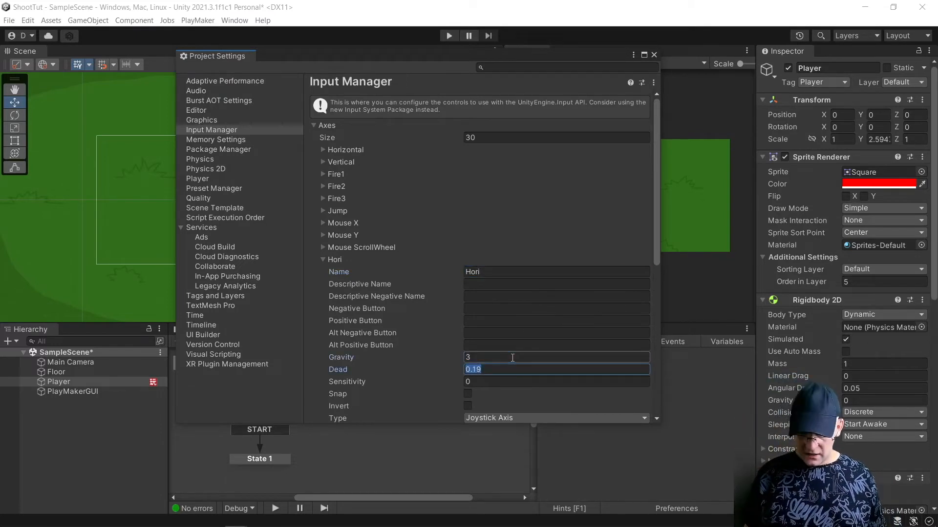
pyautogui.write('0.001')
pyautogui.press('Tab')
pyautogui.write('3')
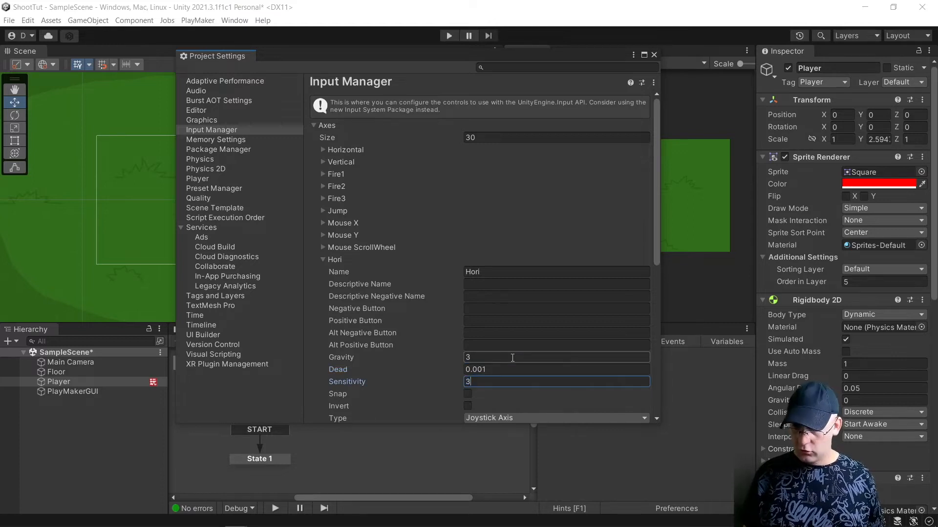
pyautogui.scroll(-3, 638, 169)
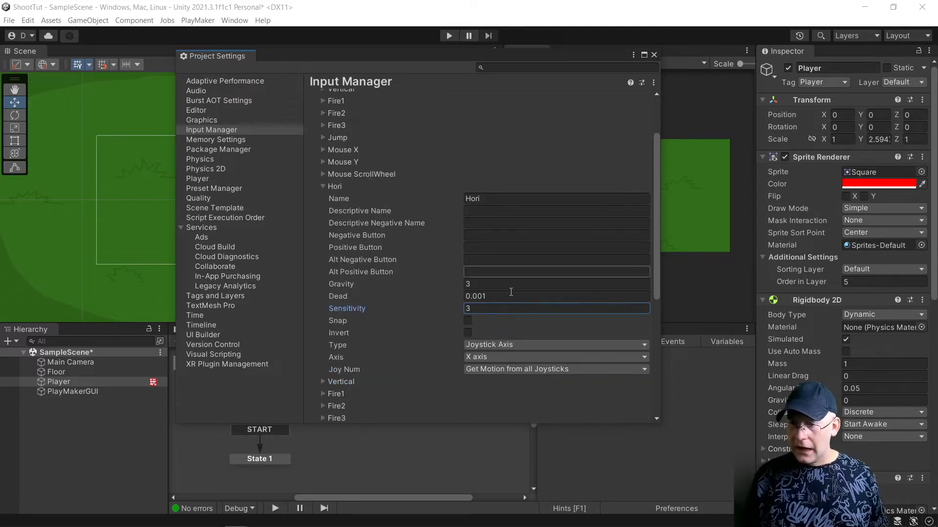
pyautogui.click(502, 346)
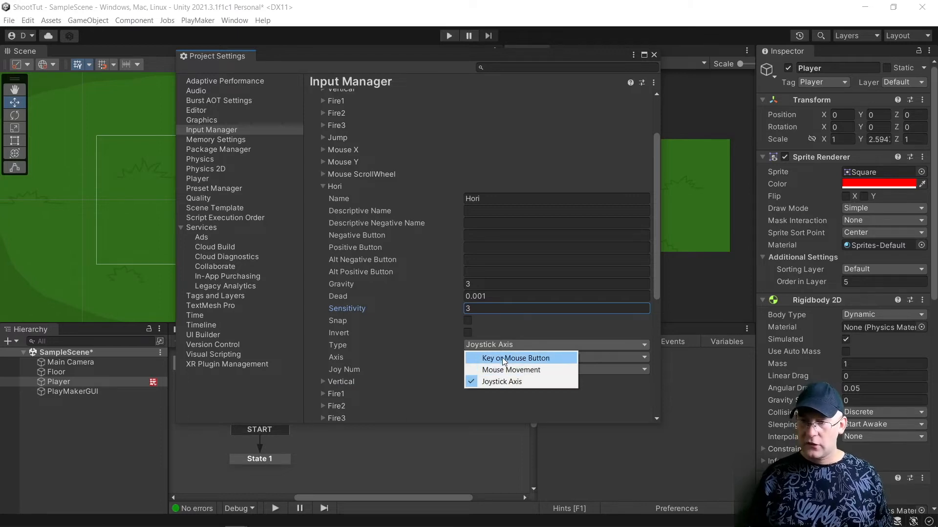
pyautogui.click(504, 358)
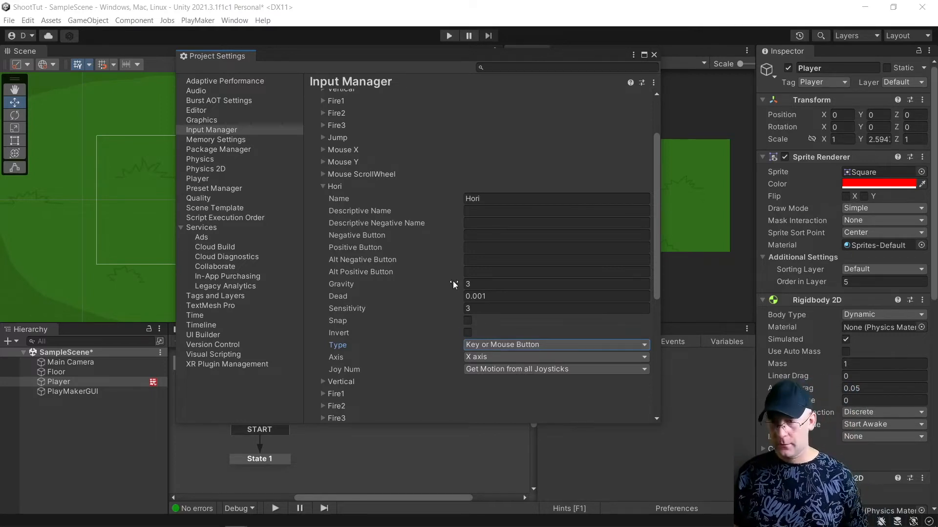
# Step: Expand the second Vertical axis and rename it to Vert
pyautogui.scroll(-6, 455, 288)
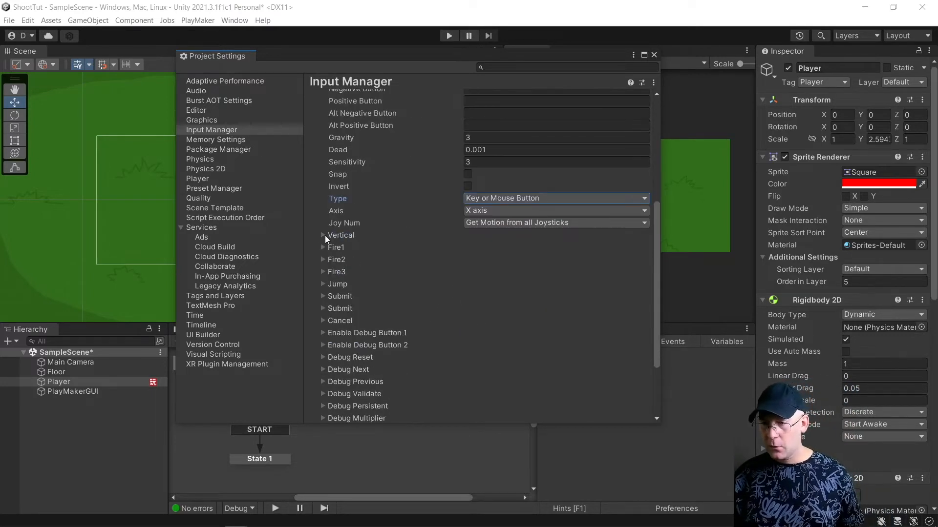
pyautogui.click(324, 235)
pyautogui.click(536, 249)
pyautogui.click(536, 249)
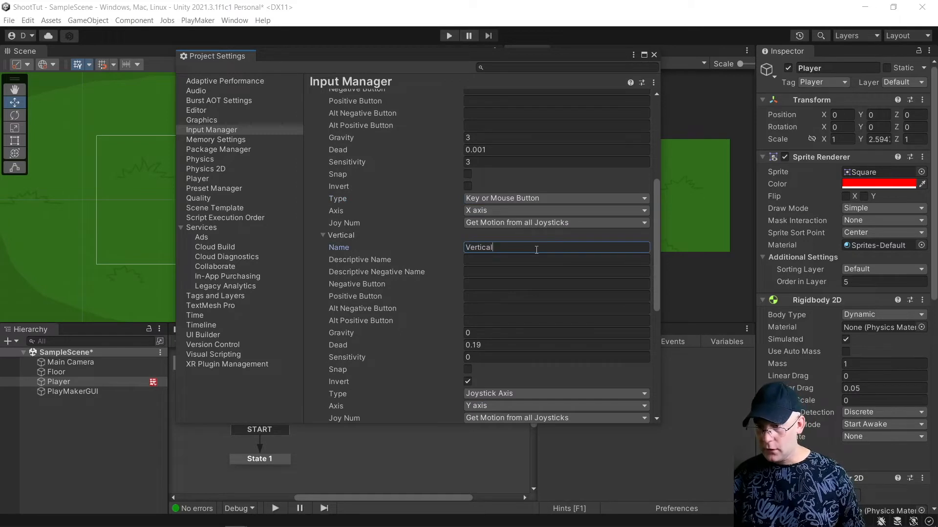
pyautogui.press('BackSpace')
pyautogui.press('BackSpace')
pyautogui.press('BackSpace')
pyautogui.press('BackSpace')
# Step: Set the Vert axis to Gravity 3, Dead 0.001, Sensitivity 3 and type Key or Mouse Button, and close Project Settings
pyautogui.click(482, 334)
pyautogui.write('3')
pyautogui.press('Tab')
pyautogui.write('0')
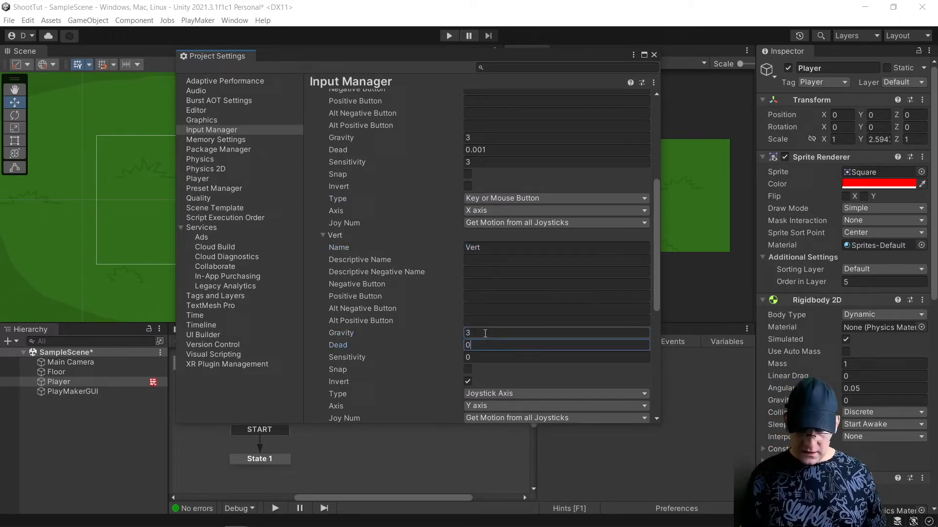
pyautogui.write('.001')
pyautogui.press('Tab')
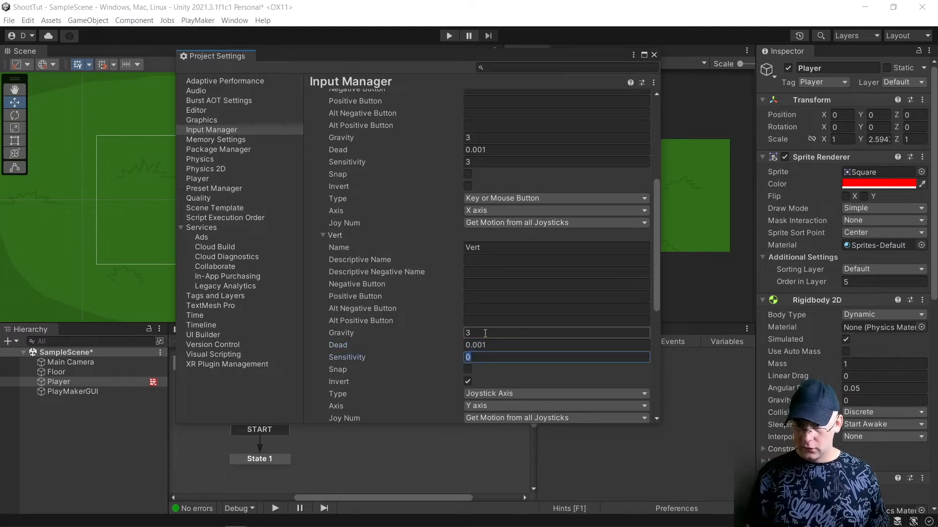
pyautogui.write('3')
pyautogui.click(507, 394)
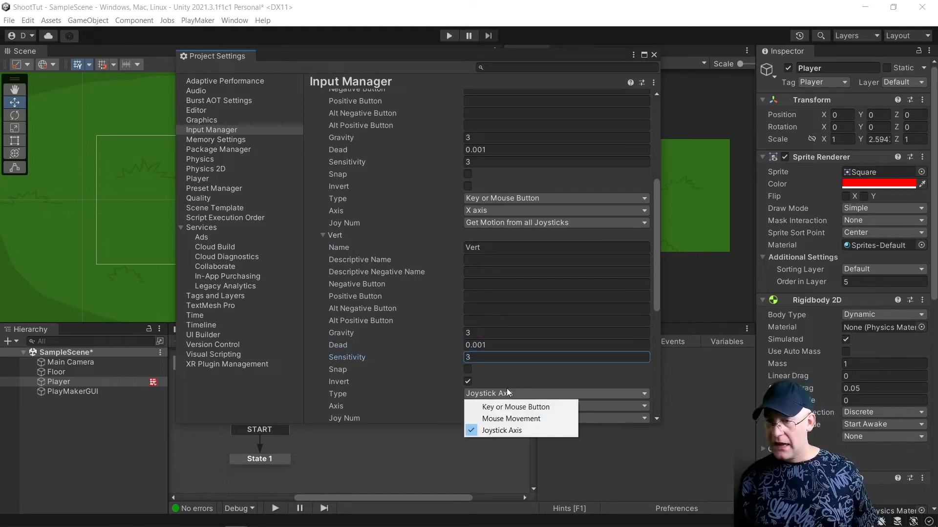
pyautogui.click(502, 408)
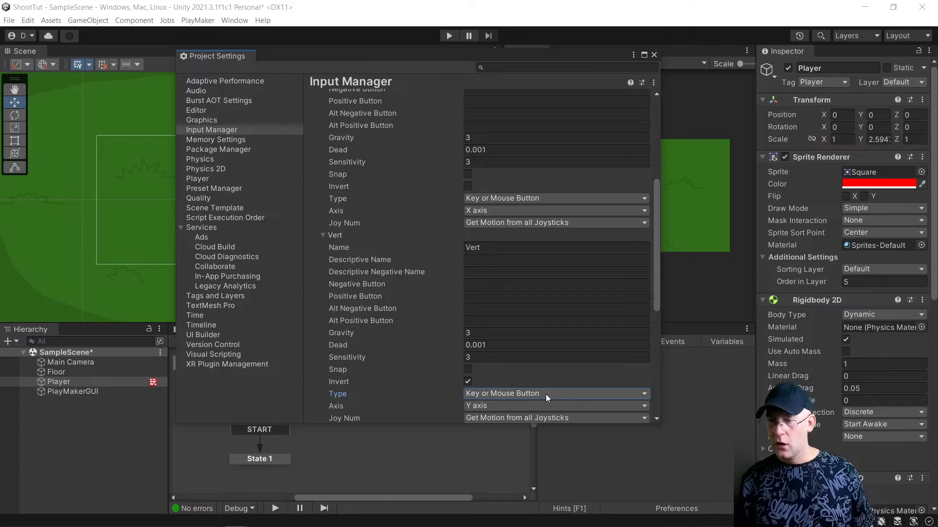
pyautogui.click(653, 55)
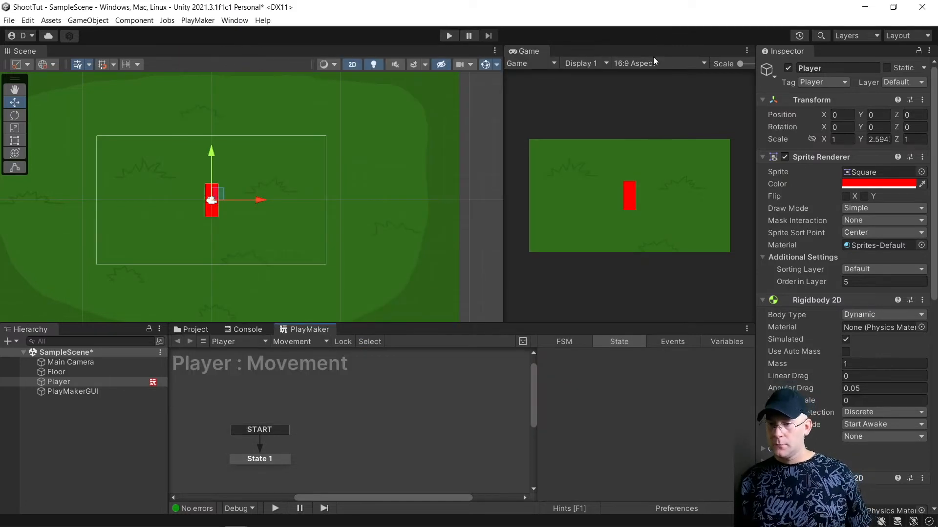
# Step: Run the game, test moving the player with the arrow controls, and stop it
pyautogui.click(449, 35)
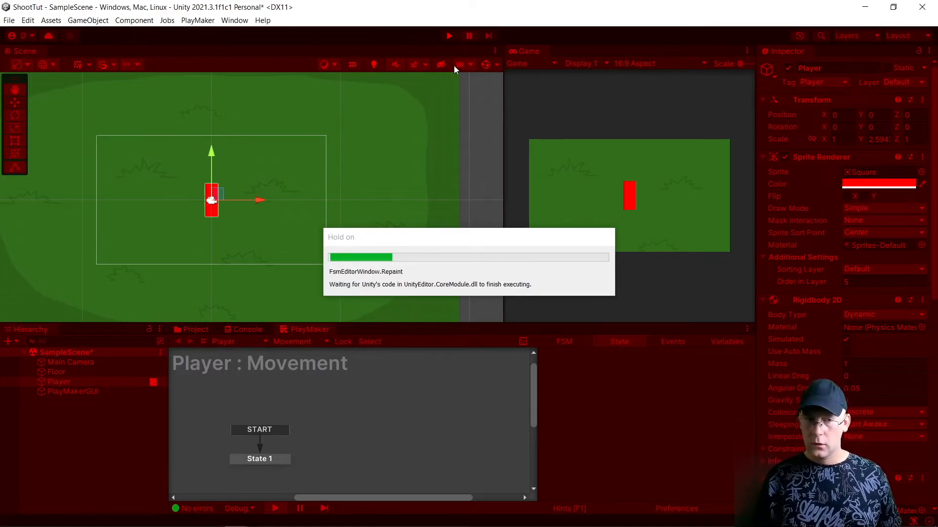
pyautogui.press('Up')
pyautogui.press('Down')
pyautogui.press('Left')
pyautogui.press('Right')
pyautogui.press('Left')
pyautogui.click(450, 35)
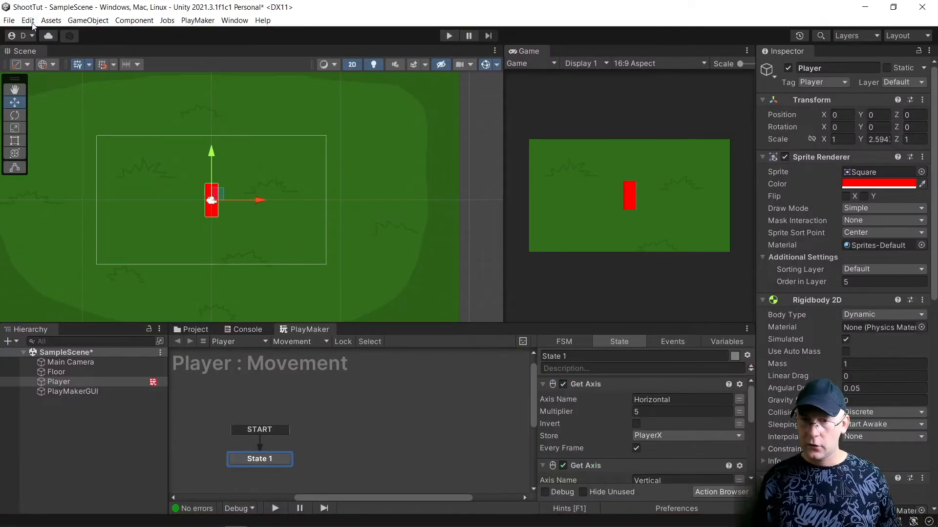
# Step: Reopen the Input Manager in Project Settings and clear the Horizontal axis's Negative Button and Positive Button entries
pyautogui.click(27, 20)
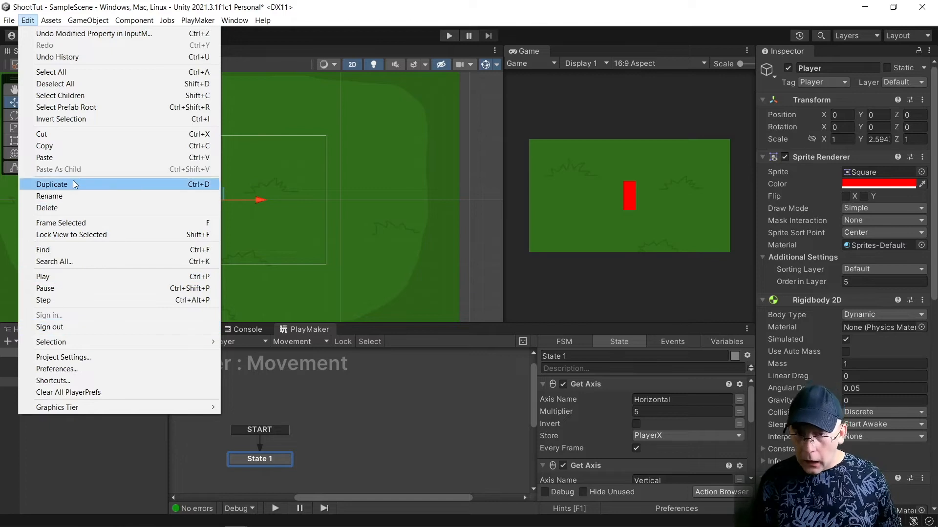
pyautogui.click(56, 357)
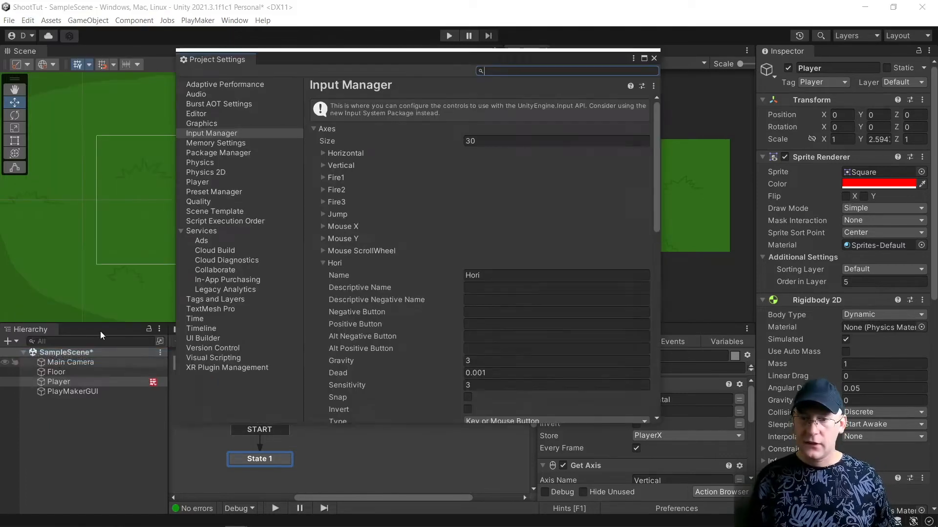
pyautogui.click(319, 260)
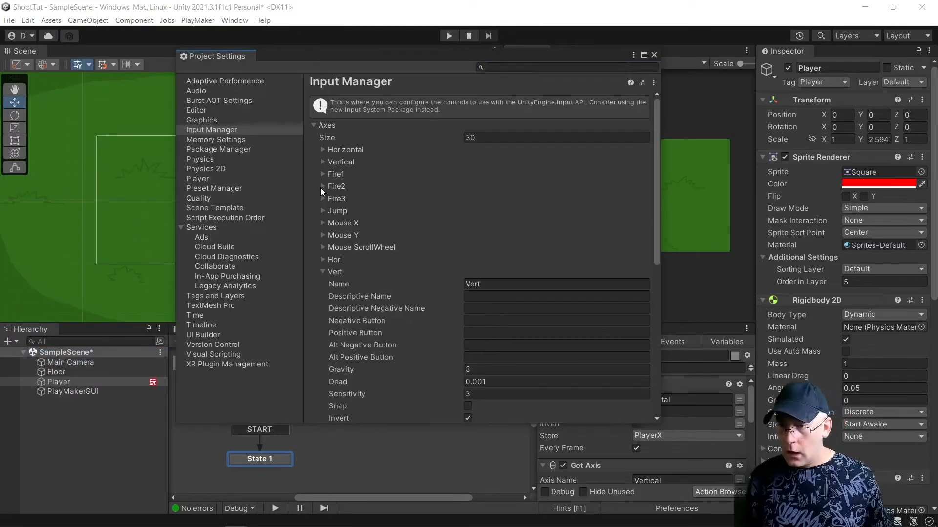
pyautogui.click(334, 151)
pyautogui.click(543, 201)
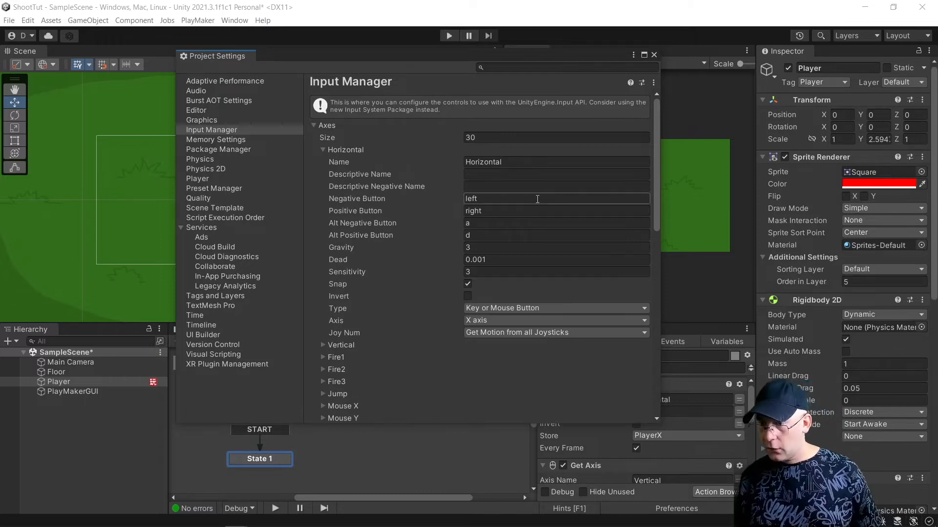
pyautogui.press('BackSpace')
pyautogui.click(532, 211)
pyautogui.press('BackSpace')
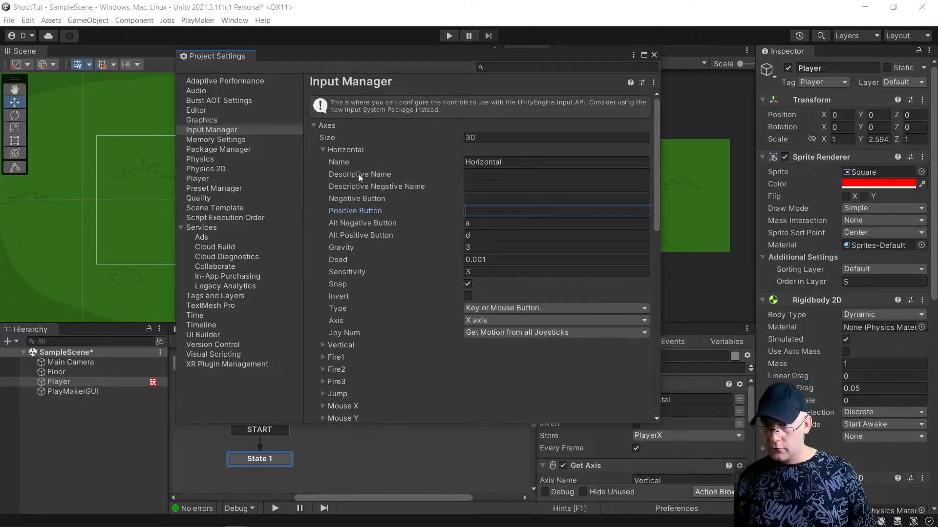
pyautogui.click(318, 148)
# Step: Clear the Negative Button and Positive Button entries of the Vertical axis and collapse it
pyautogui.click(322, 161)
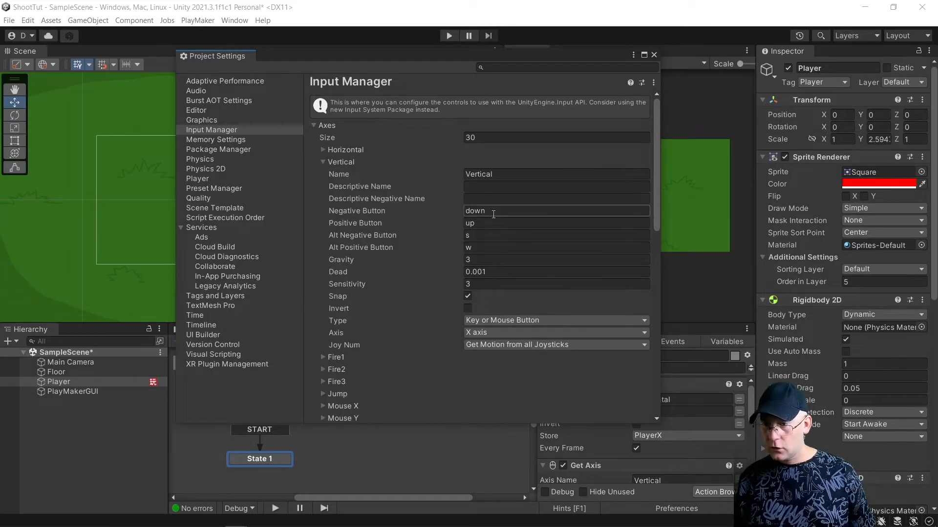
pyautogui.click(504, 210)
pyautogui.press('BackSpace')
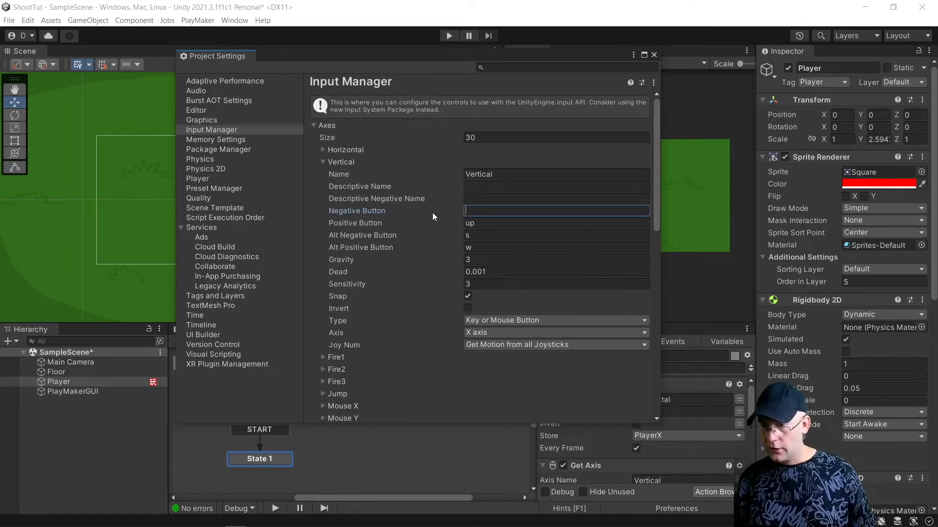
pyautogui.press('Tab')
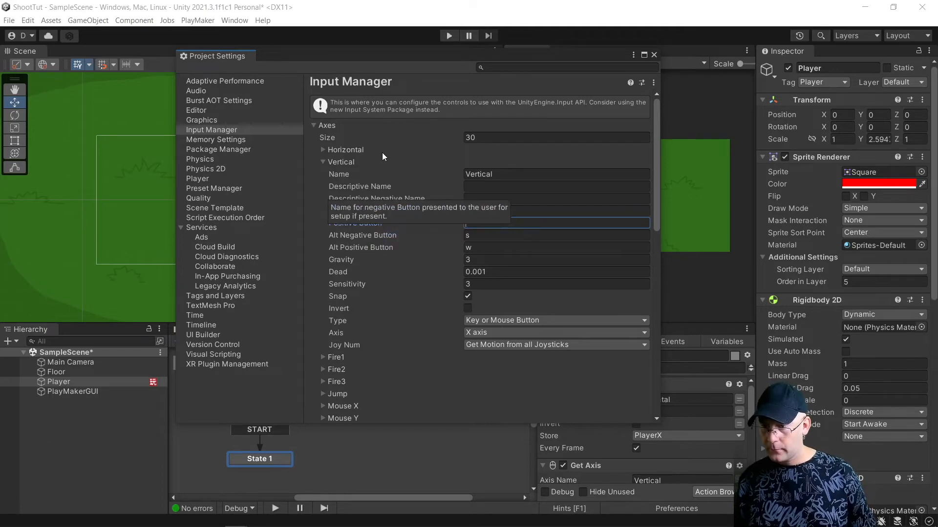
pyautogui.click(324, 161)
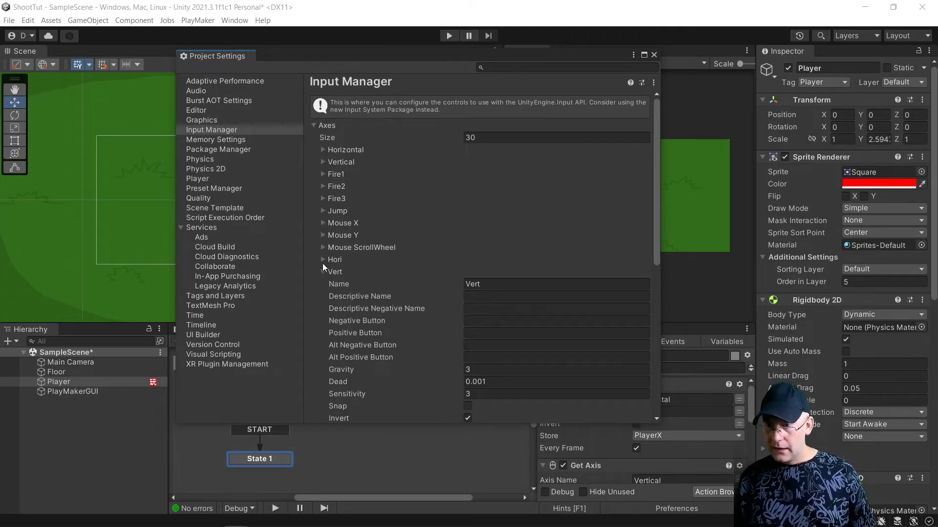
# Step: Set the Vert axis's Negative Button to down and Positive Button to up, and collapse it
pyautogui.click(480, 324)
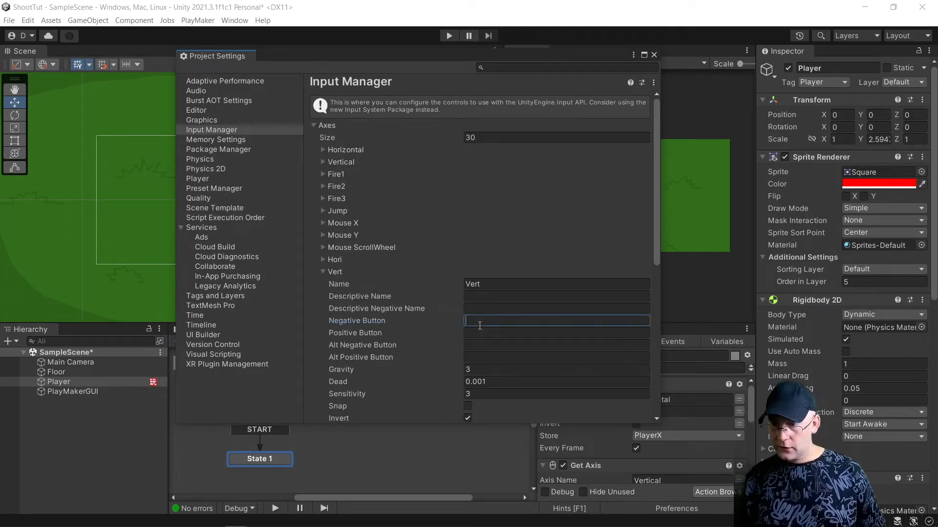
pyautogui.write('down')
pyautogui.click(483, 333)
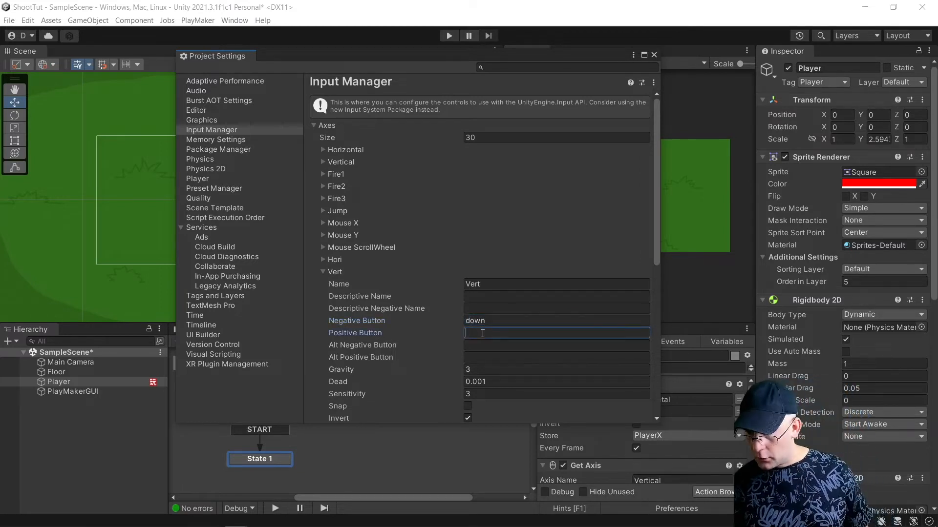
pyautogui.write('up')
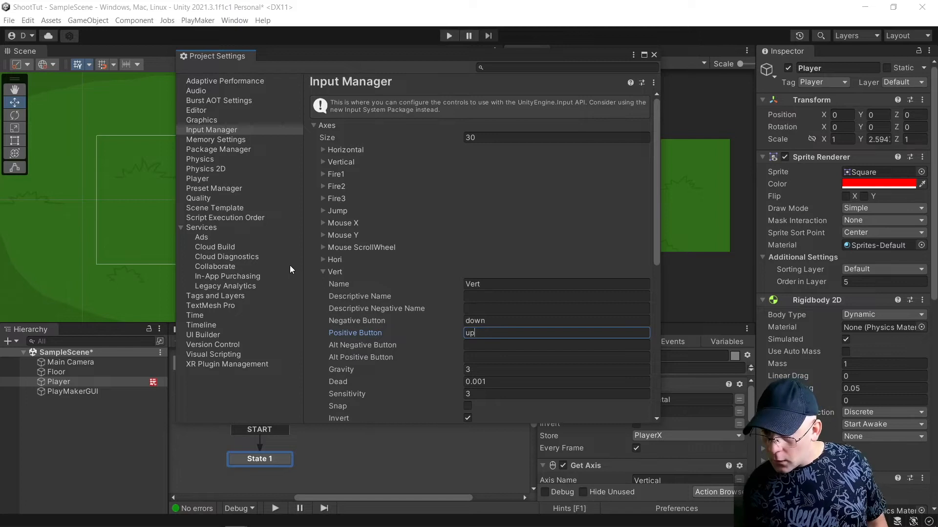
pyautogui.click(323, 272)
# Step: Set the Hori axis's Negative Button to left and Positive Button to right, and close Project Settings
pyautogui.click(320, 259)
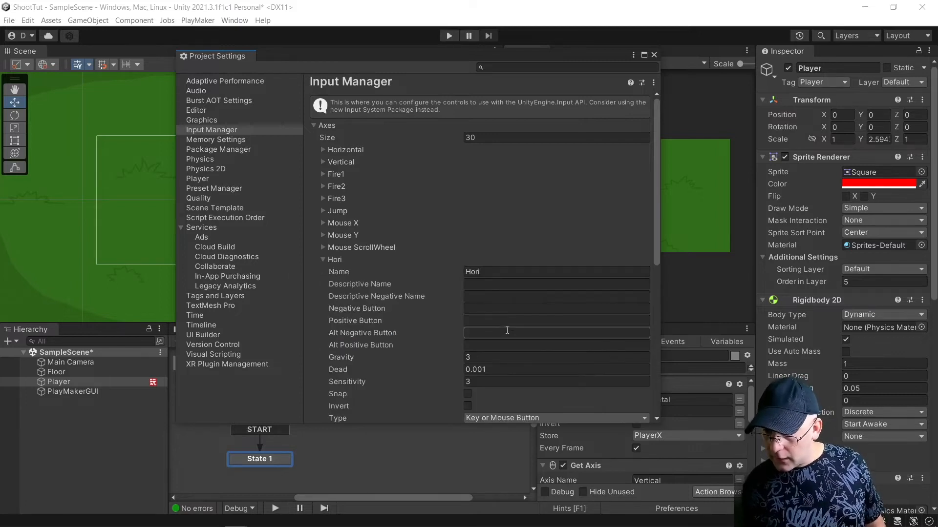
pyautogui.write('left')
pyautogui.press('Tab')
pyautogui.write('right')
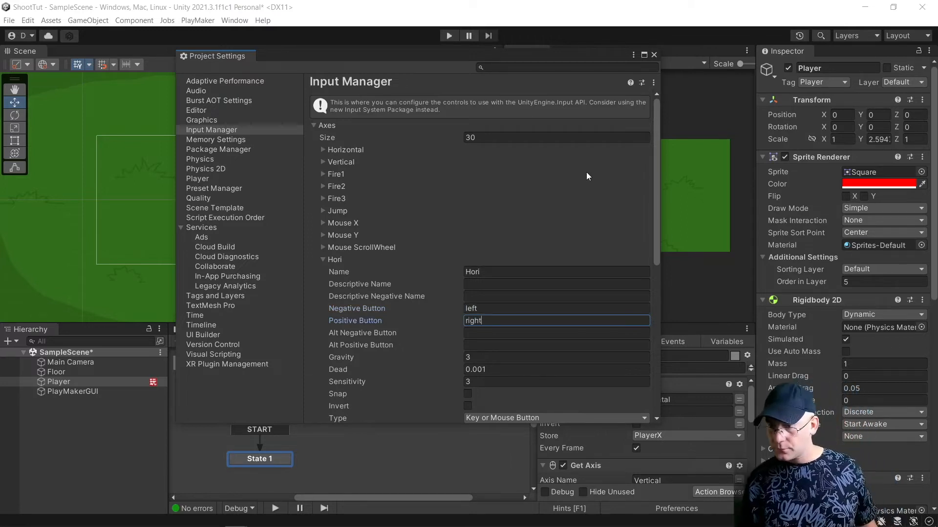
pyautogui.click(654, 55)
# Step: Run the game, test moving the player with the A, D and S controls, and stop it
pyautogui.click(448, 36)
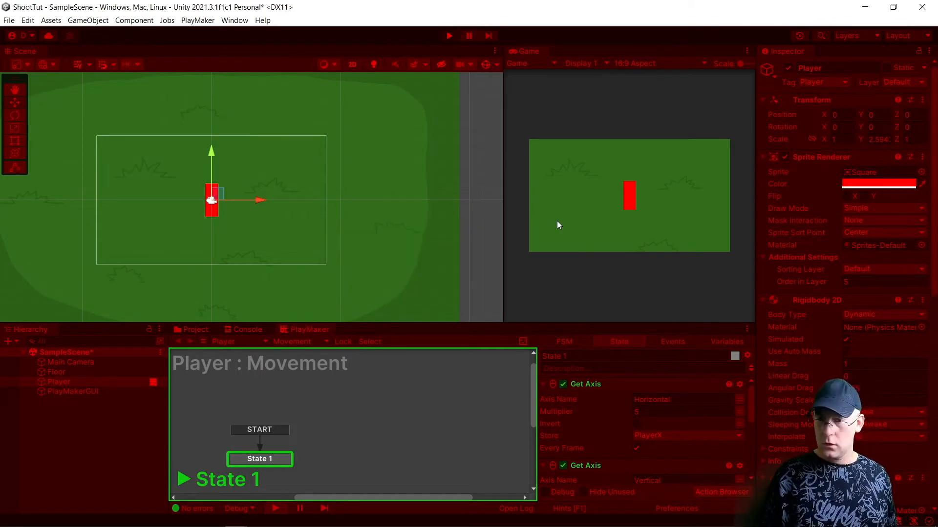
pyautogui.press('a')
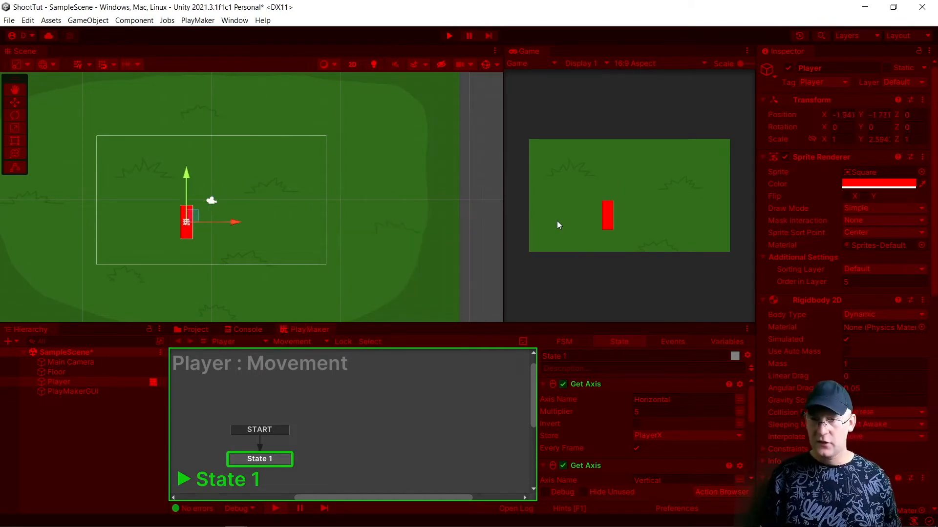
pyautogui.press('d')
pyautogui.press('s')
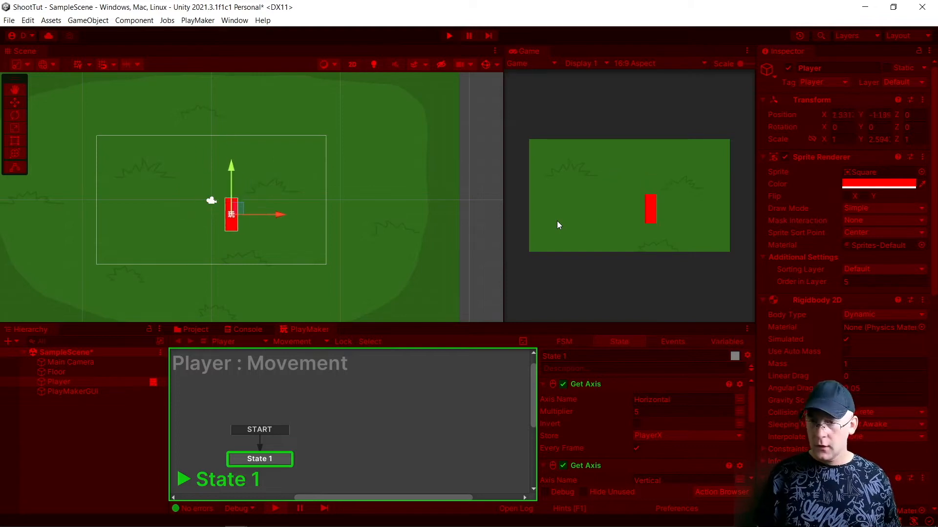
pyautogui.click(450, 36)
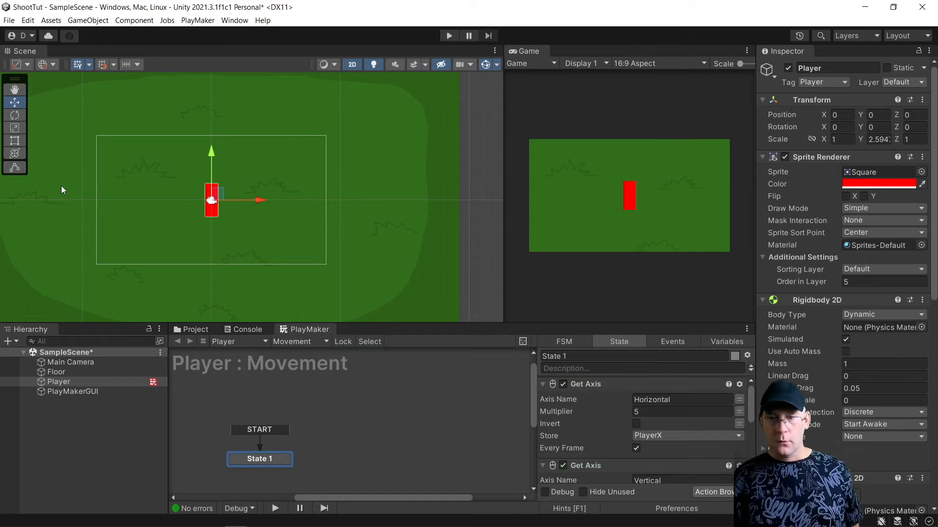
# Step: Place the Cannon sprite from the project assets in the scene beside the red player, at about X 2.59, Y -0.56
pyautogui.click(100, 400)
pyautogui.click(71, 383)
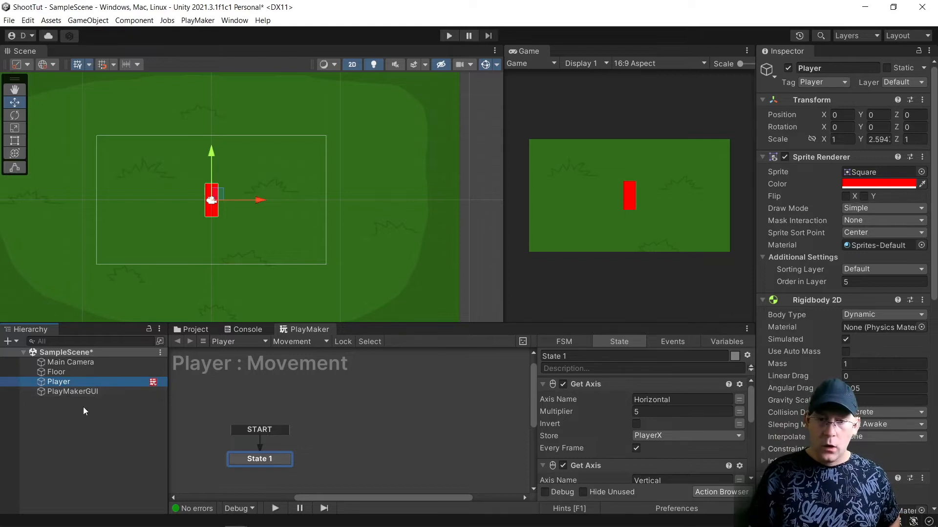
pyautogui.click(191, 330)
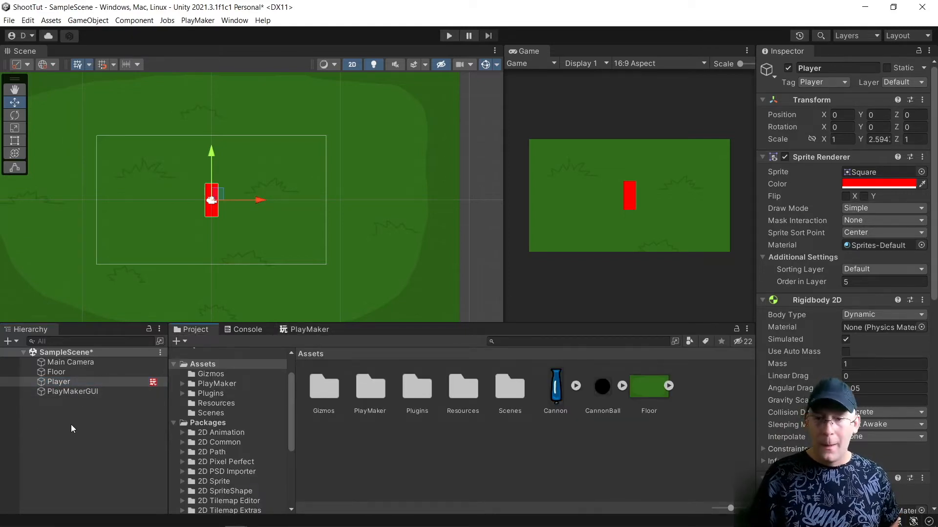
pyautogui.click(556, 390)
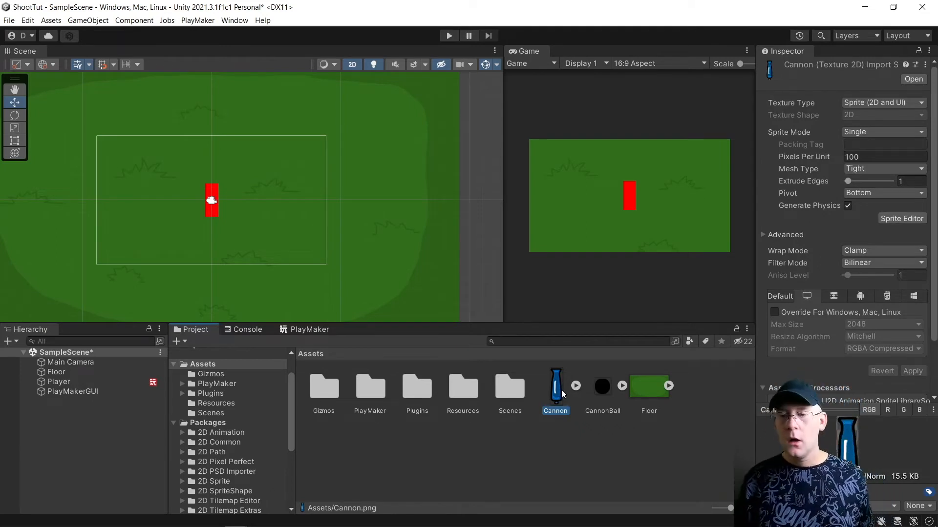
pyautogui.moveTo(559, 392); pyautogui.dragTo(244, 212)
pyautogui.scroll(5, 244, 212)
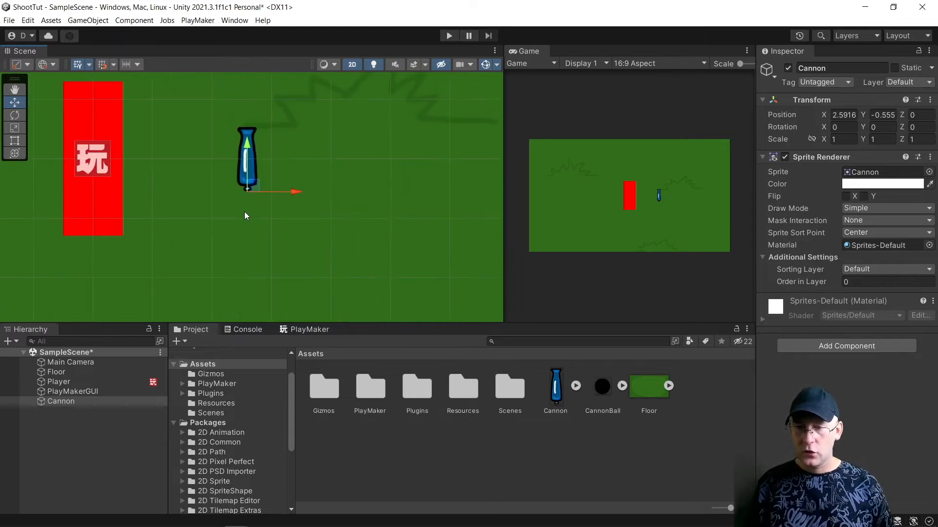
# Step: Change the Cannon texture's import pivot to Center and apply the import settings
pyautogui.click(890, 233)
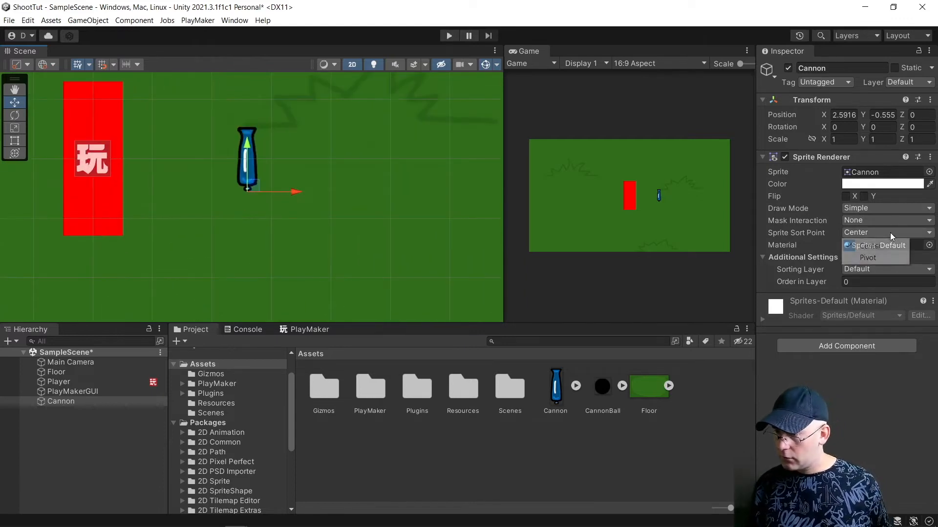
pyautogui.click(857, 245)
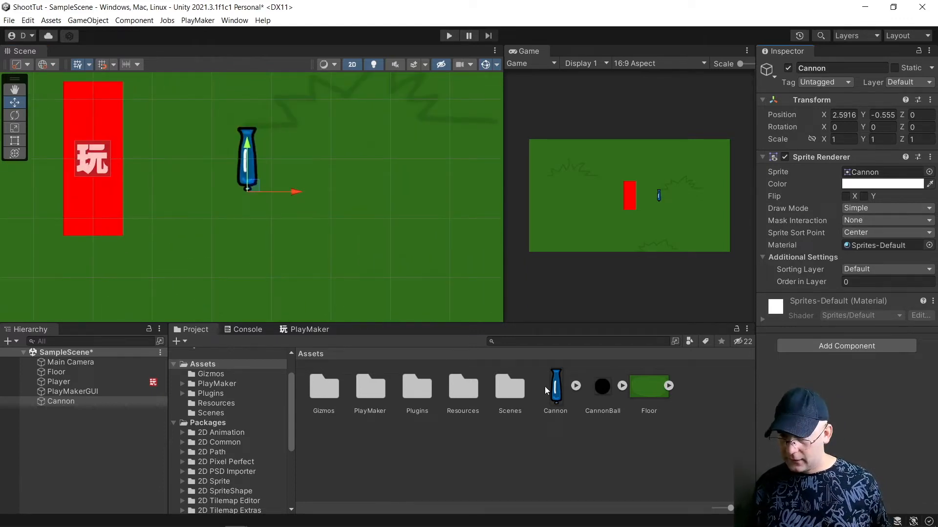
pyautogui.click(556, 387)
pyautogui.click(865, 191)
pyautogui.click(869, 209)
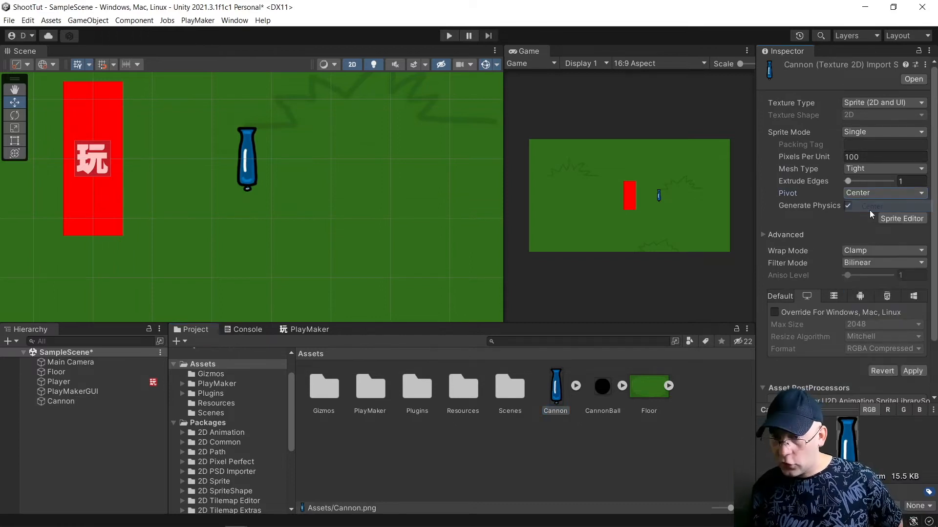
pyautogui.click(511, 469)
pyautogui.click(453, 290)
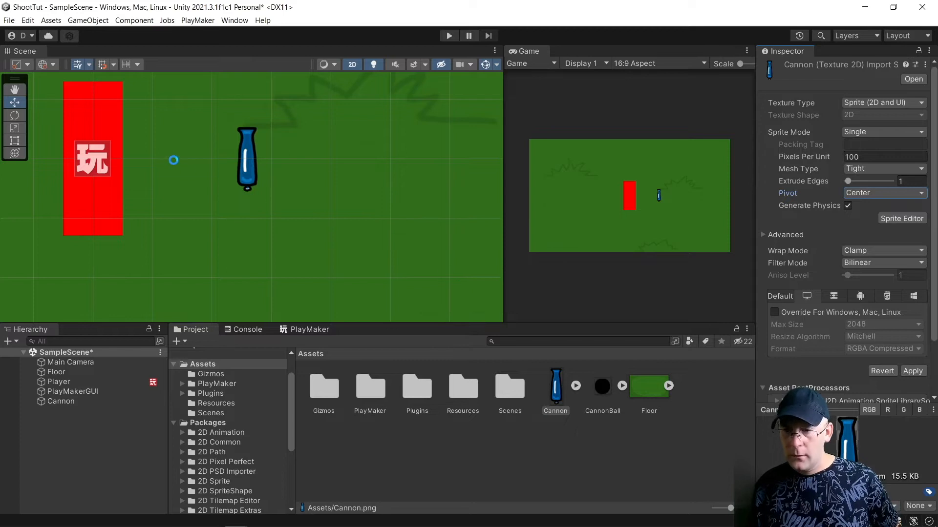
# Step: Rotate the Cannon freehand around its pivot to about -70 degrees on Z
pyautogui.click(15, 116)
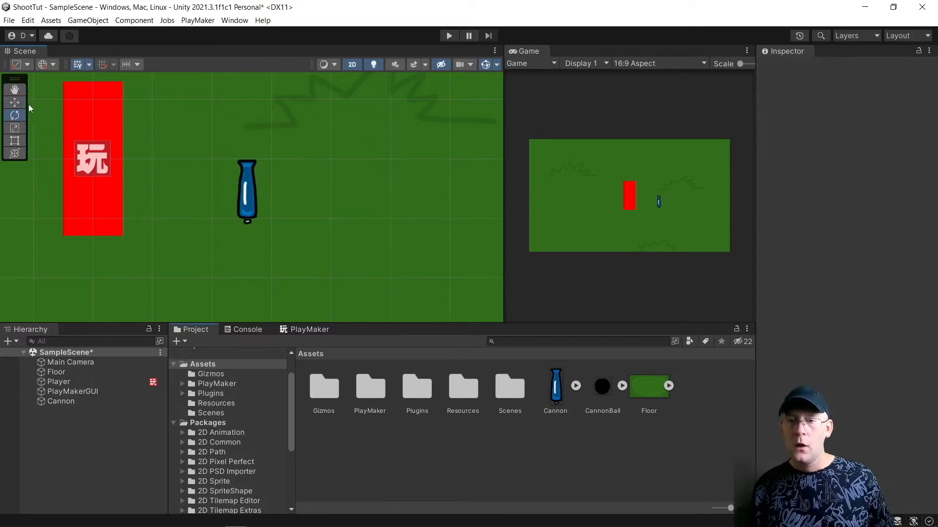
pyautogui.scroll(-4, 123, 218)
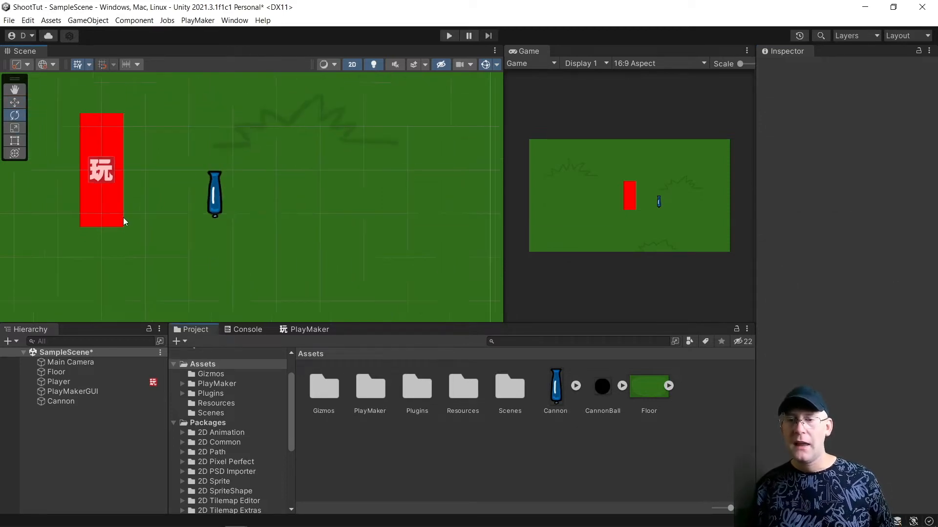
pyautogui.click(78, 402)
pyautogui.scroll(5, 185, 198)
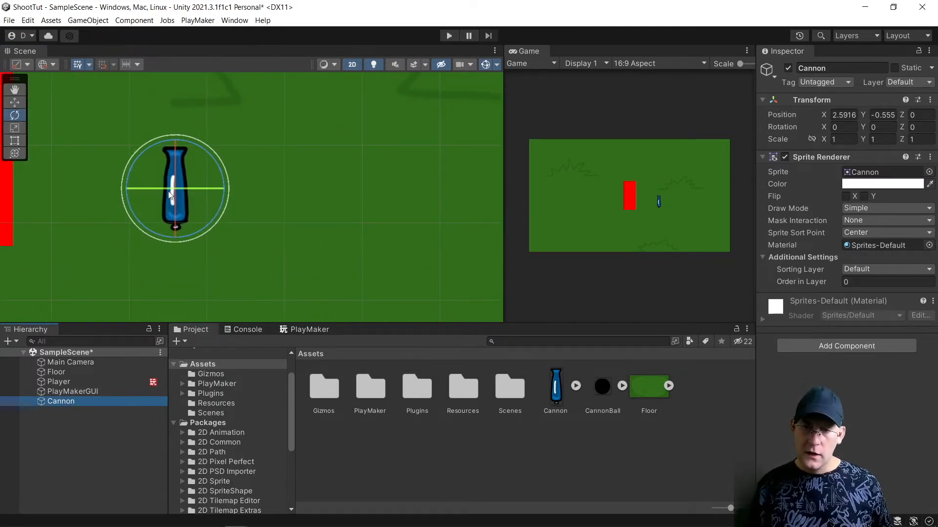
pyautogui.moveTo(221, 176); pyautogui.dragTo(293, 275)
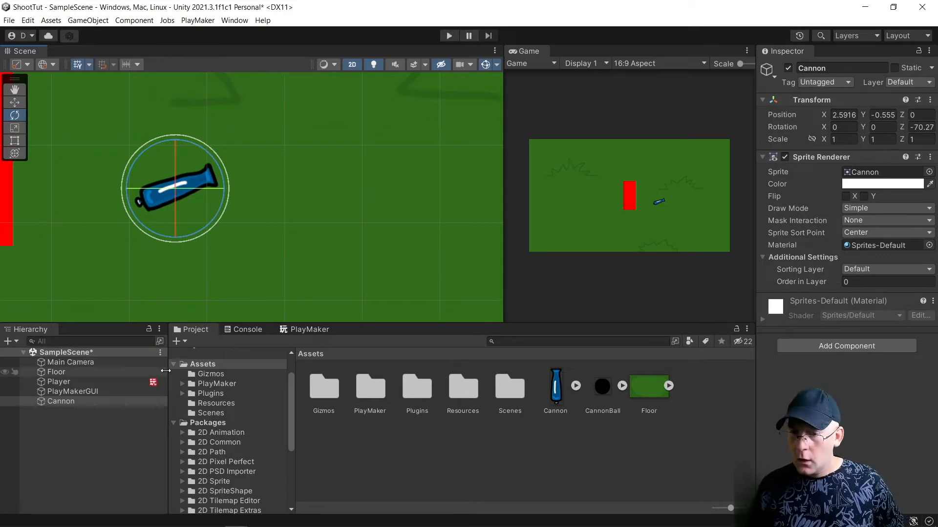
# Step: Set the Cannon's Z rotation to -90 and its Y position to 0
pyautogui.click(930, 127)
pyautogui.write('90')
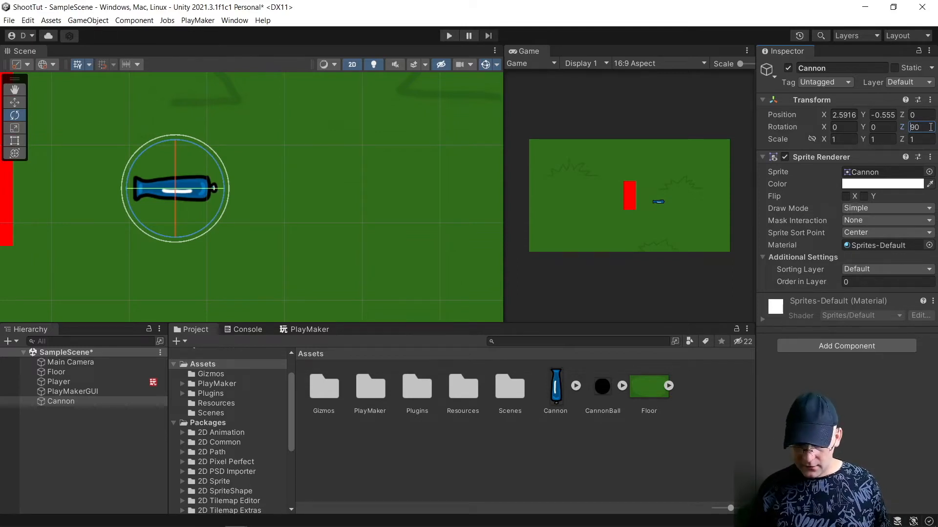
pyautogui.write('-')
pyautogui.click(885, 115)
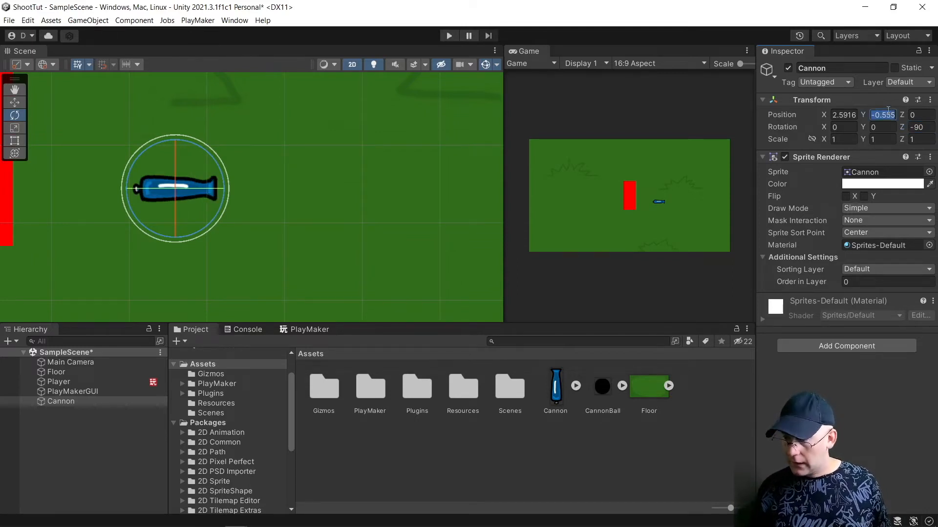
pyautogui.write('0')
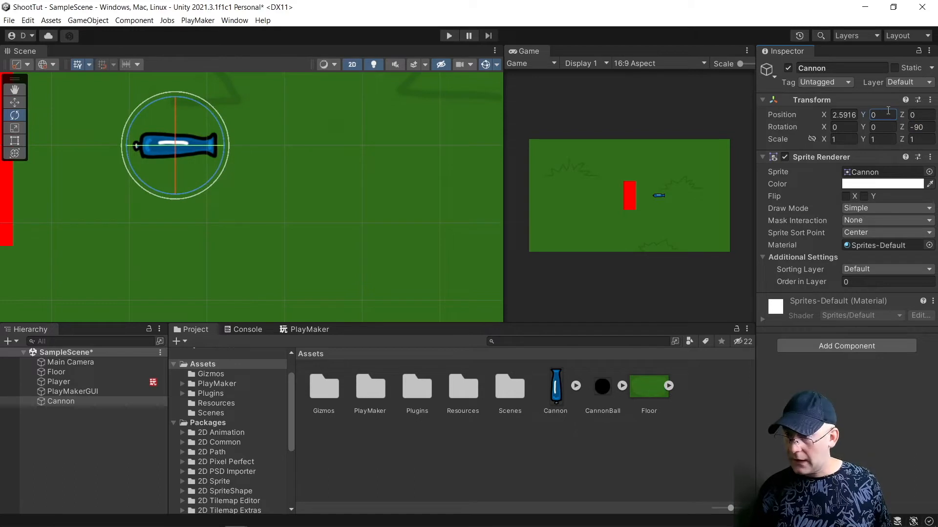
# Step: Change the Cannon texture's import pivot to Bottom
pyautogui.click(555, 386)
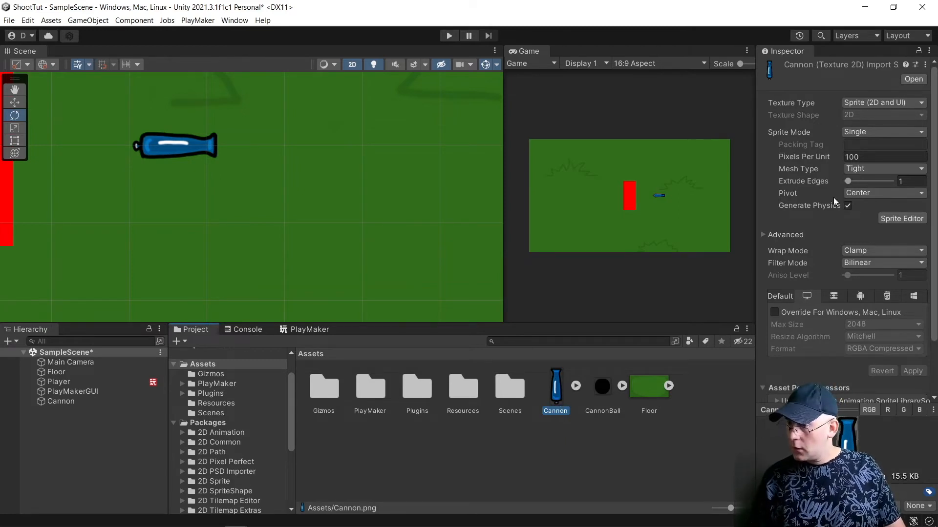
pyautogui.click(856, 193)
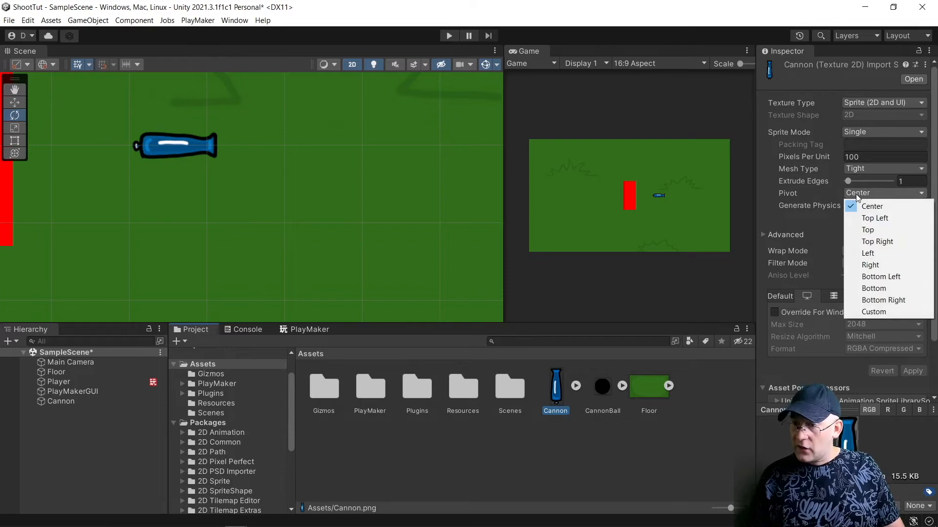
pyautogui.click(871, 289)
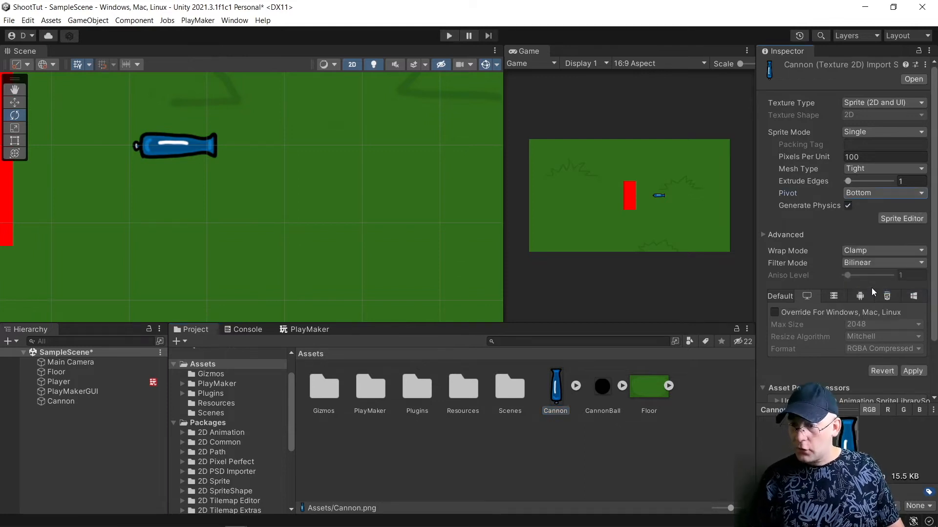
# Step: Try a Custom pivot for the Cannon texture and cancel opening it in the Sprite Editor
pyautogui.click(865, 194)
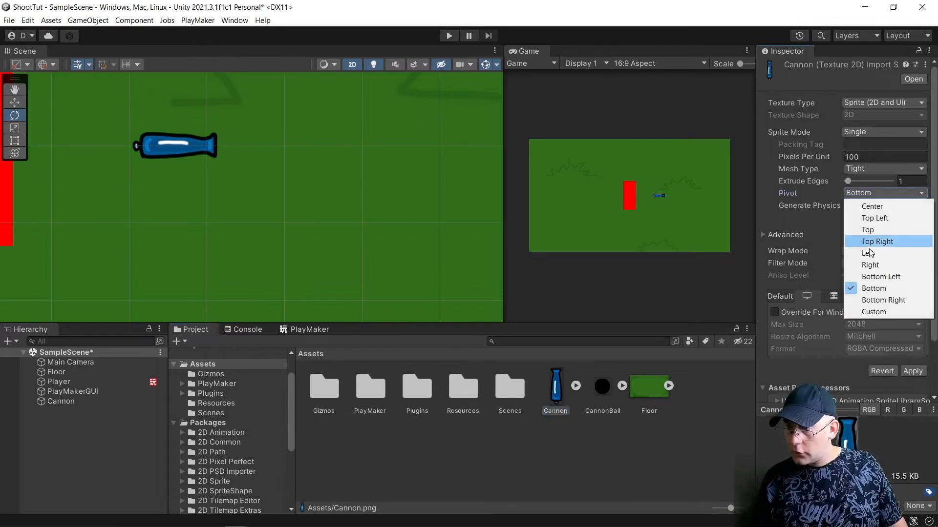
pyautogui.click(871, 312)
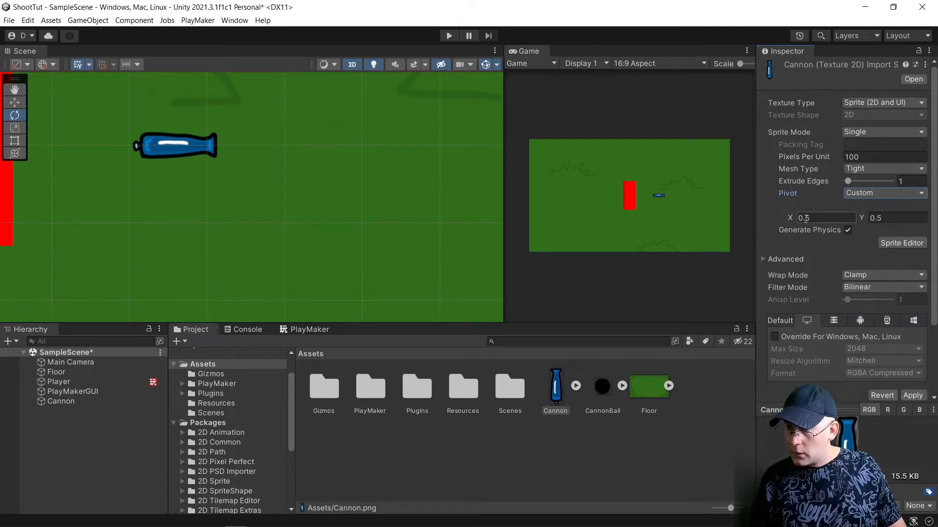
pyautogui.click(871, 192)
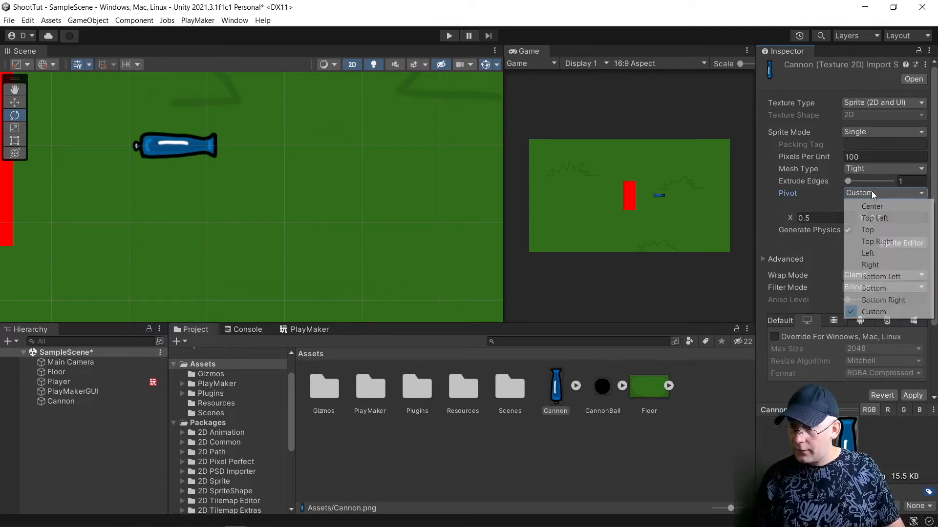
pyautogui.click(787, 242)
pyautogui.click(911, 242)
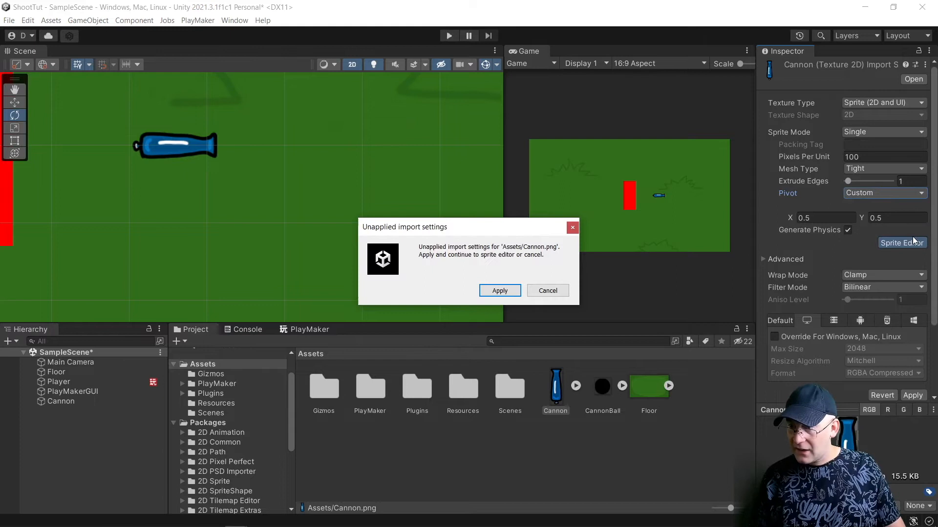
pyautogui.click(560, 290)
pyautogui.click(885, 168)
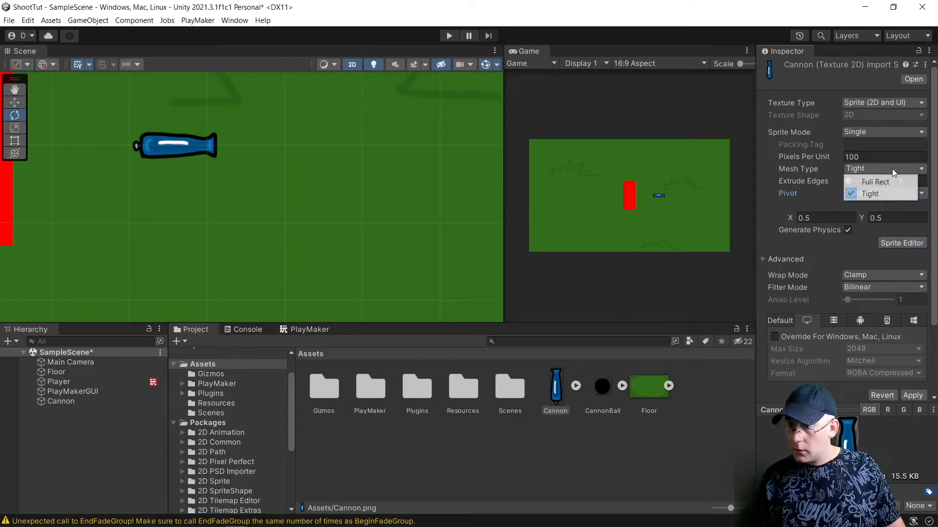
pyautogui.click(860, 186)
# Step: Set the Cannon texture's pivot back to Bottom and apply the pending import settings
pyautogui.click(869, 194)
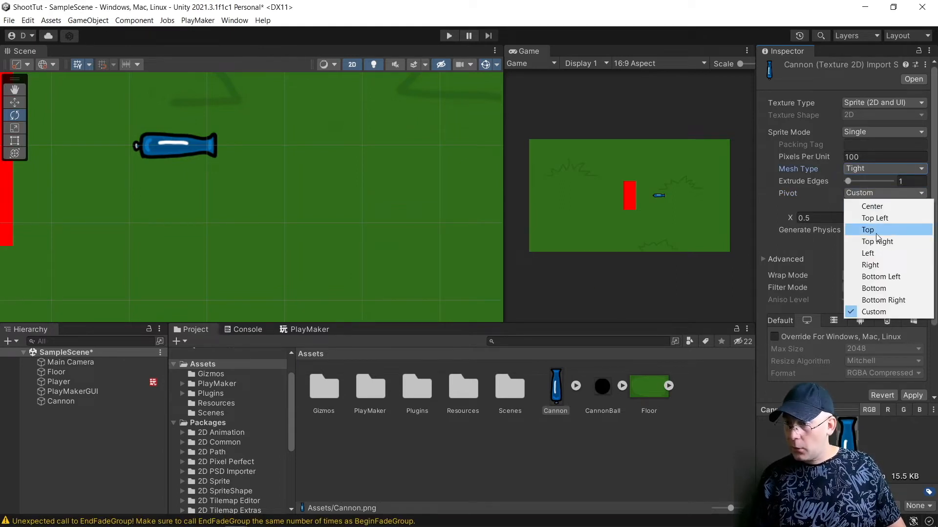
pyautogui.click(878, 290)
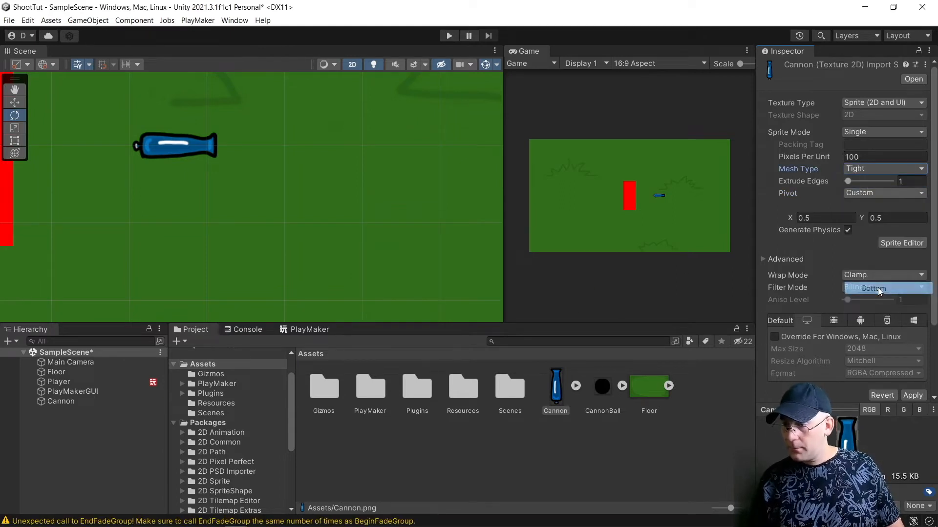
pyautogui.click(428, 415)
pyautogui.click(454, 290)
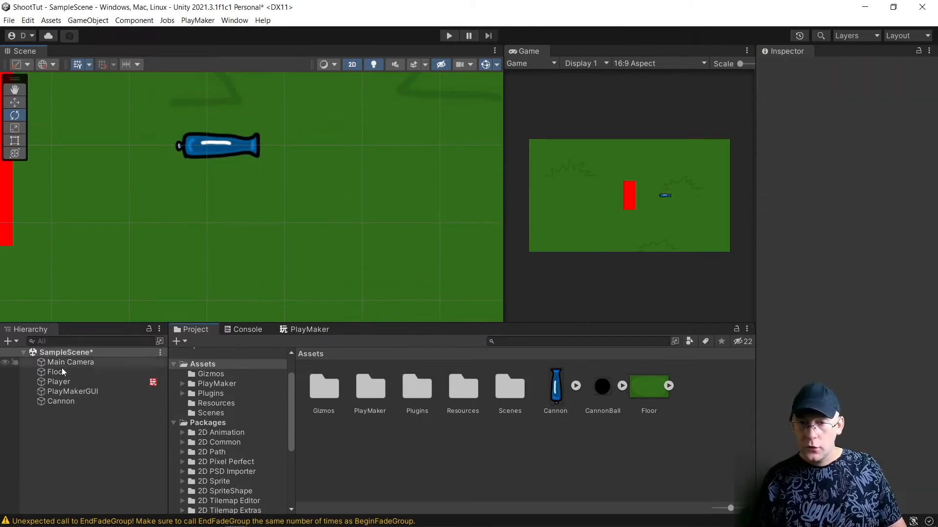
# Step: Rotate the Cannon in the scene freehand around its bottom pivot and undo the rotation
pyautogui.click(68, 401)
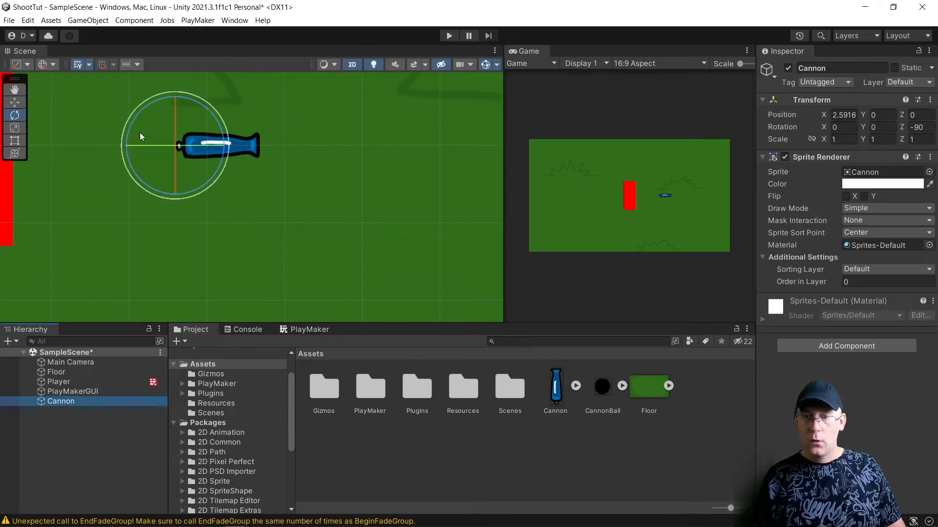
pyautogui.moveTo(129, 130); pyautogui.dragTo(130, 72)
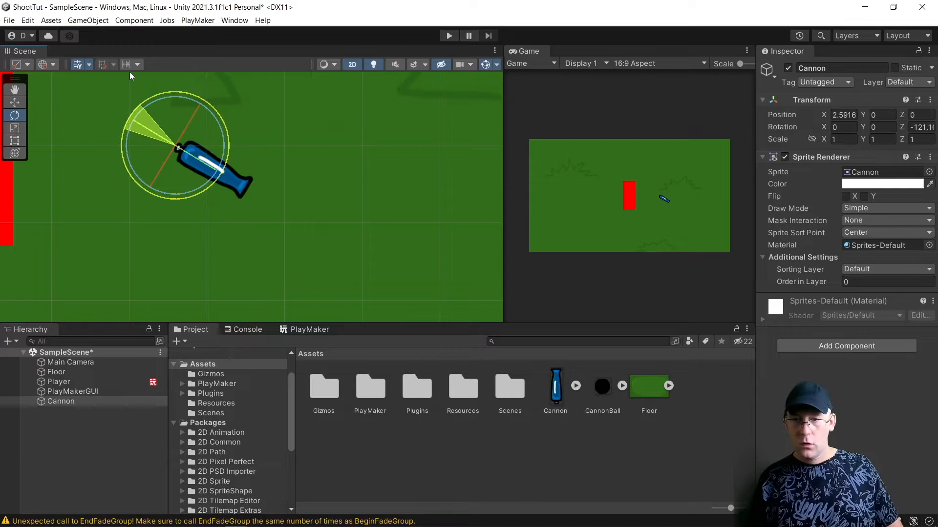
pyautogui.hotkey('ctrl', 'z')
# Step: Create an empty child object under Player and name it Hand
pyautogui.click(95, 254)
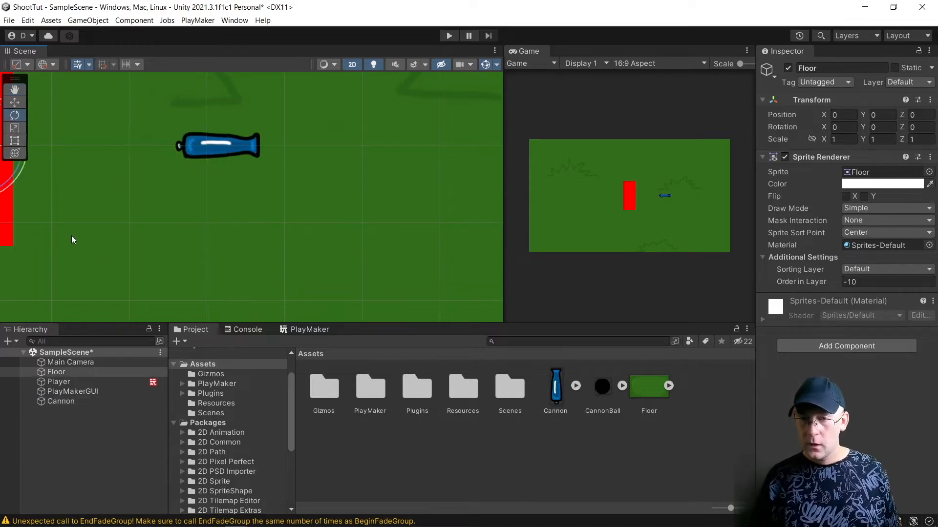
pyautogui.scroll(-3, 57, 224)
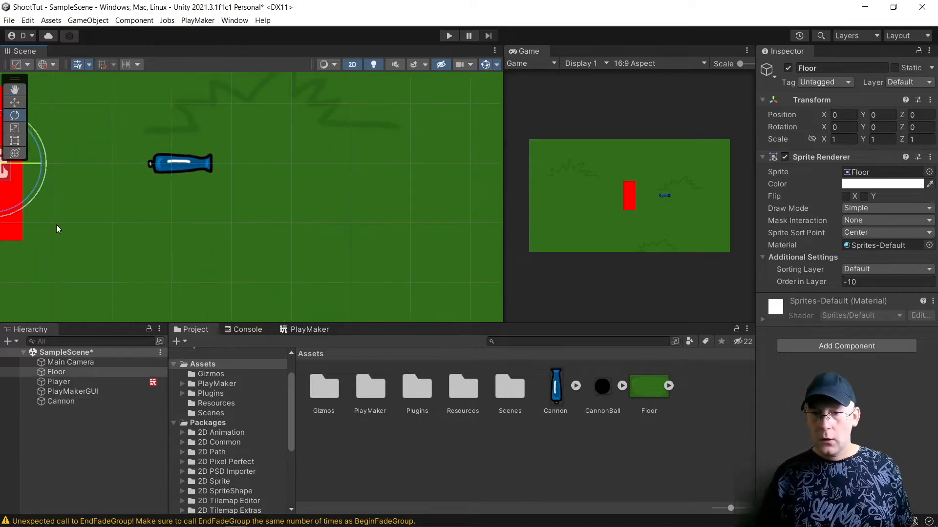
pyautogui.click(74, 435)
pyautogui.click(60, 383)
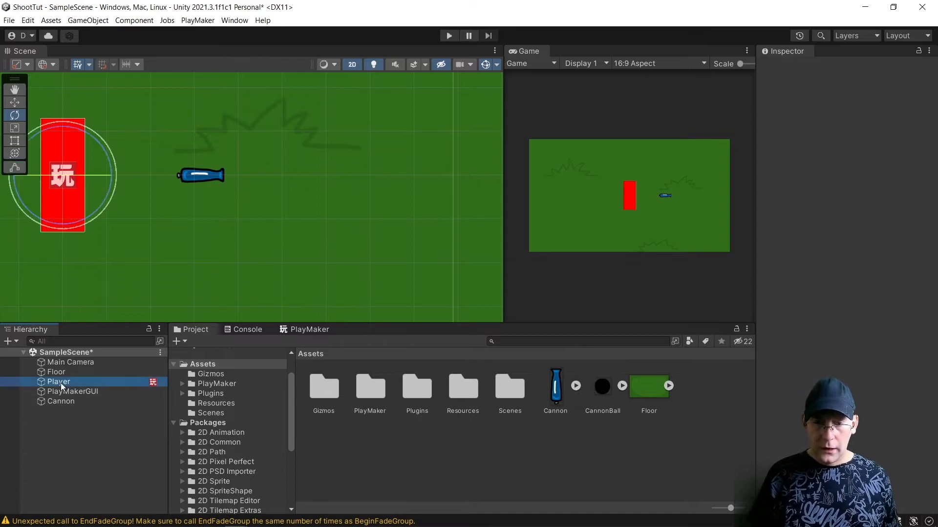
pyautogui.rightClick(61, 383)
pyautogui.click(90, 185)
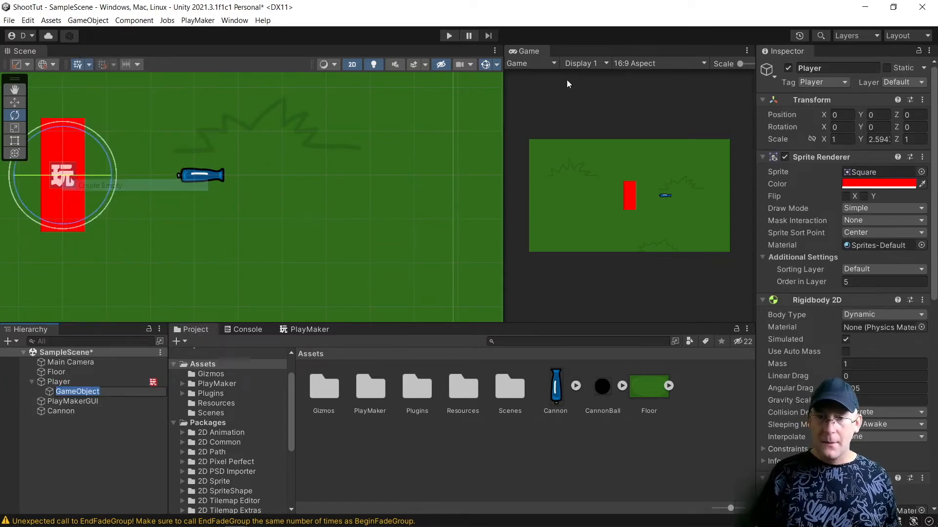
pyautogui.click(853, 70)
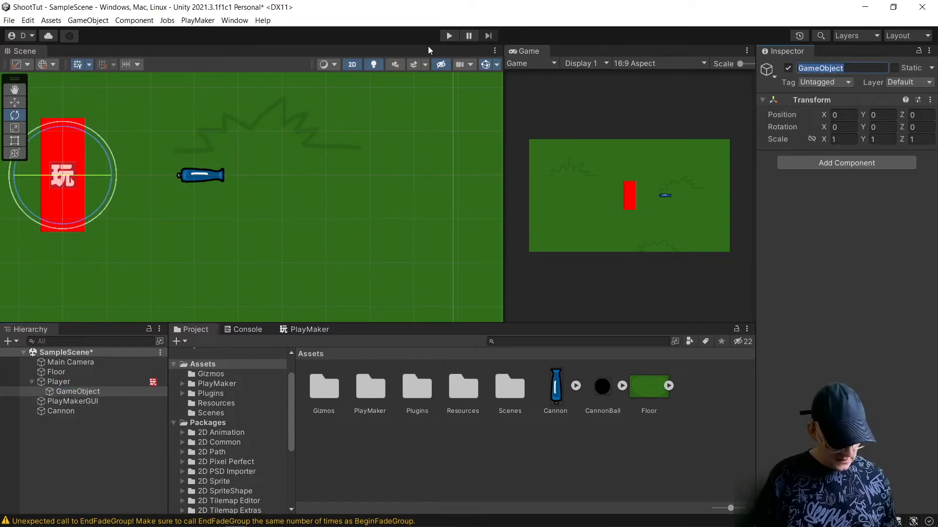
pyautogui.write('Hand')
pyautogui.press('Return')
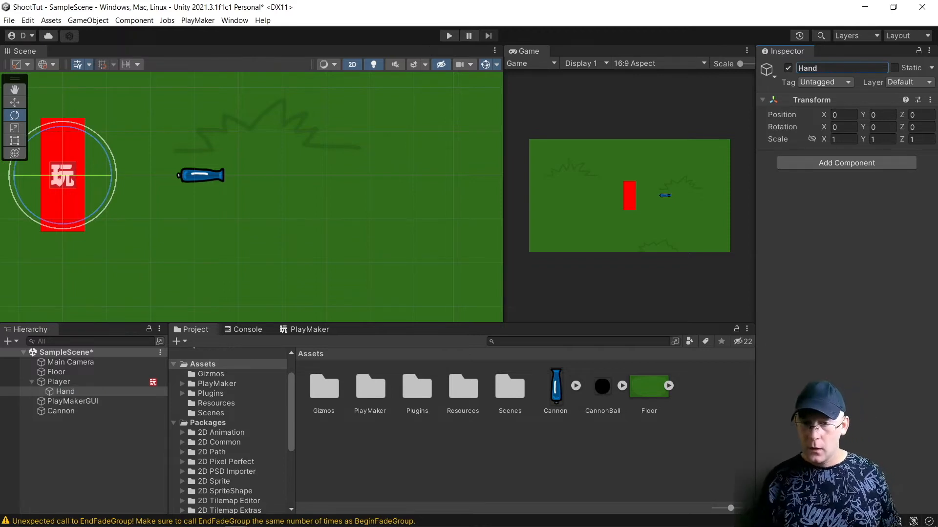
# Step: Give Hand a red diamond scene icon and move it just beside the player to about X 0.78
pyautogui.click(767, 71)
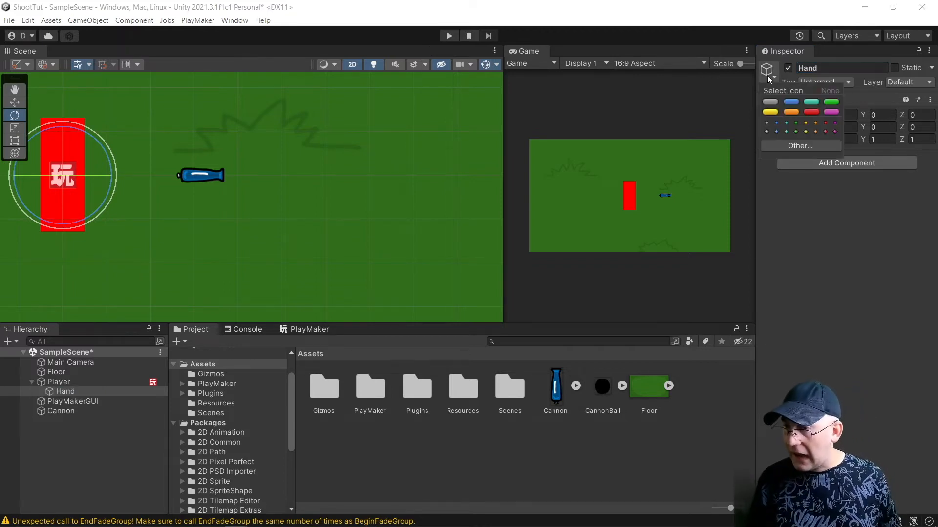
pyautogui.click(826, 132)
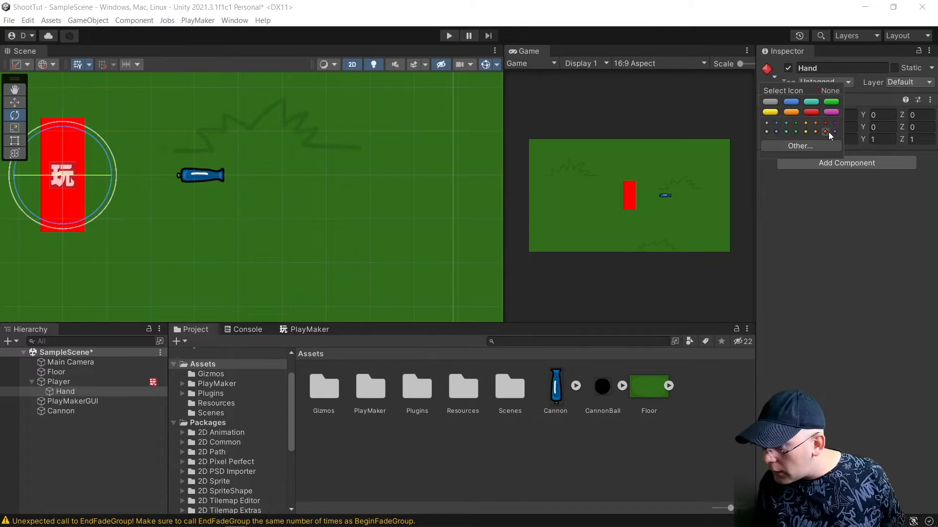
pyautogui.click(796, 256)
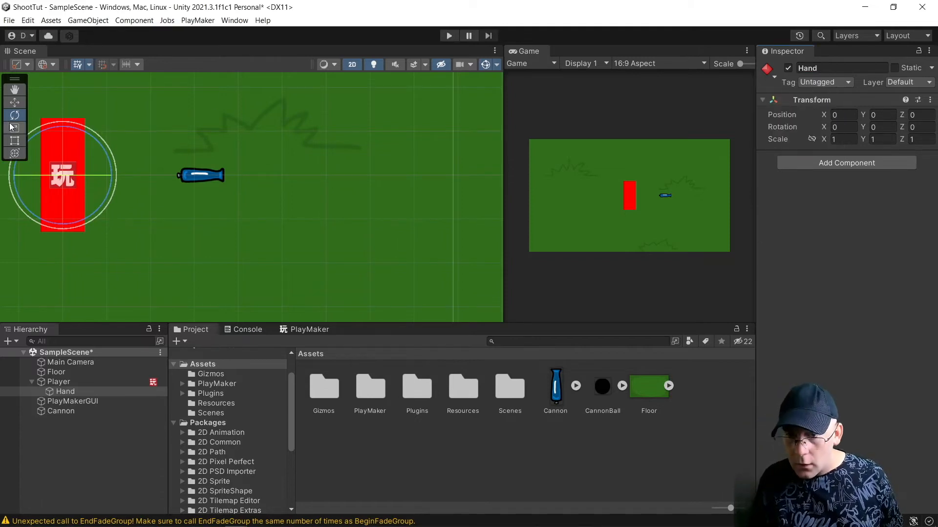
pyautogui.click(15, 102)
pyautogui.moveTo(112, 175); pyautogui.dragTo(143, 177)
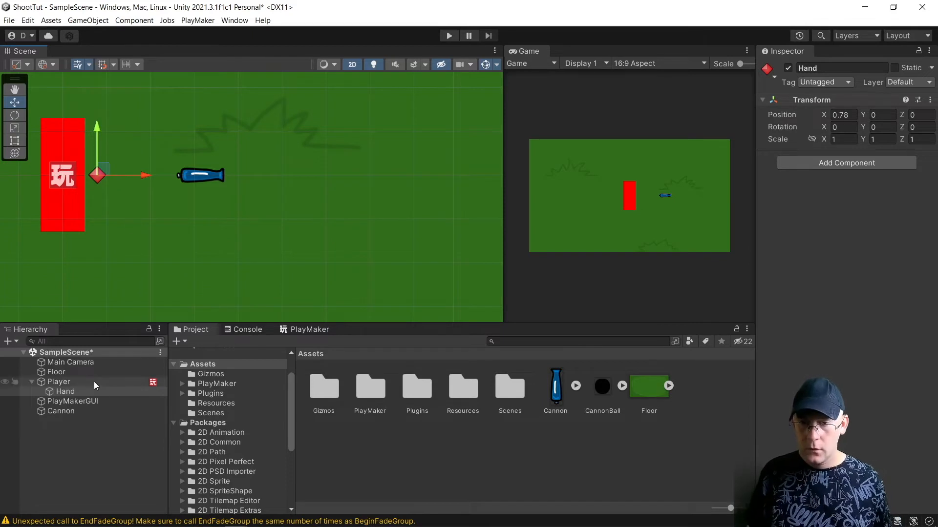
# Step: Add a PlayMaker FSM to the Cannon object in the scene and name it FollowHand
pyautogui.moveTo(63, 414); pyautogui.dragTo(68, 423)
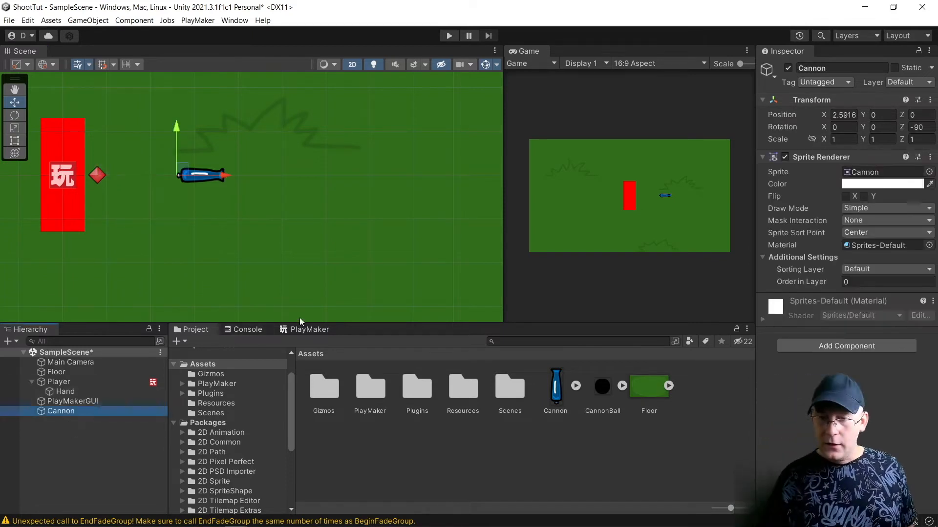
pyautogui.click(302, 329)
pyautogui.rightClick(305, 382)
pyautogui.click(337, 391)
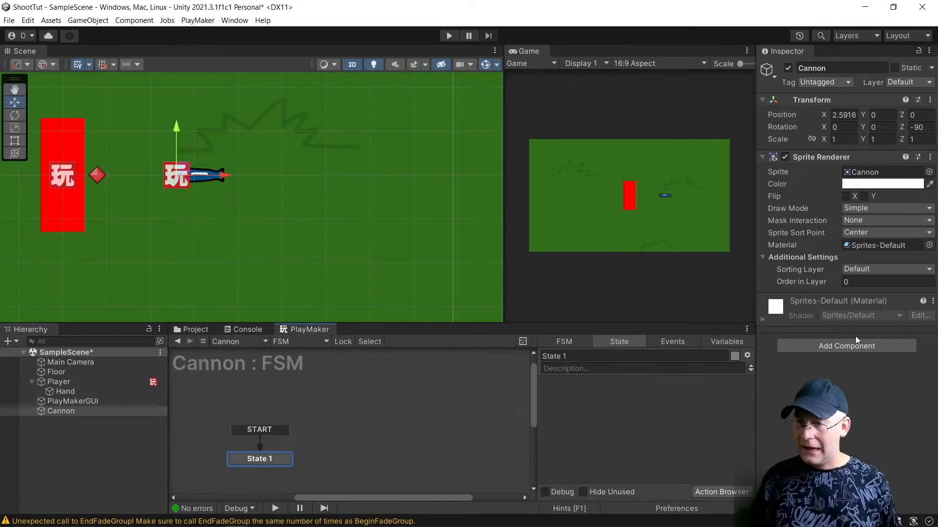
pyautogui.write('FollowHand')
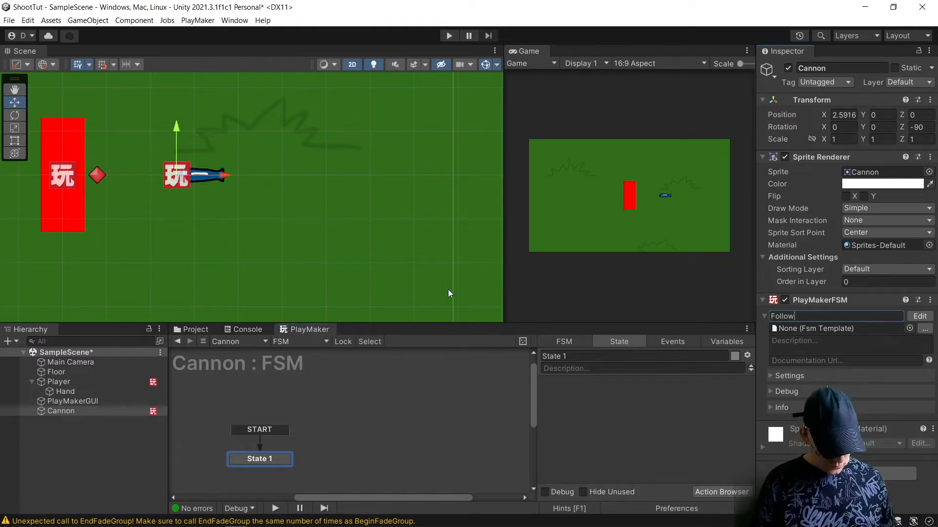
pyautogui.press('Return')
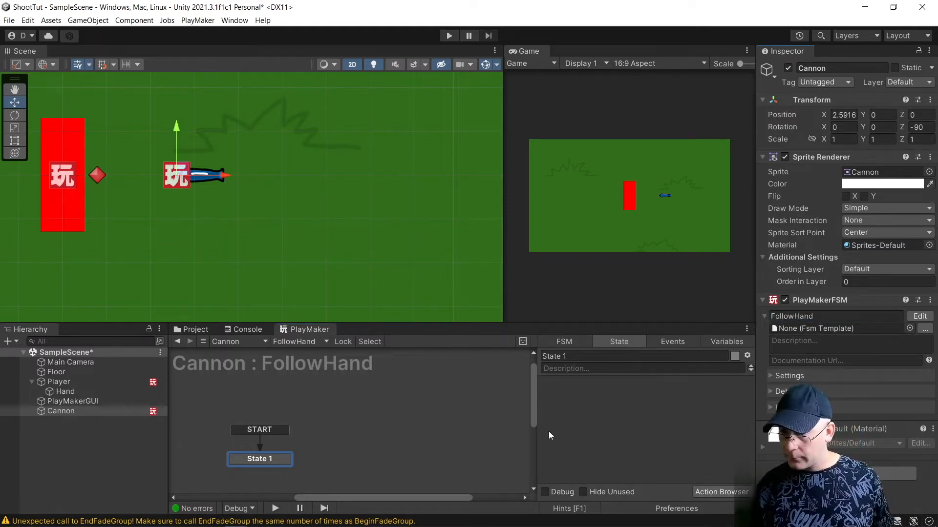
# Step: Search the PlayMaker actions for a follow action and clear the search
pyautogui.click(726, 494)
pyautogui.write('foloow')
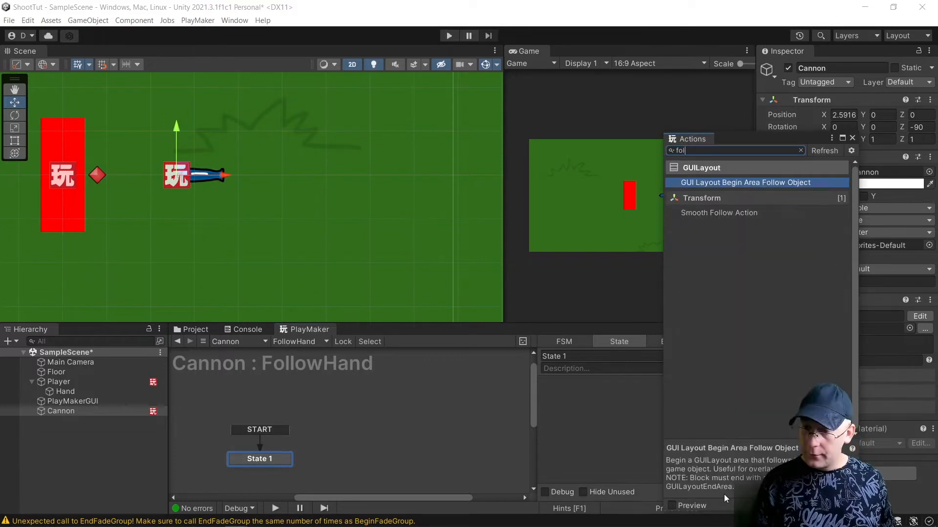
pyautogui.press('BackSpace')
pyautogui.press('BackSpace')
pyautogui.press('BackSpace')
pyautogui.press('BackSpace')
pyautogui.press('BackSpace')
pyautogui.press('BackSpace')
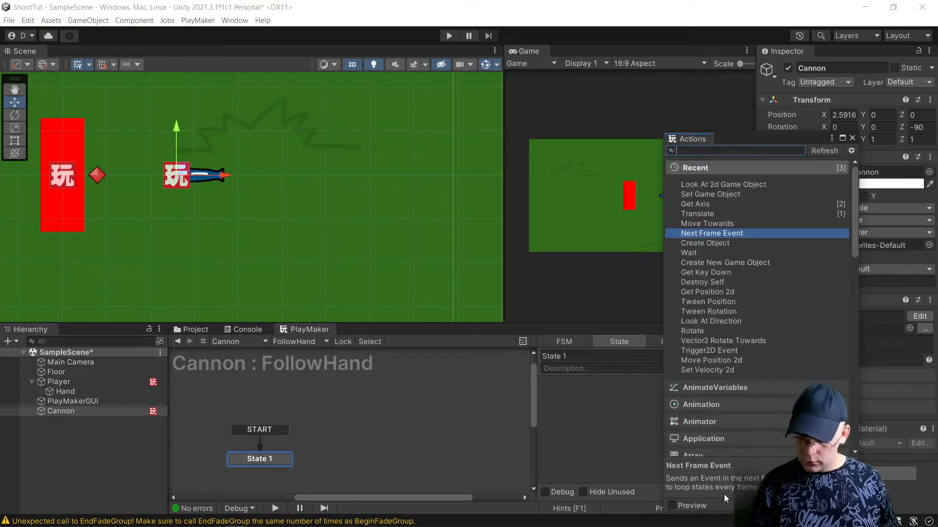
pyautogui.write('follo')
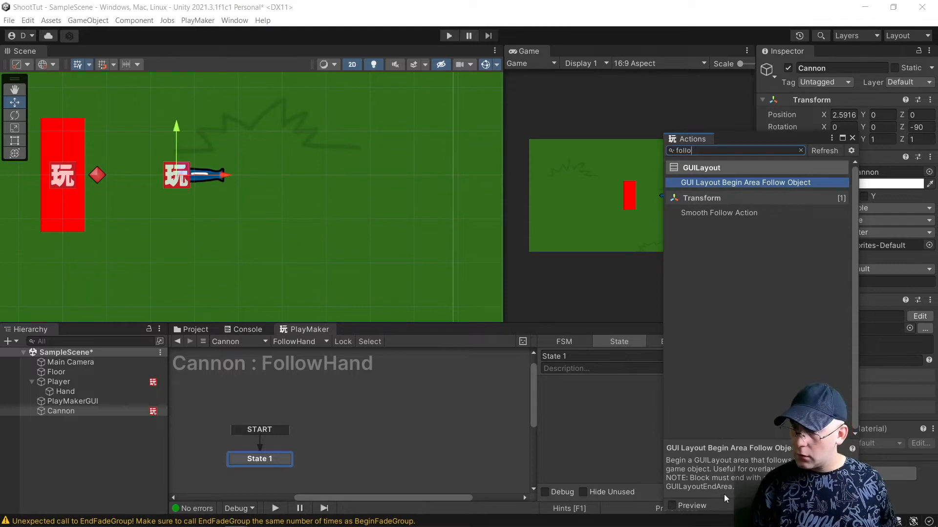
pyautogui.press('BackSpace')
pyautogui.press('BackSpace')
pyautogui.press('BackSpace')
pyautogui.press('BackSpace')
pyautogui.press('BackSpace')
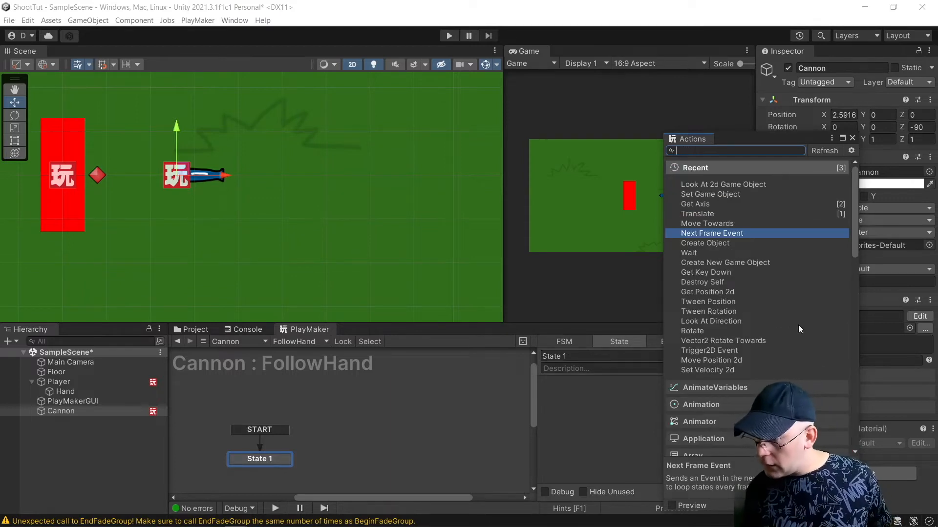
# Step: Add a Move Towards action to State 1 with finish distance 0, max speed 20 and Hand as the target object
pyautogui.doubleClick(726, 225)
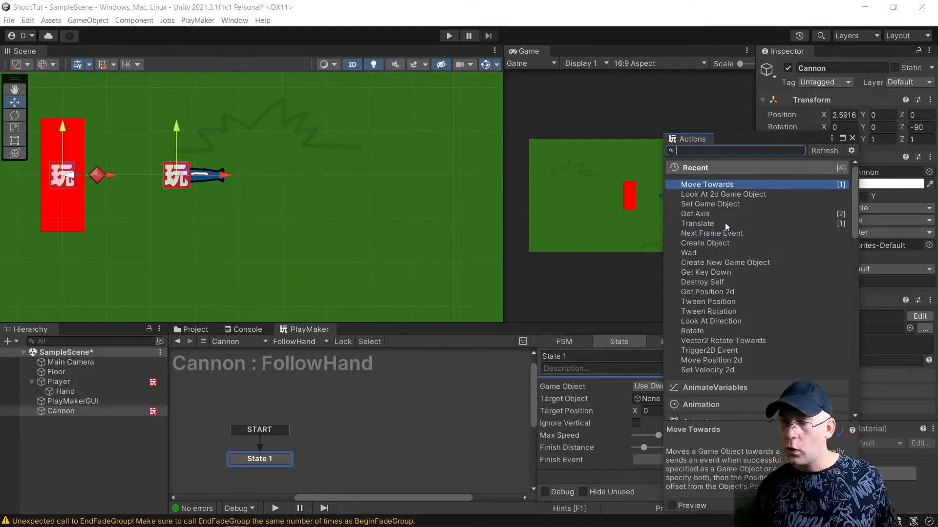
pyautogui.click(852, 139)
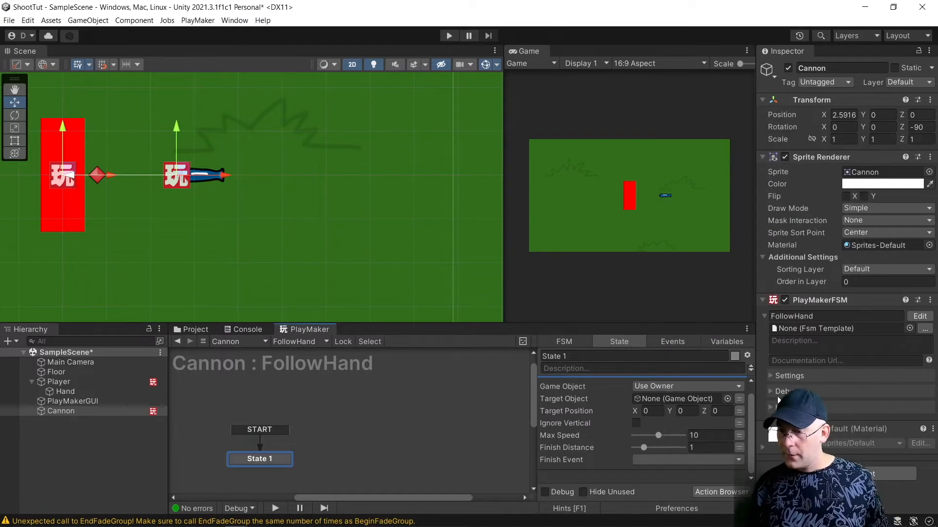
pyautogui.click(708, 447)
pyautogui.write('0')
pyautogui.click(712, 435)
pyautogui.write('20')
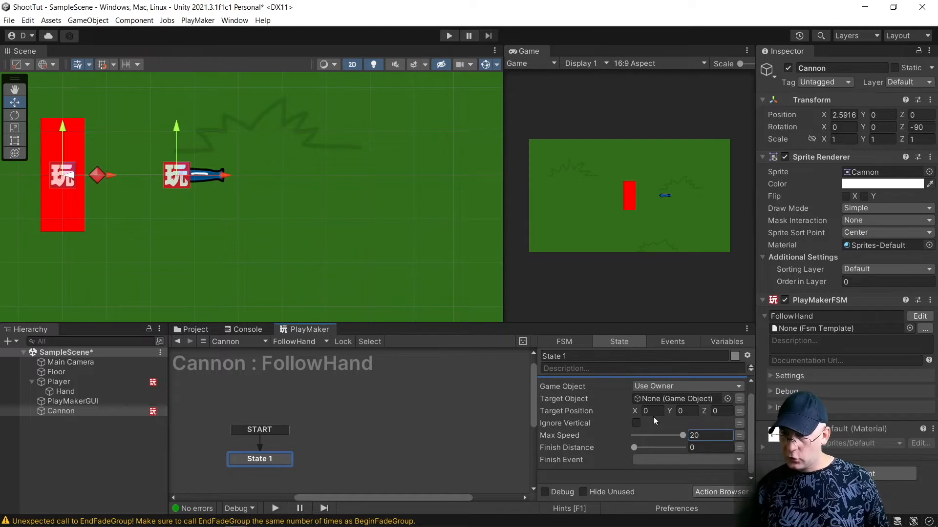
pyautogui.moveTo(147, 395); pyautogui.dragTo(686, 398)
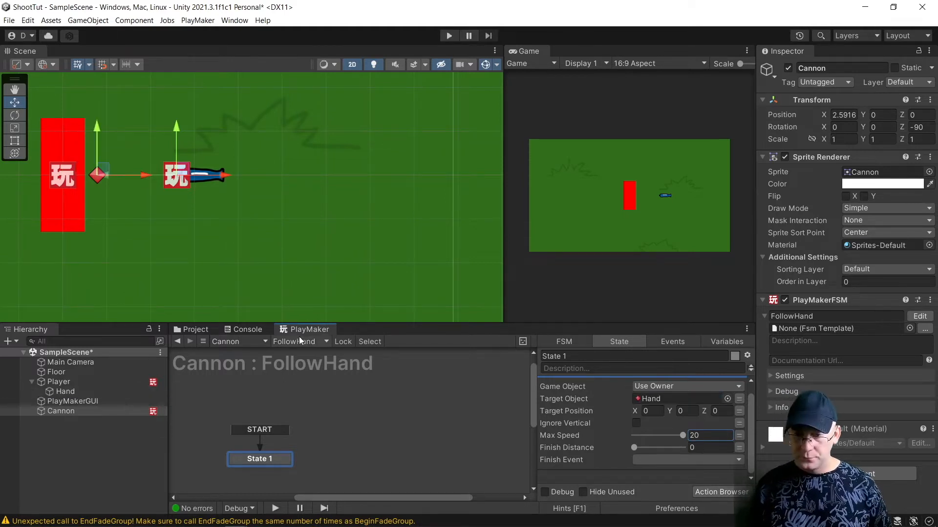
# Step: Play-test the scene by moving the player in all directions to check that the cannon follows Hand, and end the test
pyautogui.click(449, 36)
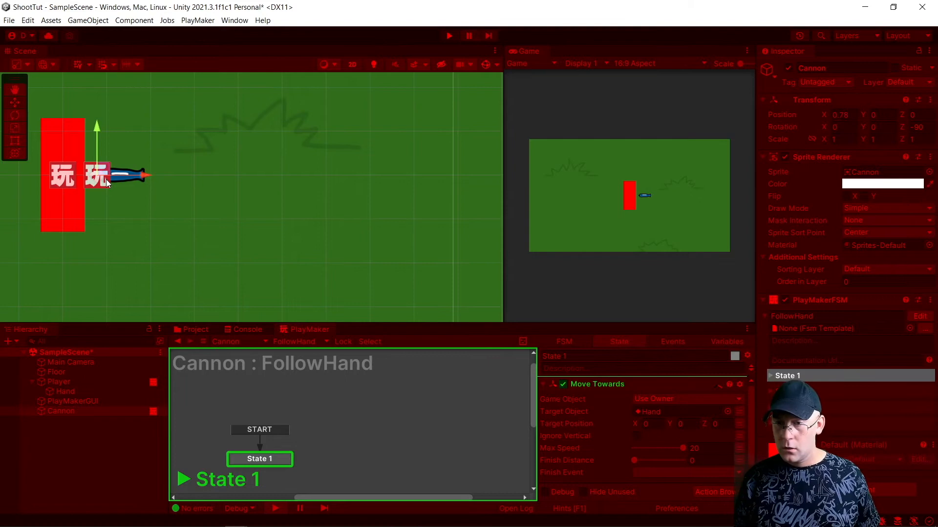
pyautogui.press('w')
pyautogui.press('s')
pyautogui.press('d')
pyautogui.press('a')
pyautogui.press('w')
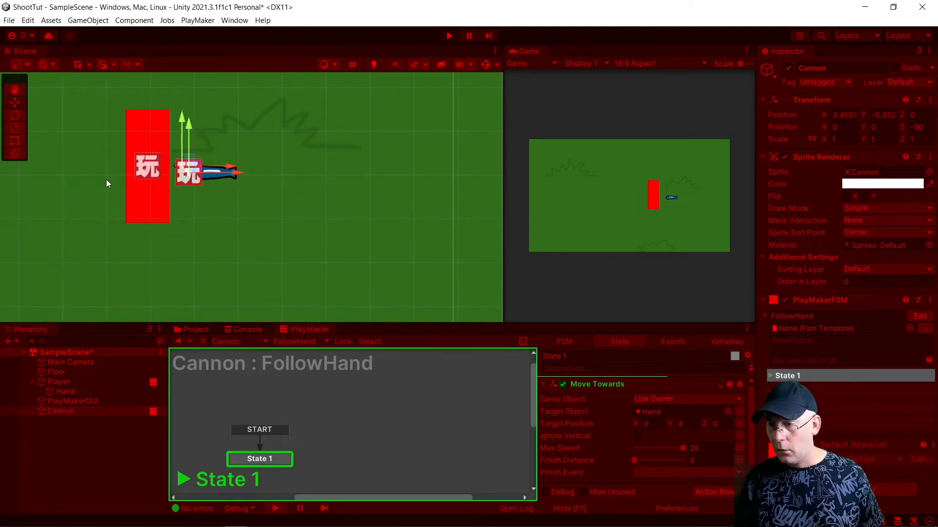
pyautogui.press('s')
pyautogui.press('d')
pyautogui.press('w')
pyautogui.press('s')
pyautogui.press('a')
pyautogui.press('w')
pyautogui.press('s')
pyautogui.press('d')
pyautogui.press('w')
pyautogui.press('a')
pyautogui.press('s')
pyautogui.press('d')
pyautogui.press('w')
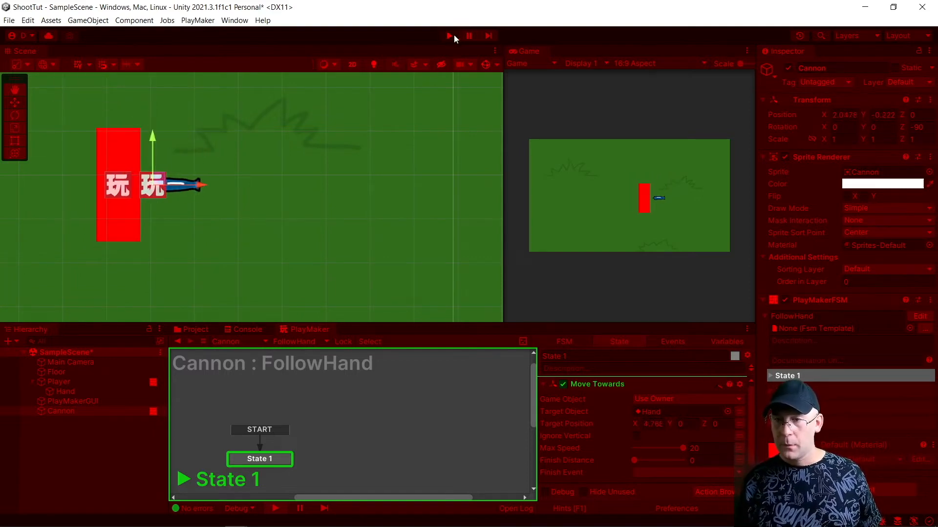
pyautogui.click(451, 36)
# Step: Create a 2D Square sprite at the root of the scene hierarchy
pyautogui.click(33, 437)
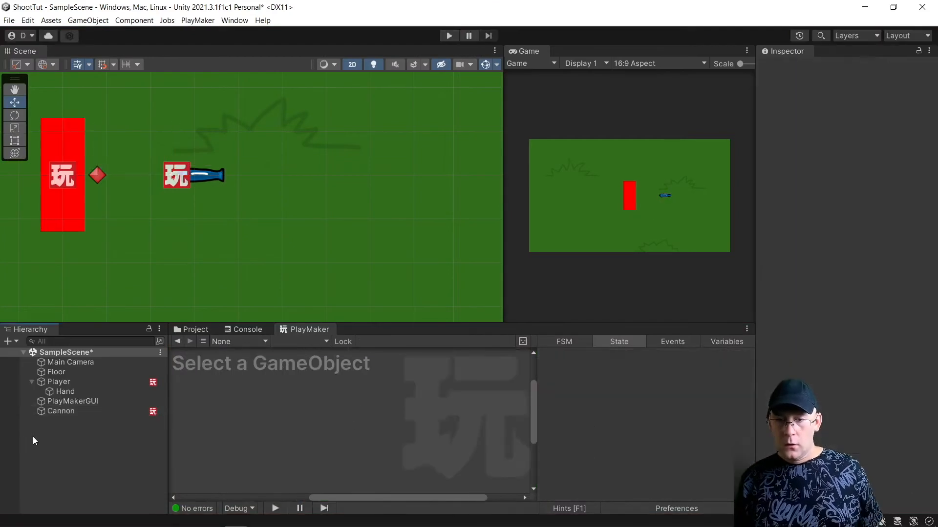
pyautogui.click(64, 414)
pyautogui.click(66, 441)
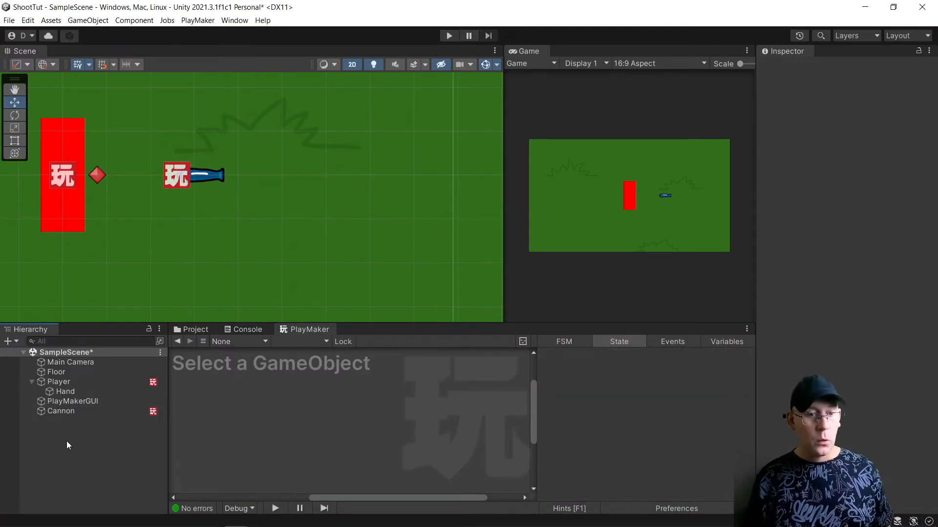
pyautogui.rightClick(66, 441)
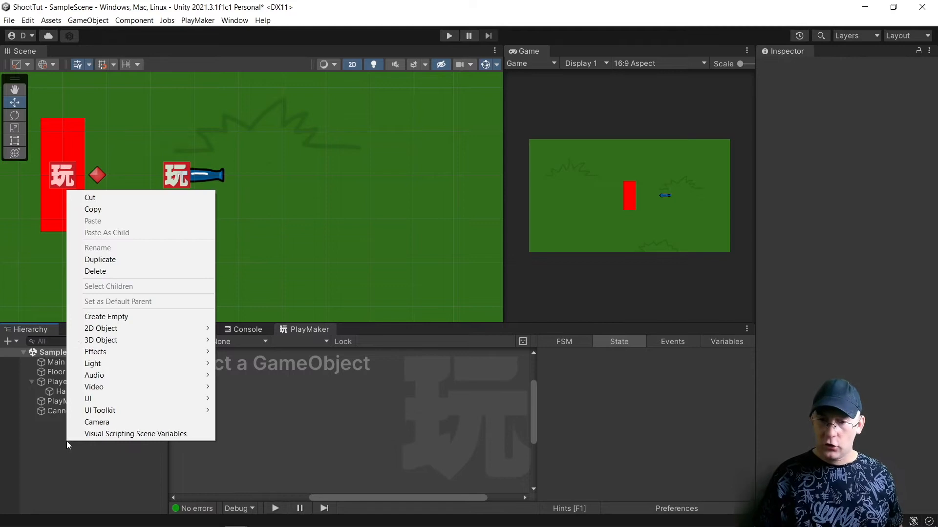
pyautogui.moveTo(102, 328)
pyautogui.moveTo(286, 329)
pyautogui.click(351, 328)
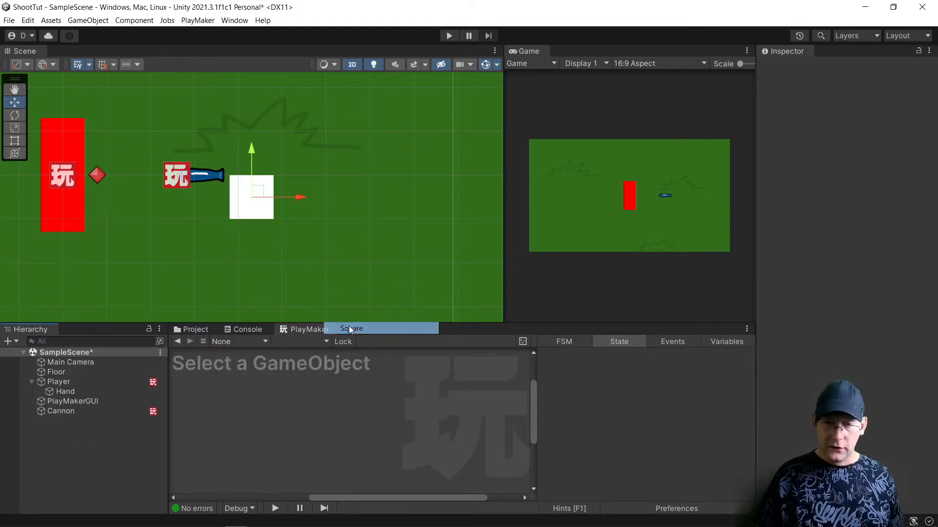
# Step: Set the square's X and Y scale to 0.2 and its Y position to 0
pyautogui.click(846, 139)
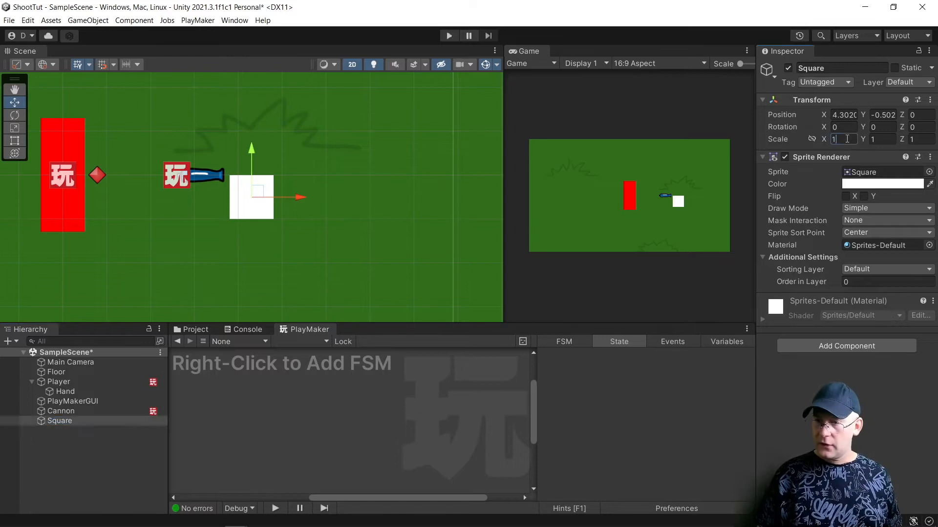
pyautogui.write('0.2')
pyautogui.press('Tab')
pyautogui.write('0.2')
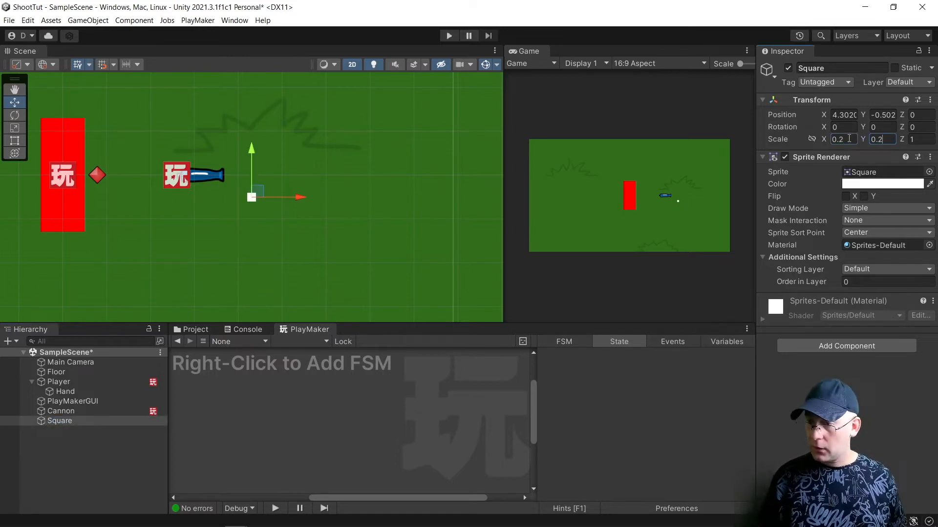
pyautogui.click(888, 115)
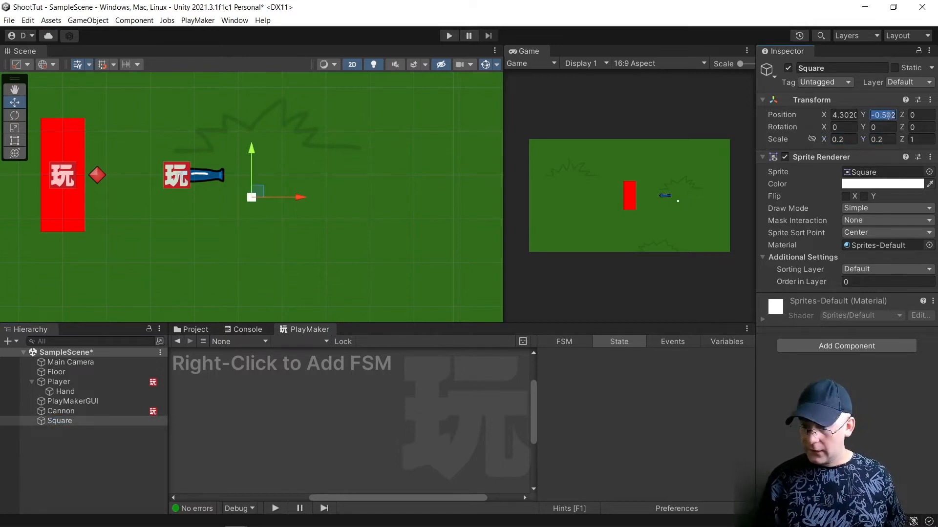
pyautogui.write('0')
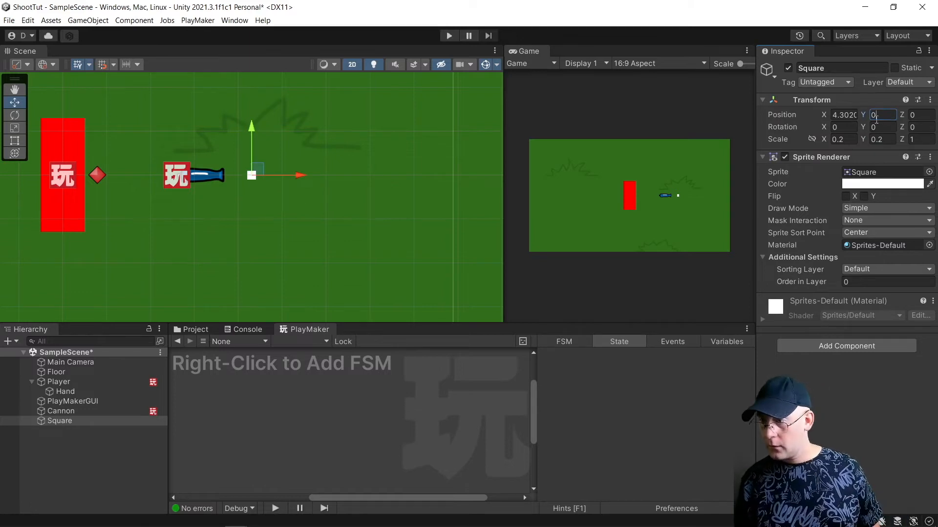
pyautogui.click(98, 433)
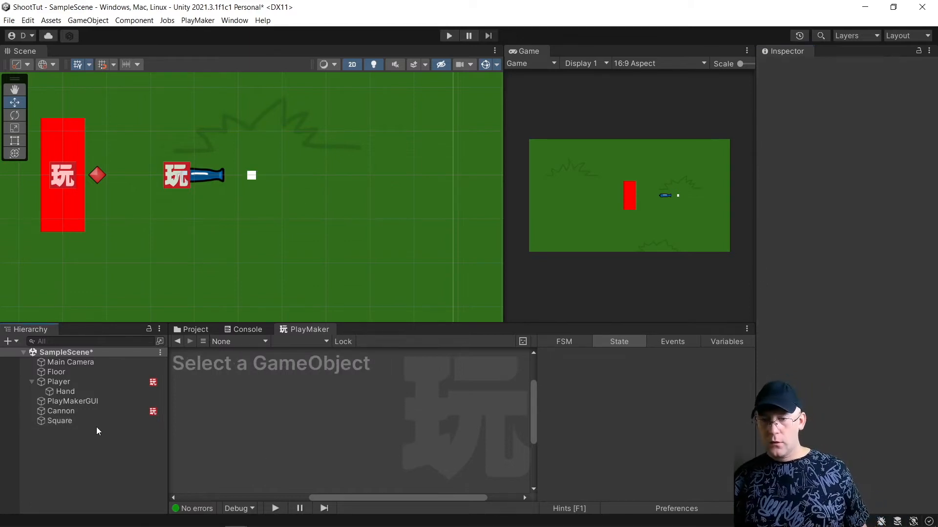
# Step: Colour the small square black and move it along the X axis in front of the cannon to X 5.29
pyautogui.click(95, 425)
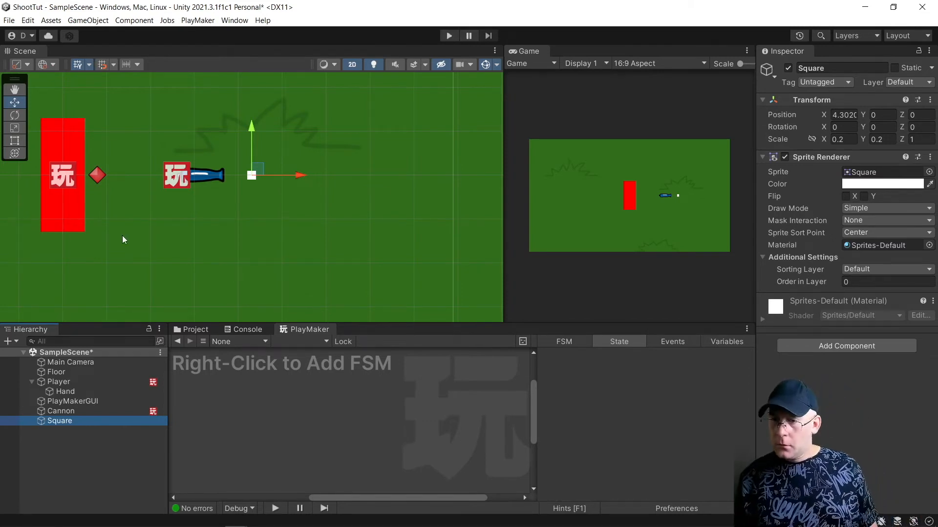
pyautogui.click(903, 185)
pyautogui.moveTo(921, 275); pyautogui.dragTo(911, 338)
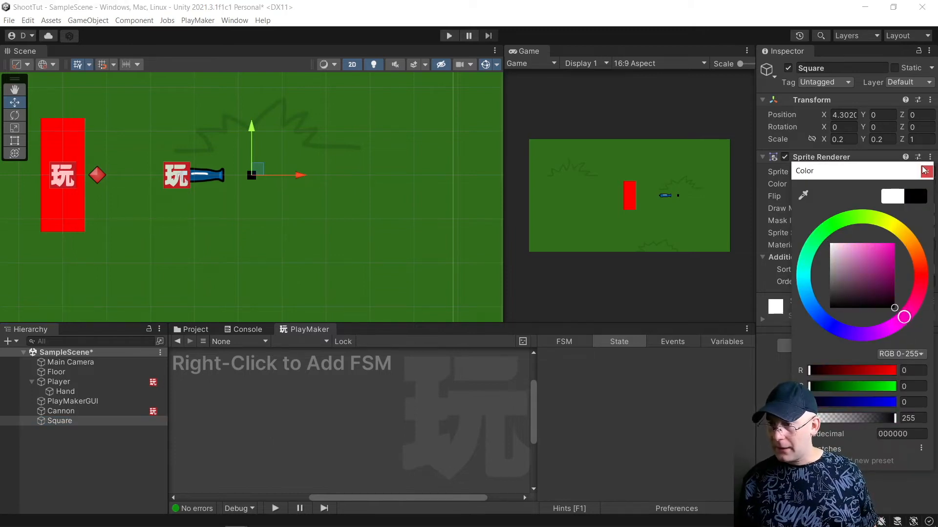
pyautogui.click(925, 171)
pyautogui.moveTo(311, 175); pyautogui.dragTo(344, 174)
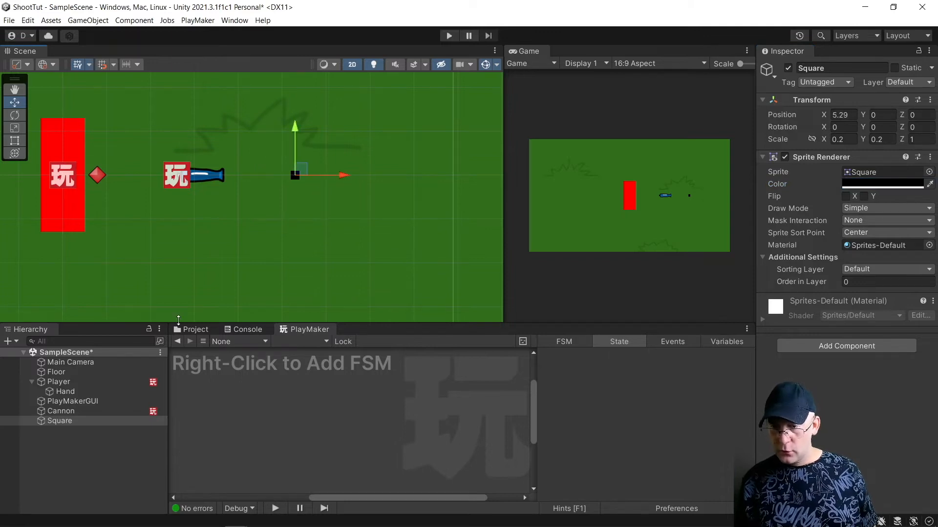
# Step: Rename the square as Crosshair and make it a child of Cannon
pyautogui.click(63, 420)
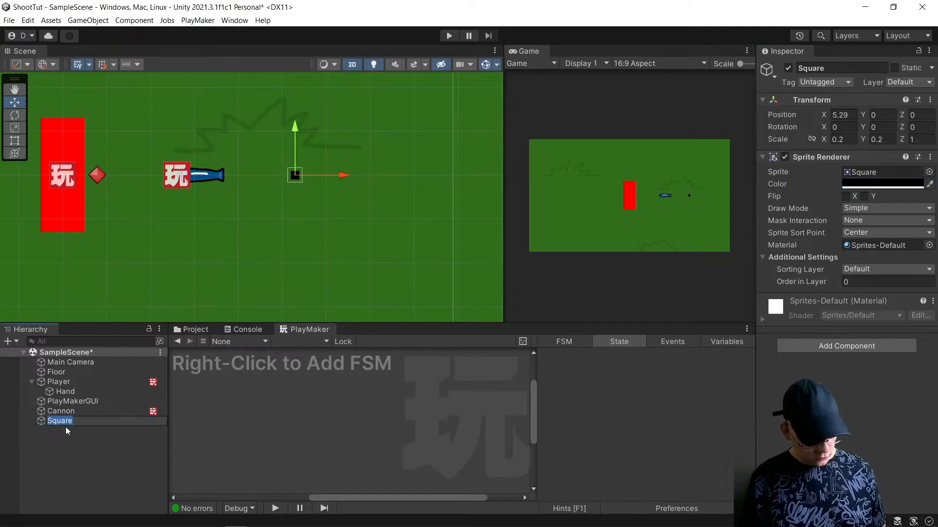
pyautogui.write('Crosshair')
pyautogui.press('Return')
pyautogui.moveTo(71, 420); pyautogui.dragTo(68, 411)
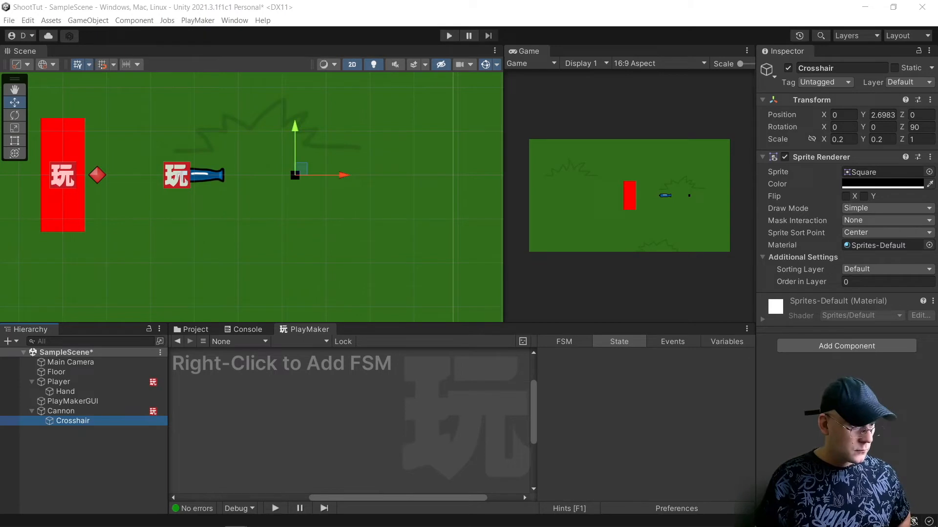
# Step: Create an empty root object named Target and set its Y and Z positions to 0
pyautogui.rightClick(78, 440)
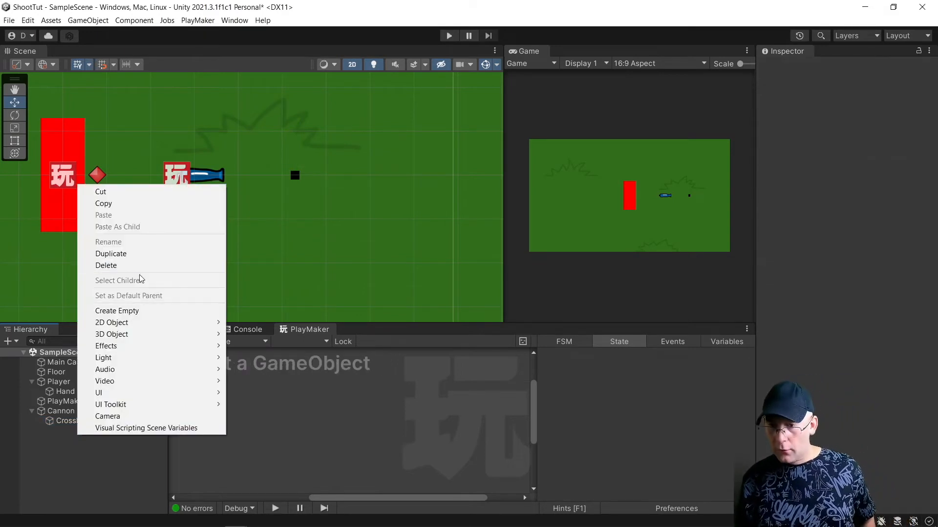
pyautogui.click(128, 309)
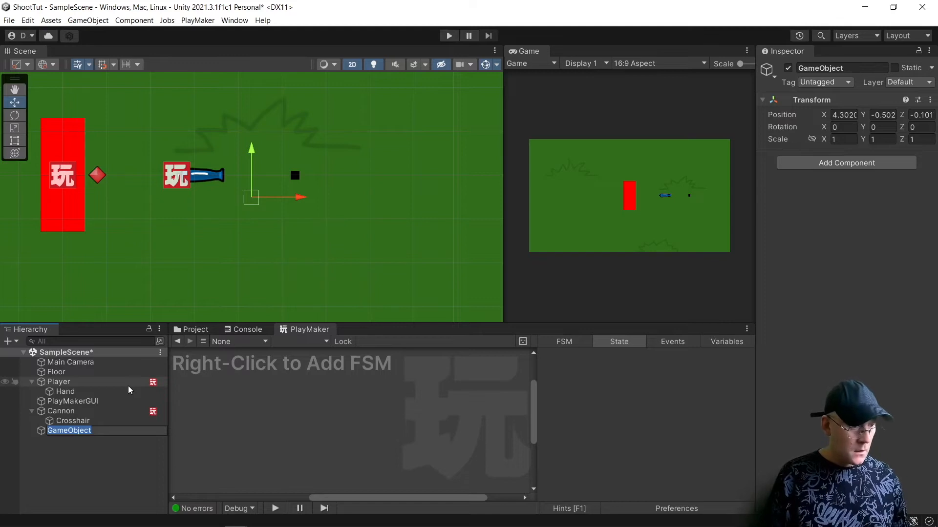
pyautogui.write('Target')
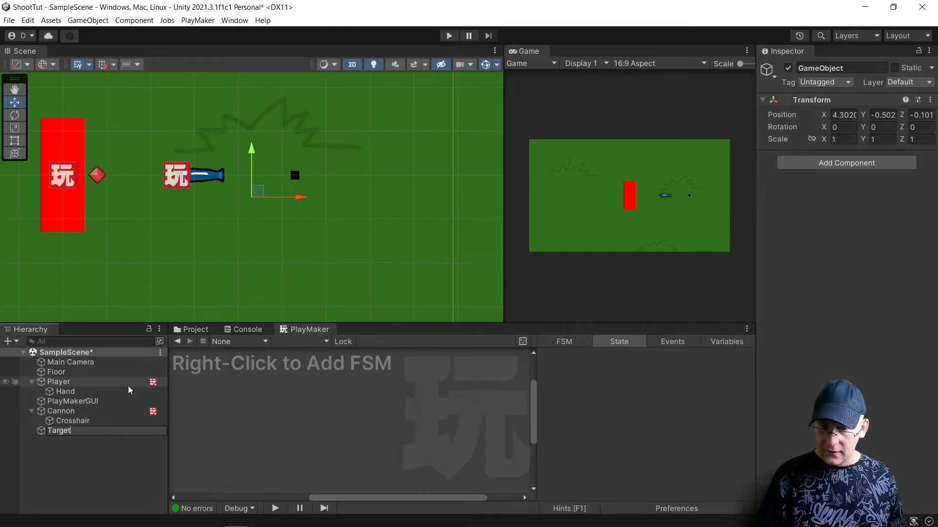
pyautogui.press('Return')
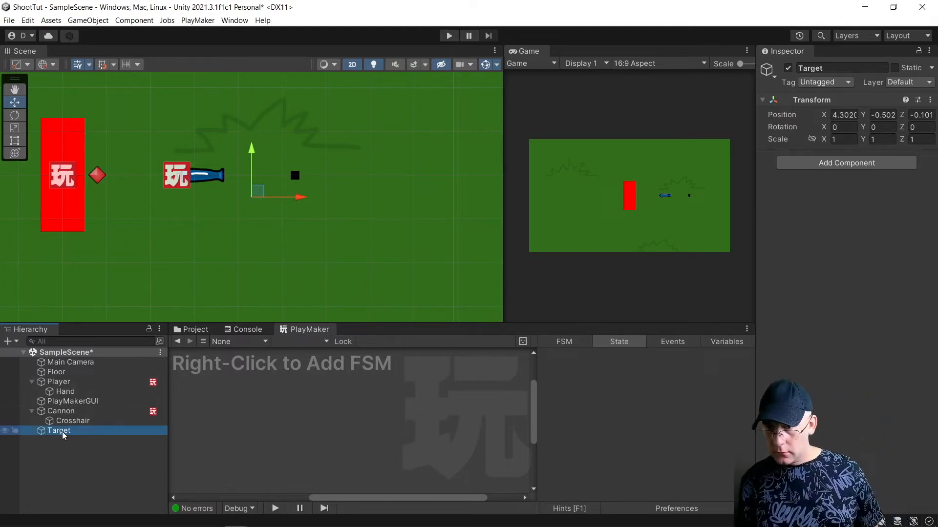
pyautogui.click(883, 115)
pyautogui.write('0')
pyautogui.press('Tab')
pyautogui.write('0')
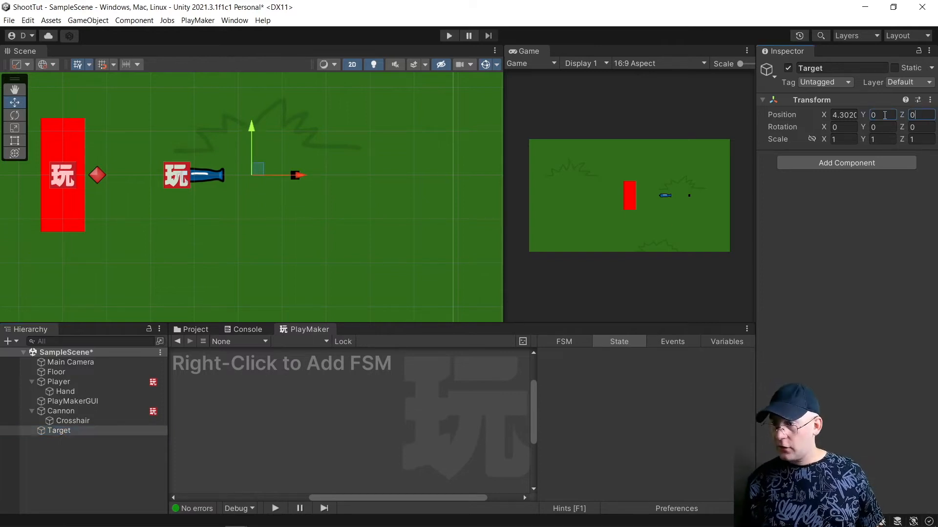
# Step: Give the Target object a magenta diamond scene icon
pyautogui.click(81, 422)
pyautogui.click(67, 431)
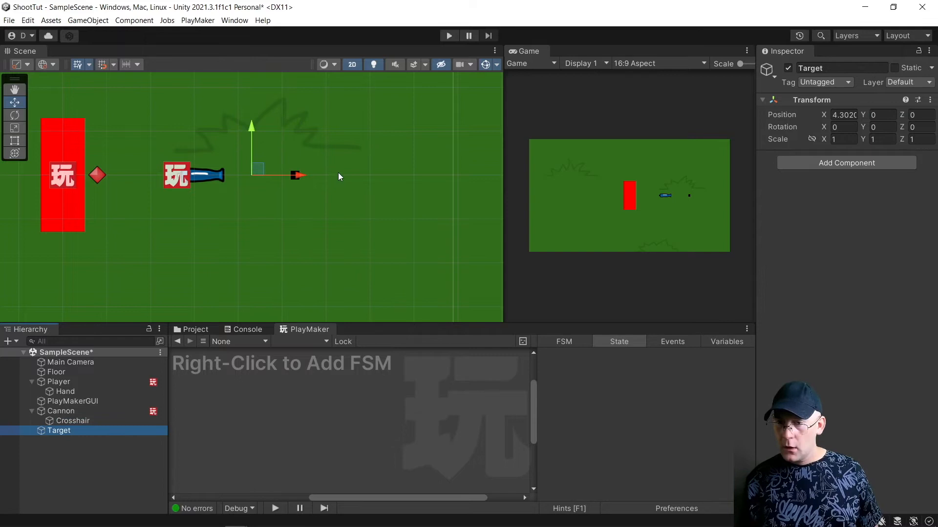
pyautogui.click(768, 70)
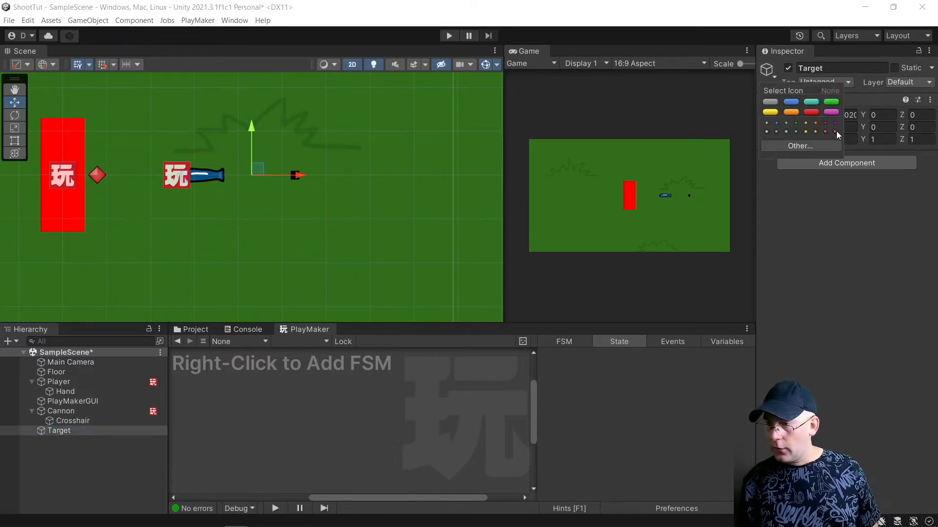
pyautogui.click(835, 131)
# Step: Move Target along X beyond the camera view and floor, and make it a child of Cannon at local Y about 18.89
pyautogui.scroll(-4, 319, 207)
pyautogui.moveTo(367, 182); pyautogui.dragTo(776, 188)
pyautogui.scroll(-2, 454, 163)
pyautogui.scroll(-8, 454, 164)
pyautogui.moveTo(453, 174); pyautogui.dragTo(275, 182, button='middle')
pyautogui.scroll(-1, 275, 181)
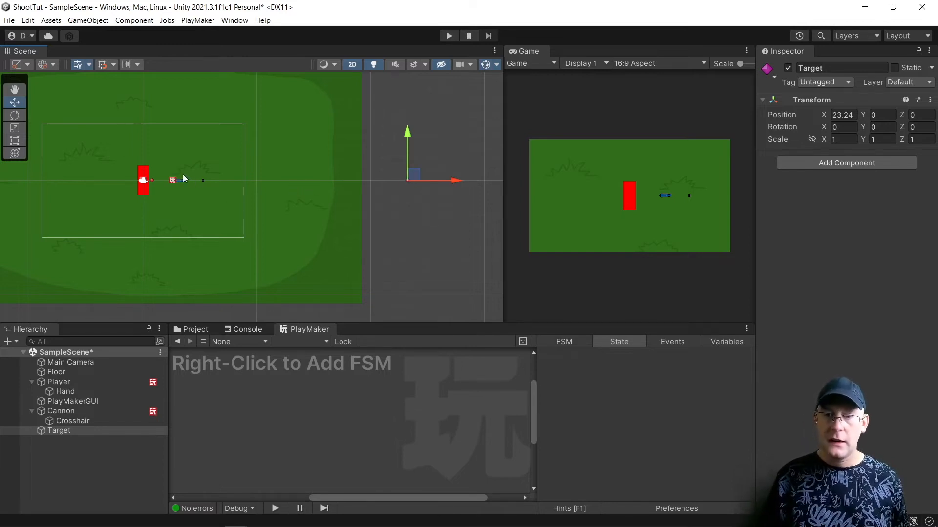
pyautogui.moveTo(457, 182); pyautogui.dragTo(345, 193)
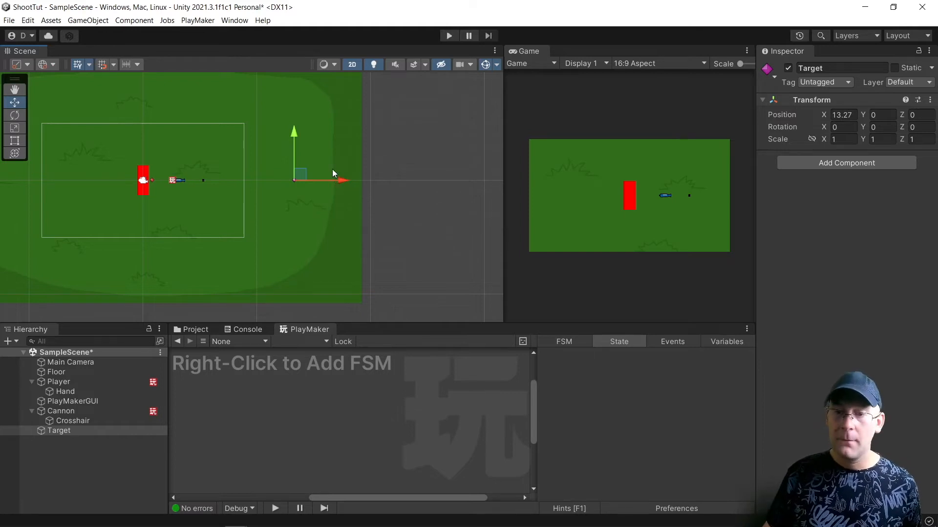
pyautogui.moveTo(335, 180); pyautogui.dragTo(312, 186)
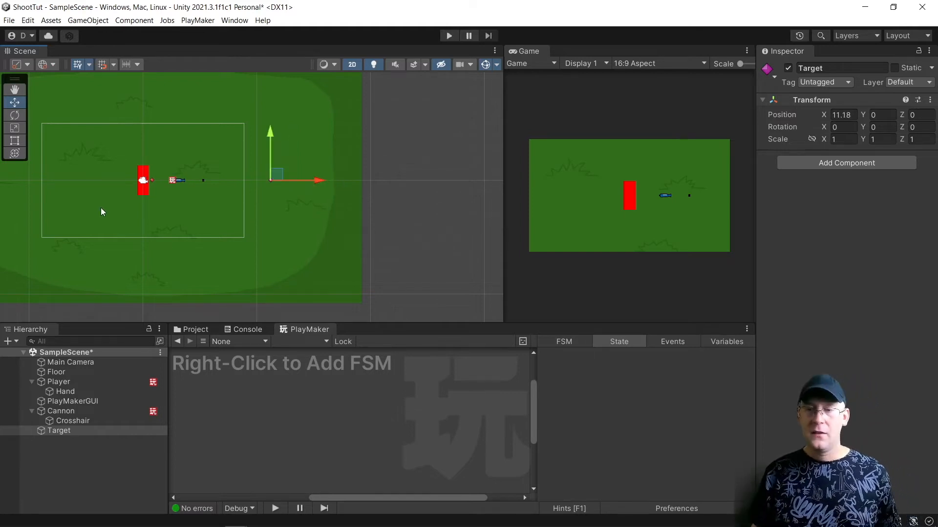
pyautogui.moveTo(311, 180); pyautogui.dragTo(421, 182)
pyautogui.moveTo(54, 431); pyautogui.dragTo(77, 424)
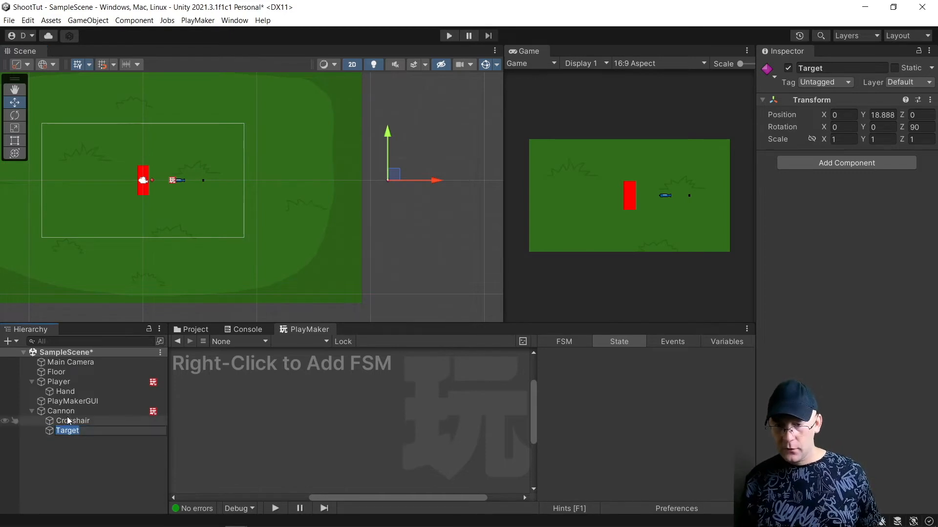
# Step: Create an empty child object under Cannon and name it FirePoint
pyautogui.click(54, 410)
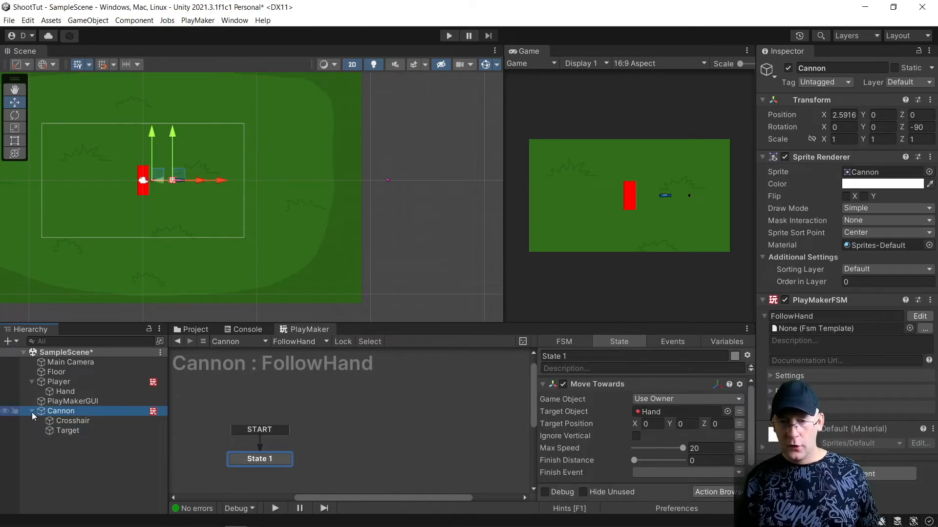
pyautogui.rightClick(71, 412)
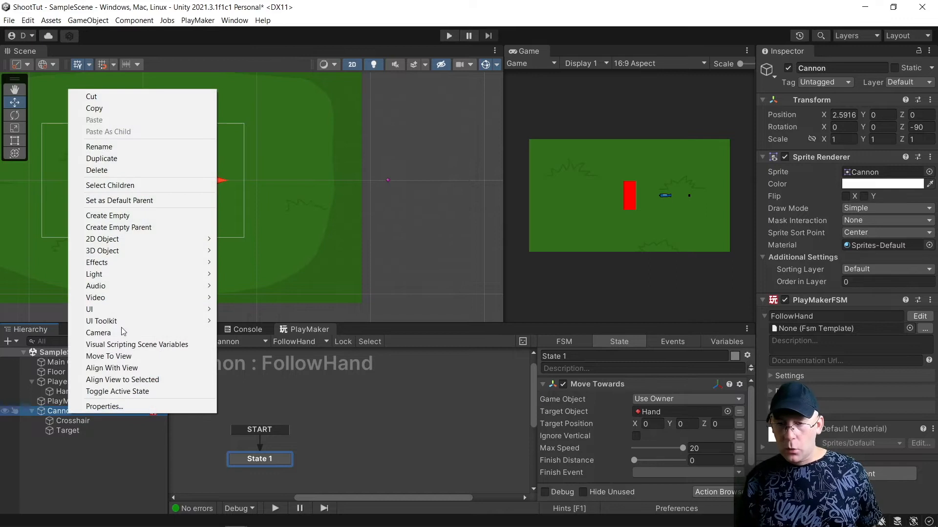
pyautogui.click(113, 217)
pyautogui.write('FirePoi')
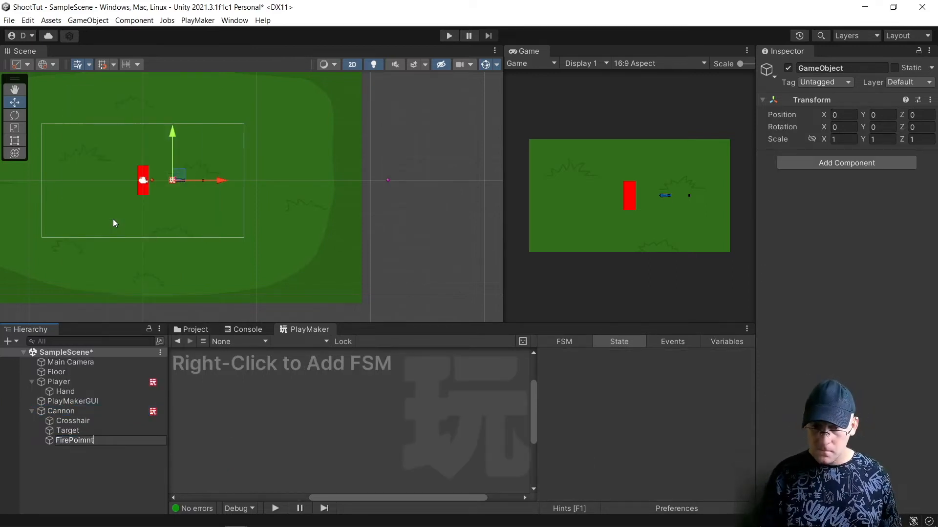
pyautogui.write('nt')
pyautogui.press('Return')
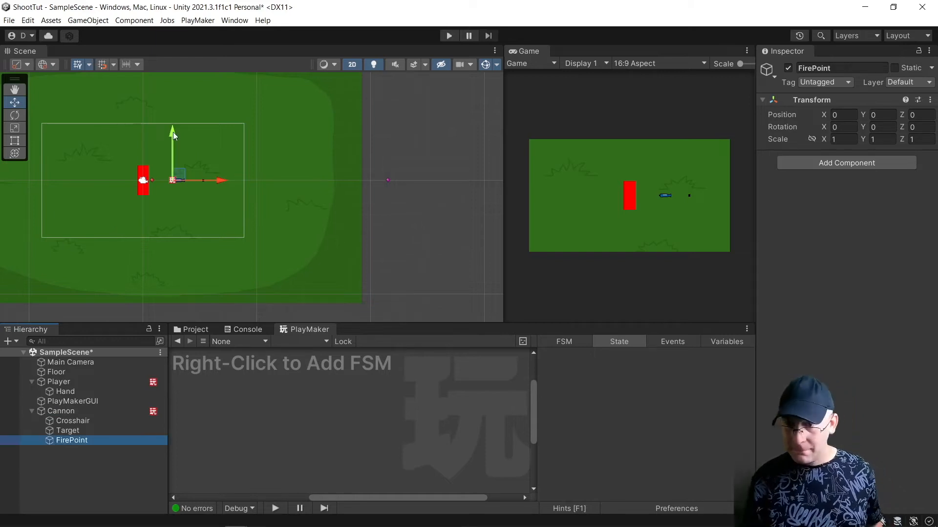
# Step: Give FirePoint a green diamond scene icon and move it just beyond the cannon's muzzle, at local Y about 1.33
pyautogui.click(769, 76)
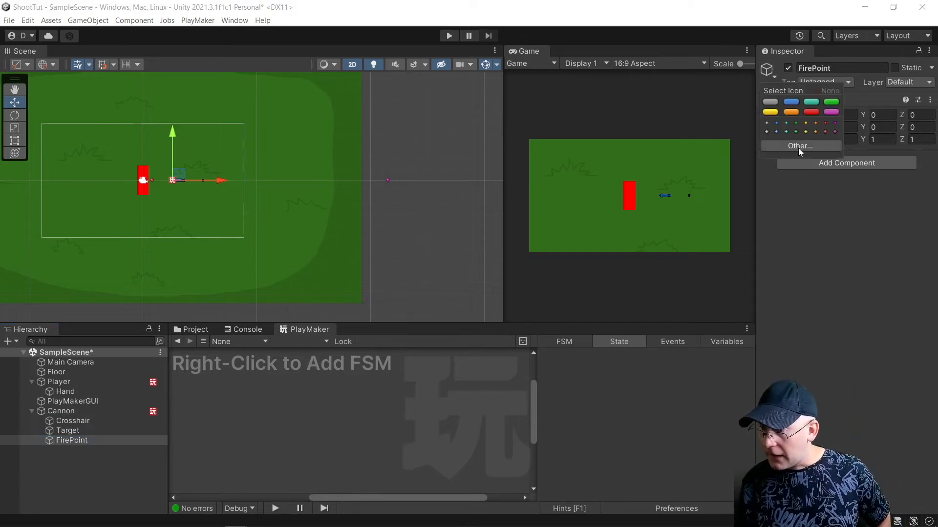
pyautogui.click(795, 130)
pyautogui.scroll(6, 166, 190)
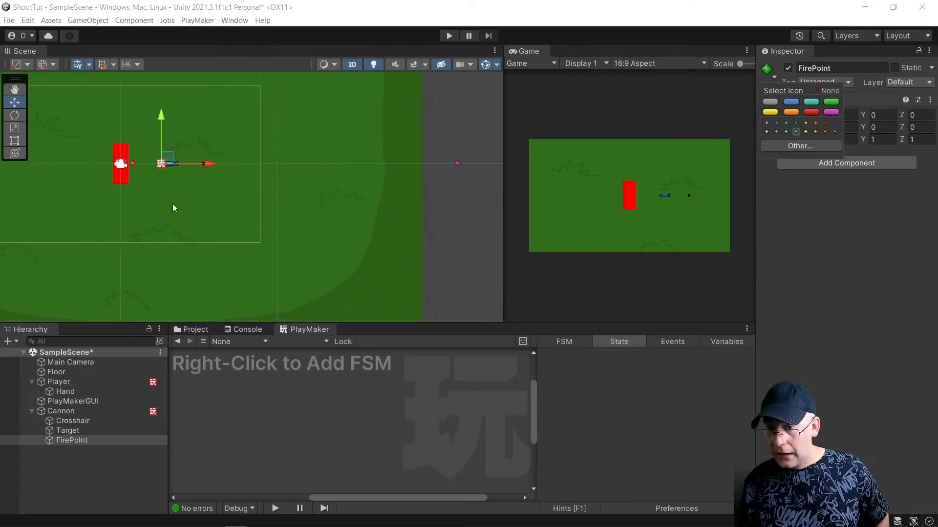
pyautogui.moveTo(244, 134); pyautogui.dragTo(242, 190, button='middle')
pyautogui.scroll(6, 219, 163)
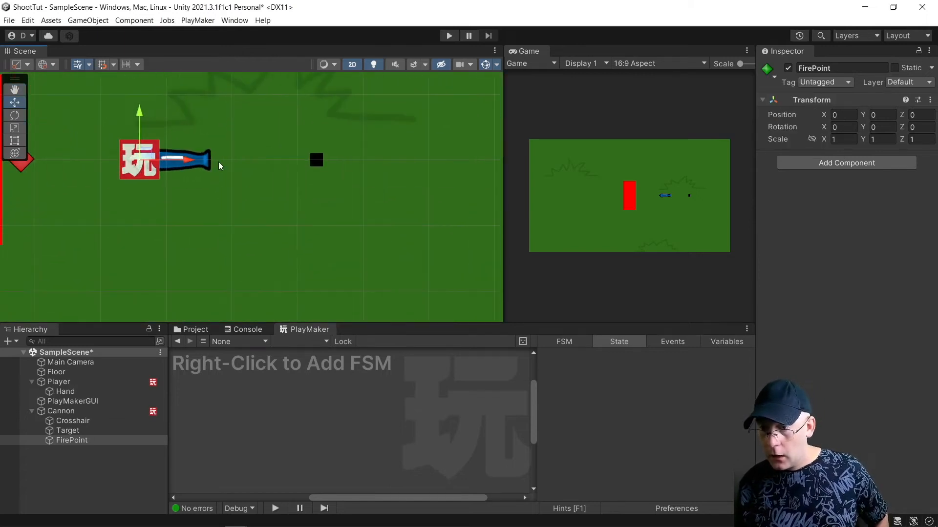
pyautogui.moveTo(182, 159); pyautogui.dragTo(273, 162)
# Step: Add the CannonBall sprite from the project assets to the scene as a root object
pyautogui.click(193, 330)
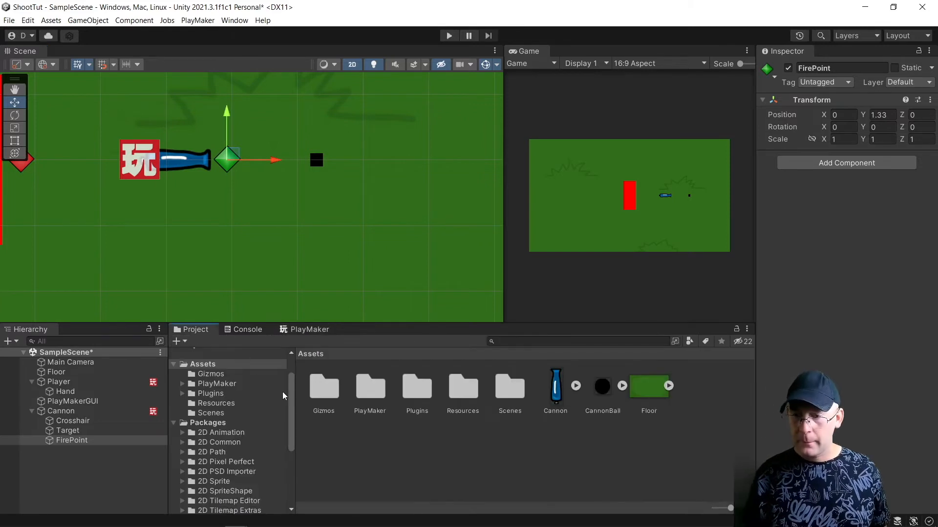
pyautogui.click(602, 387)
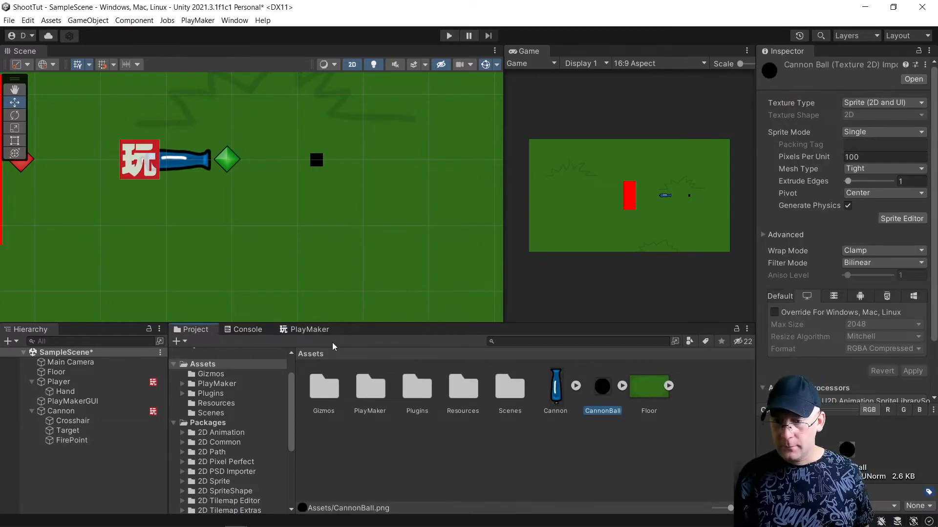
pyautogui.moveTo(599, 390); pyautogui.dragTo(118, 473)
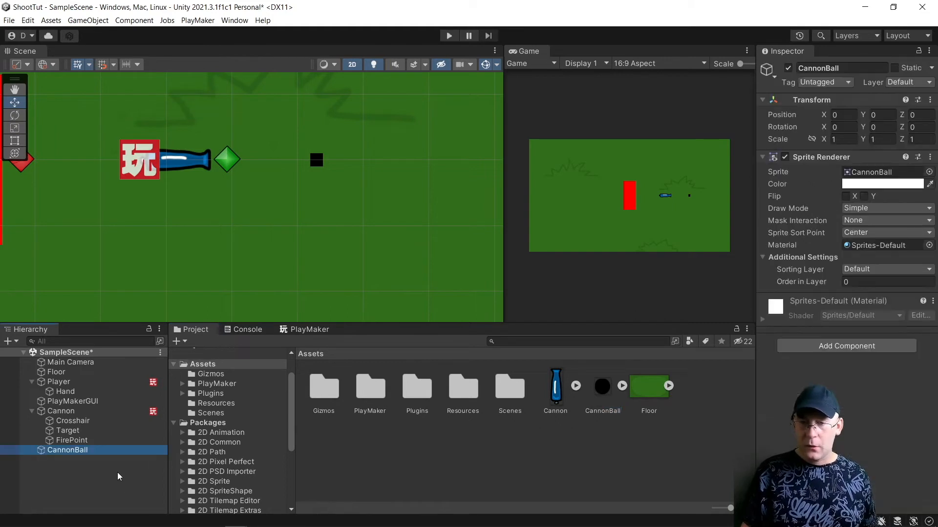
# Step: Add a PlayMaker FSM to the CannonBall object and name it FireBullet
pyautogui.click(60, 451)
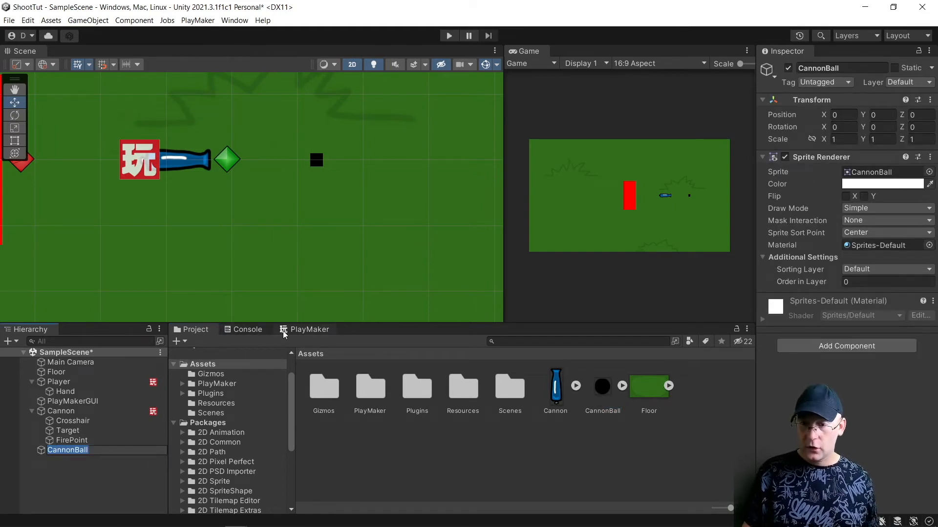
pyautogui.click(282, 330)
pyautogui.rightClick(191, 392)
pyautogui.rightClick(236, 392)
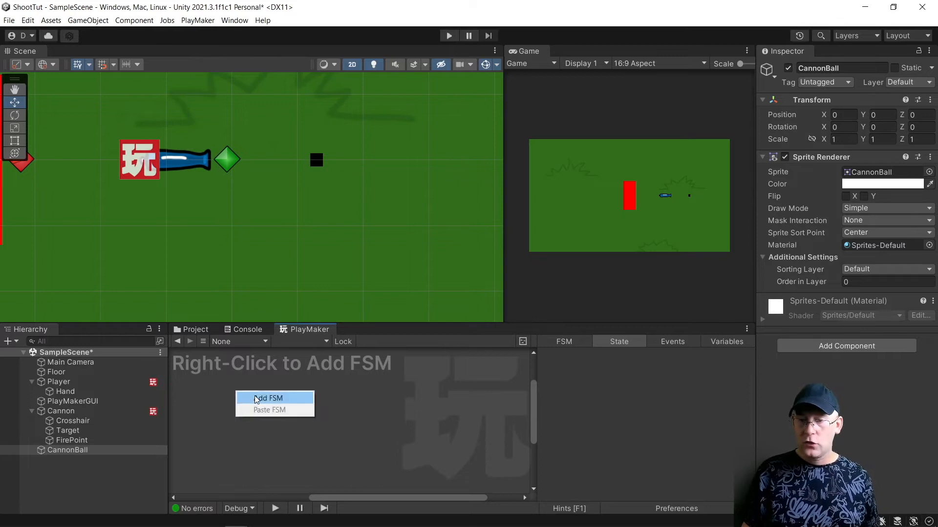
pyautogui.click(268, 398)
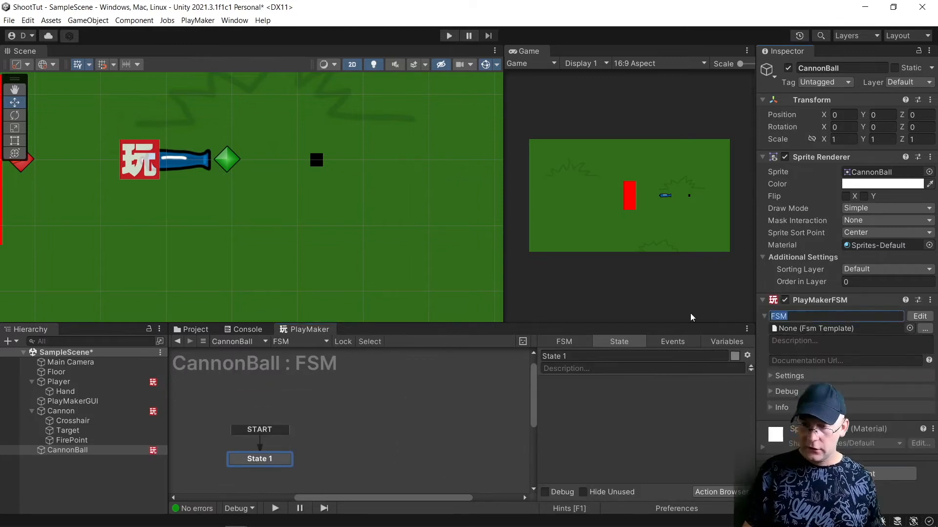
pyautogui.write('Fire')
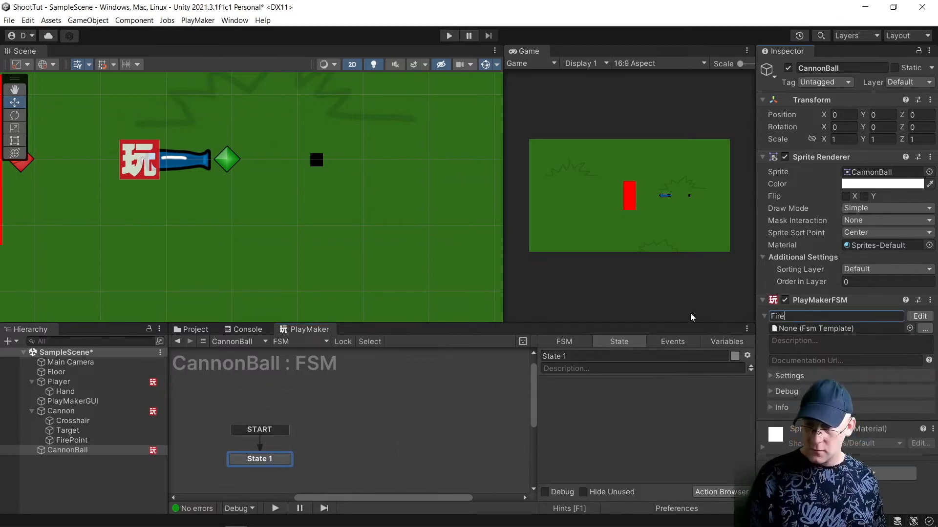
pyautogui.write('Bullet')
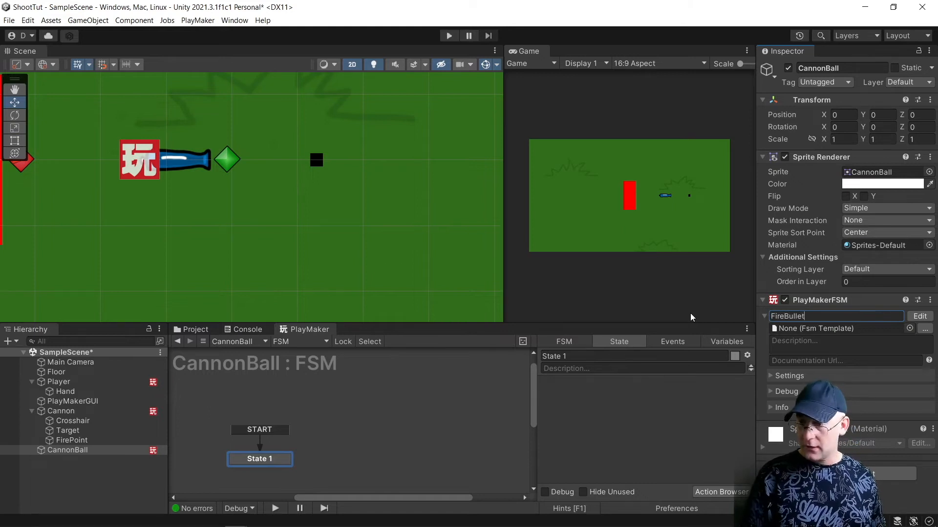
pyautogui.press('Return')
# Step: Add a second state to the FireBullet FSM and rename the start state as Movement
pyautogui.rightClick(353, 444)
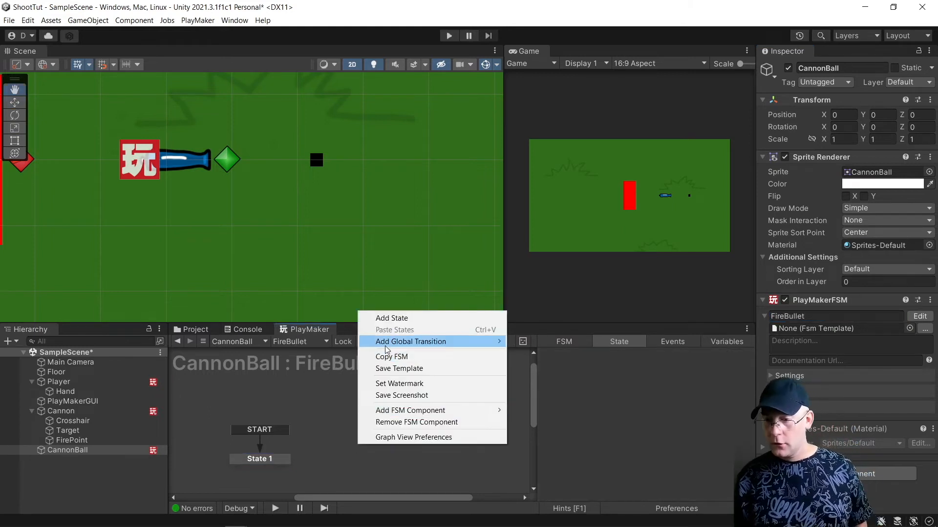
pyautogui.click(387, 316)
pyautogui.click(274, 461)
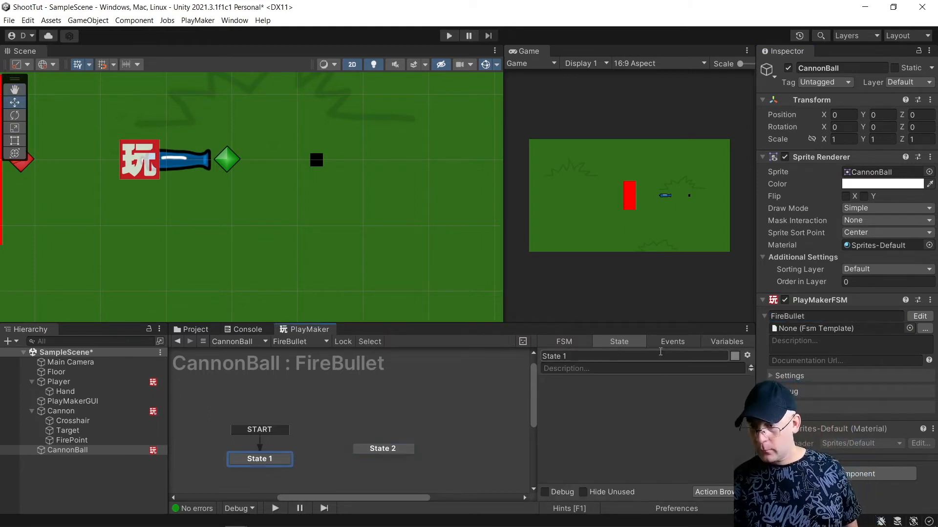
pyautogui.click(658, 356)
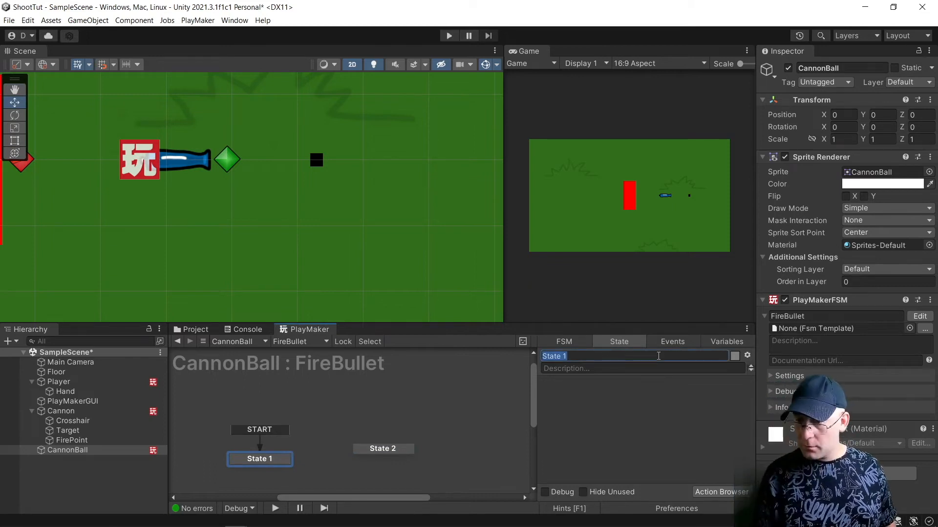
pyautogui.write('Movement')
pyautogui.press('Return')
# Step: Rename State 2 of the FireBullet FSM as CleanUp
pyautogui.click(370, 455)
pyautogui.click(370, 453)
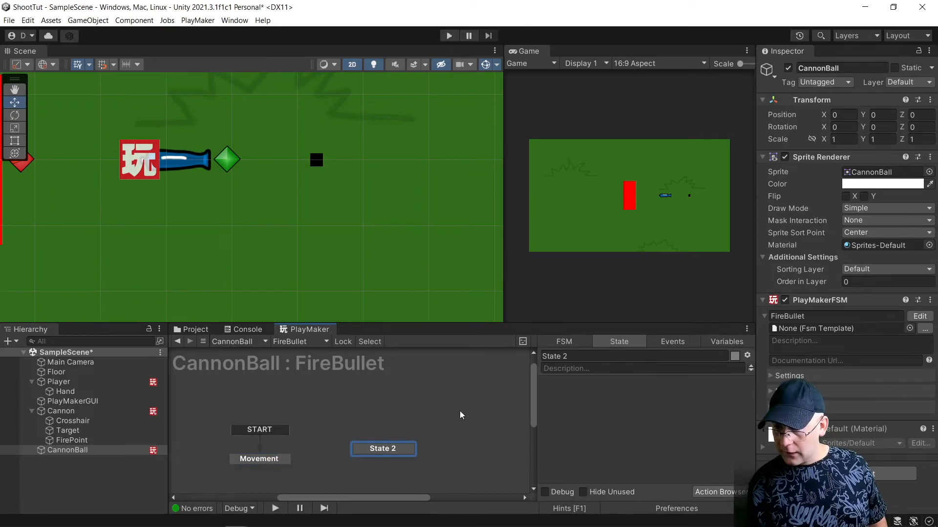
pyautogui.click(576, 355)
pyautogui.write('CleanUp')
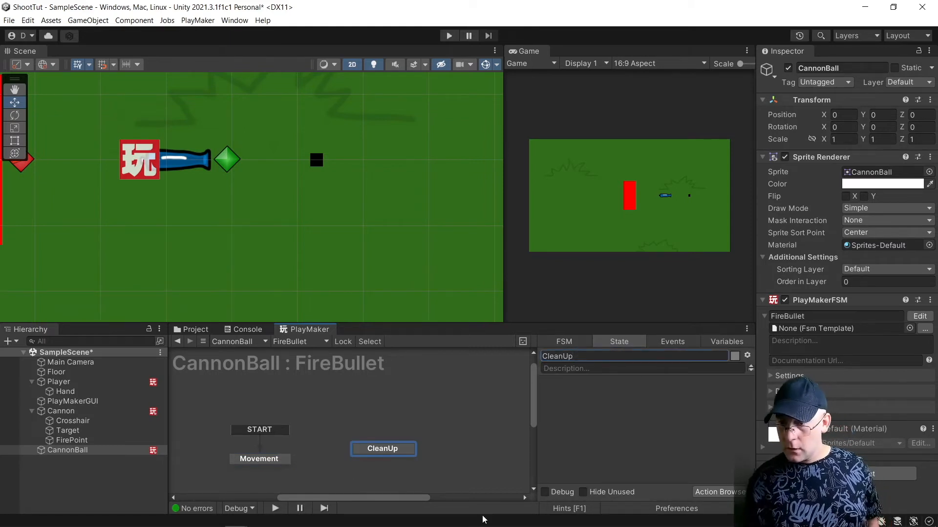
# Step: Add a FINISHED transition to the Movement state and link it to CleanUp
pyautogui.rightClick(270, 461)
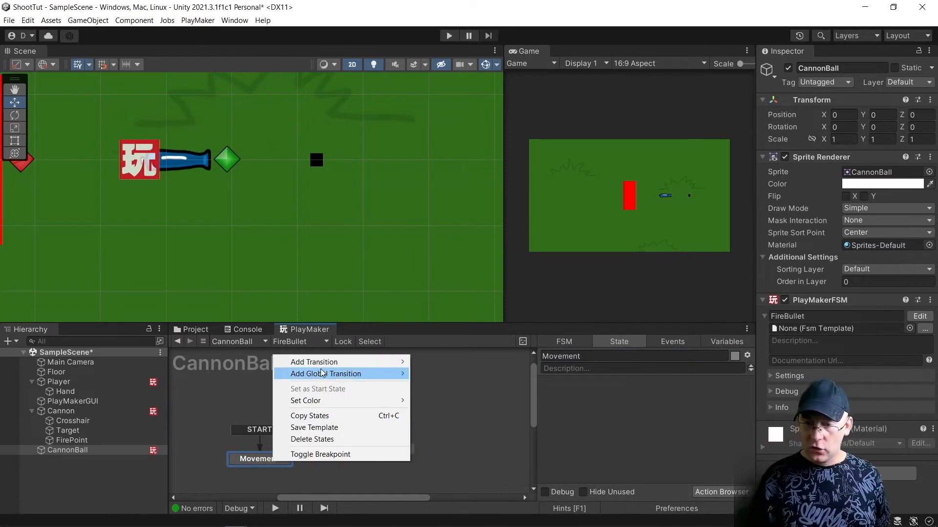
pyautogui.moveTo(341, 362)
pyautogui.click(432, 362)
pyautogui.moveTo(277, 471); pyautogui.dragTo(366, 448)
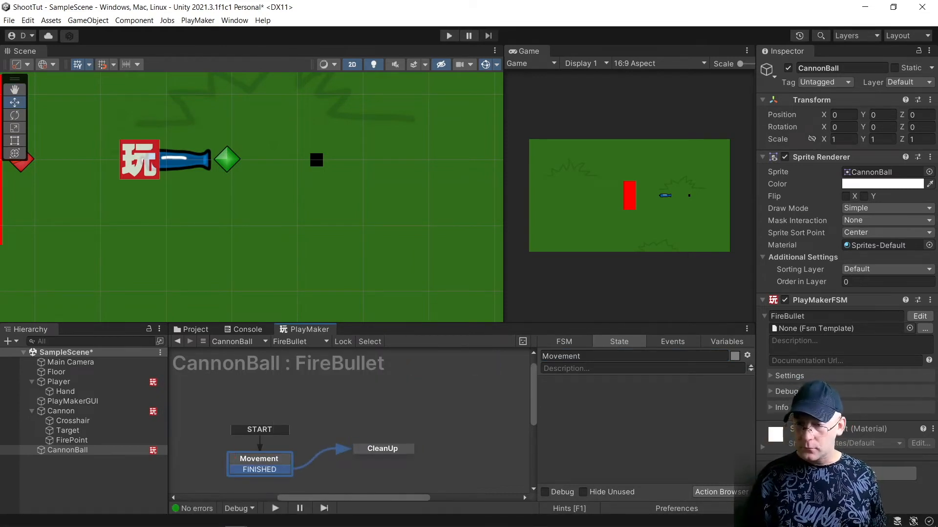
# Step: Find the Tween Position action and add it to the Movement state
pyautogui.click(727, 492)
pyautogui.write('tween')
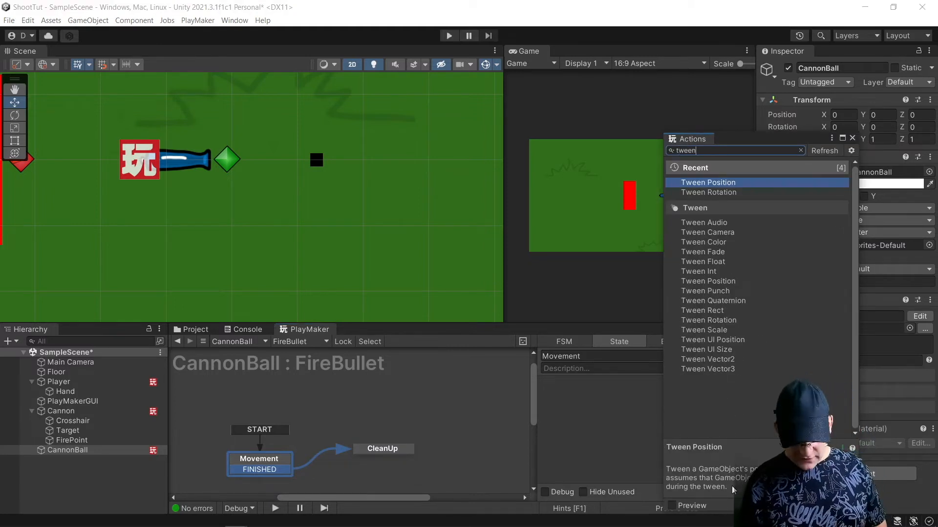
pyautogui.press('Return')
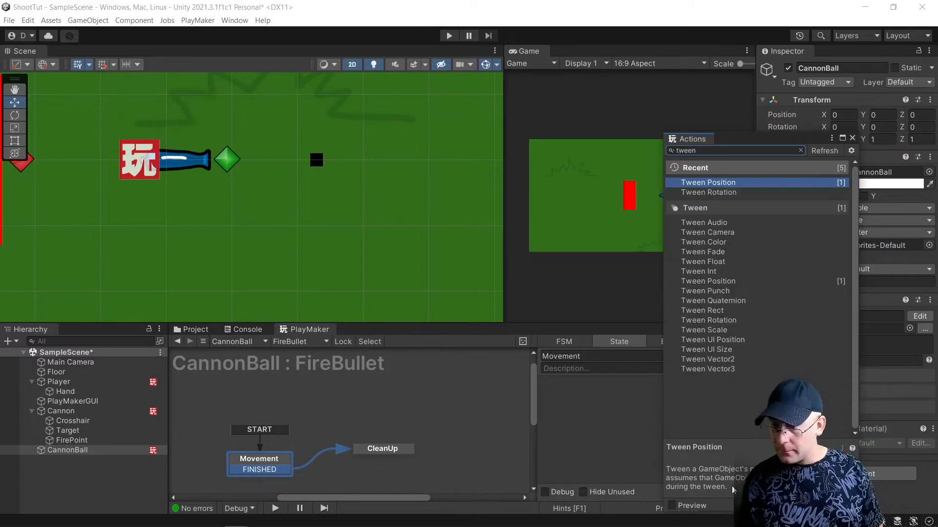
# Step: Add a Destroy Self action to the CleanUp state and enable its Real Time option
pyautogui.click(381, 448)
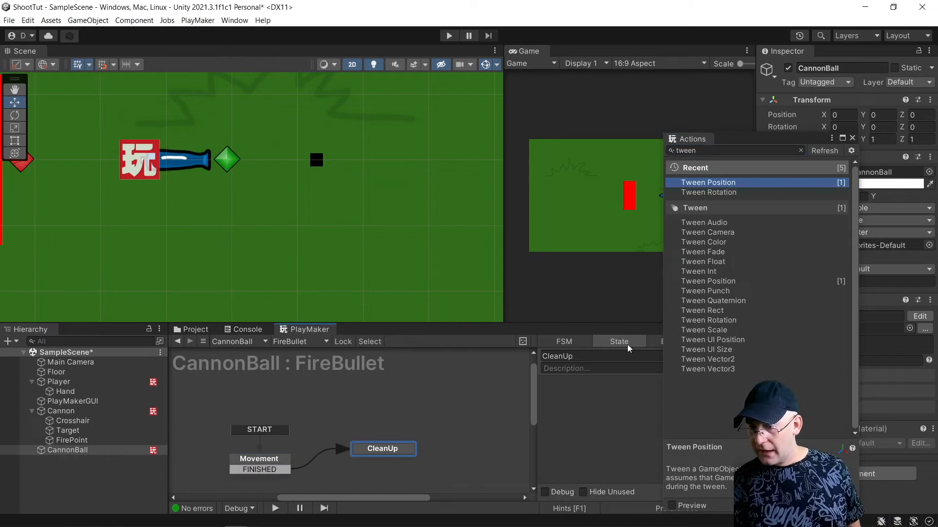
pyautogui.click(757, 146)
pyautogui.write('d')
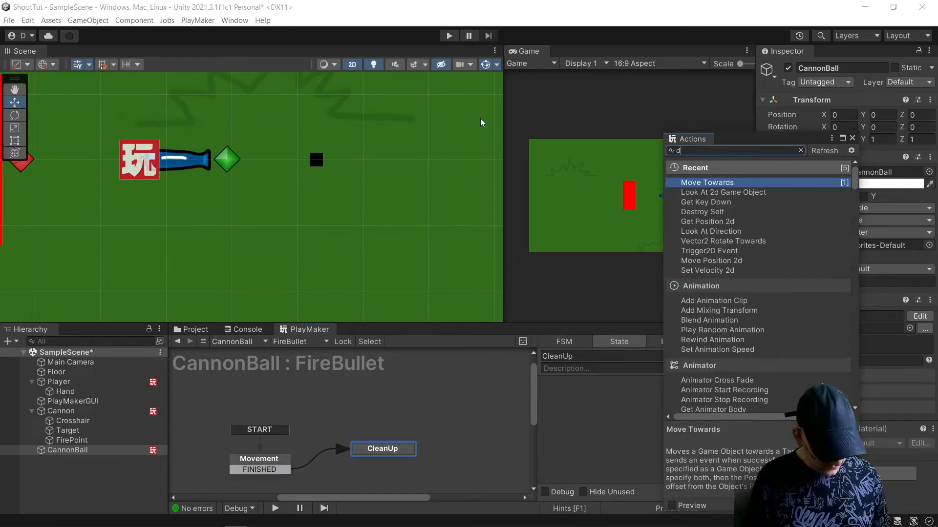
pyautogui.write('estroyself')
pyautogui.press('Return')
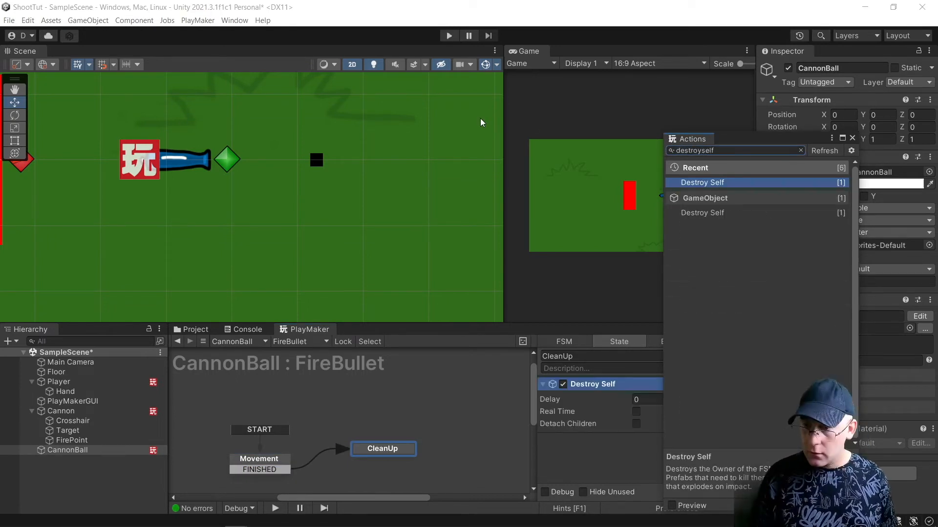
pyautogui.click(852, 138)
pyautogui.click(636, 412)
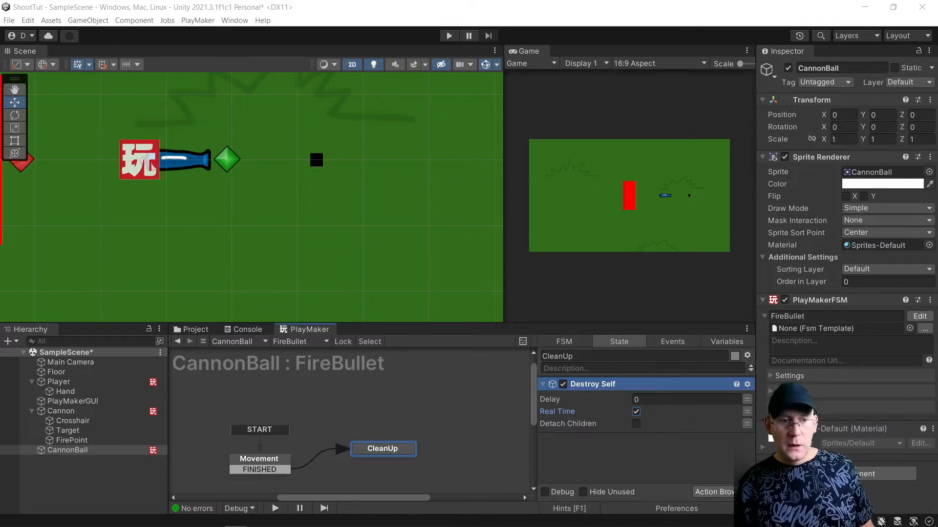
# Step: Add a PlayMaker FSM to the Target object under Cannon and name it GetPOS
pyautogui.scroll(-2, 203, 247)
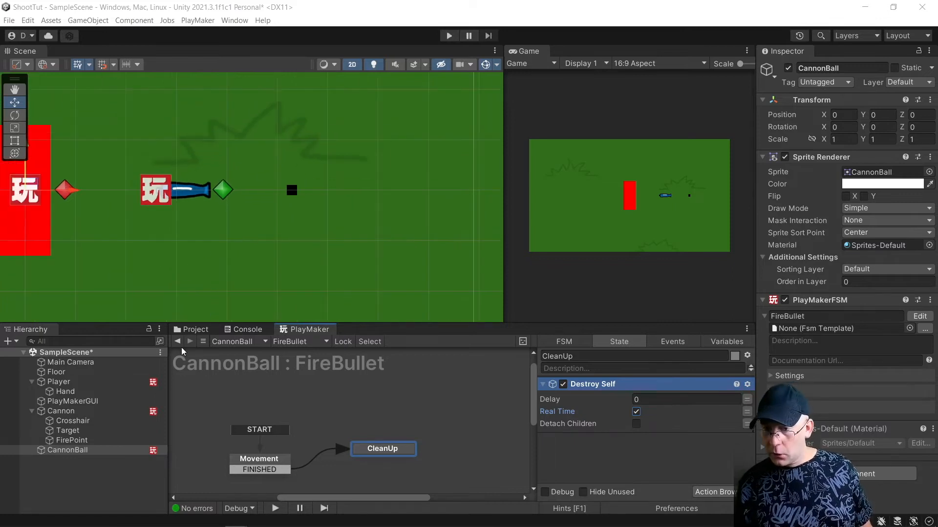
pyautogui.click(73, 431)
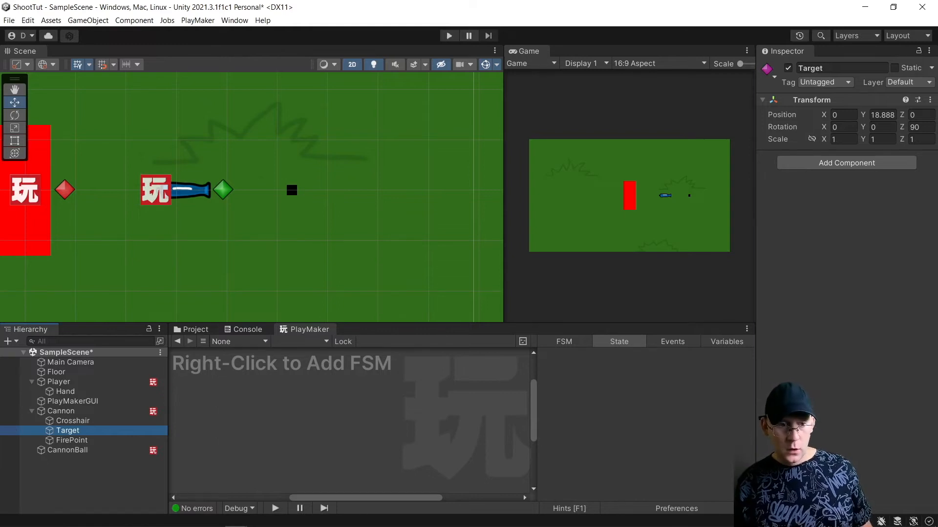
pyautogui.rightClick(236, 381)
pyautogui.click(259, 388)
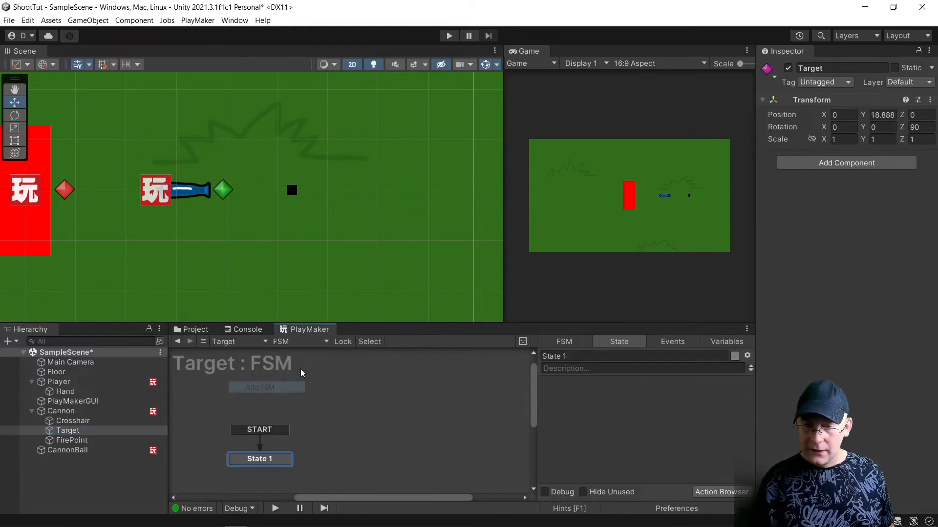
pyautogui.click(816, 176)
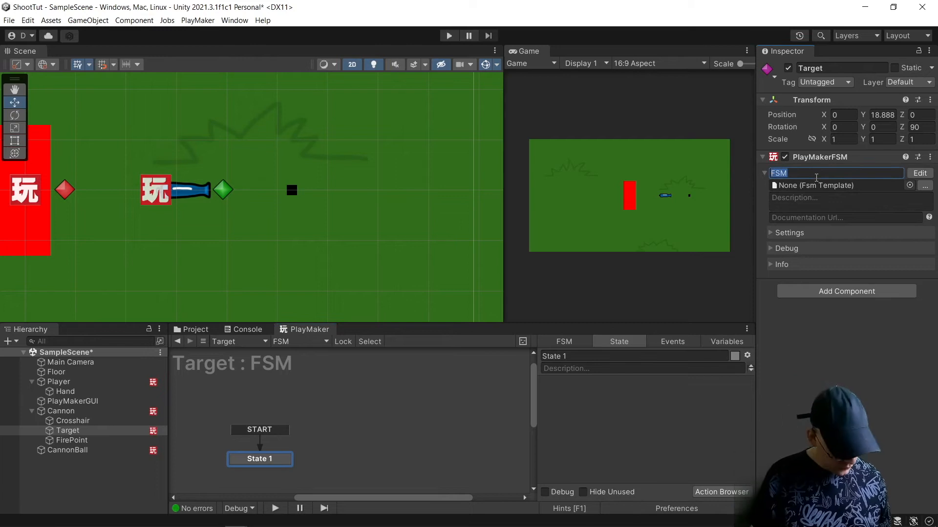
pyautogui.write('GetPOS')
pyautogui.press('Return')
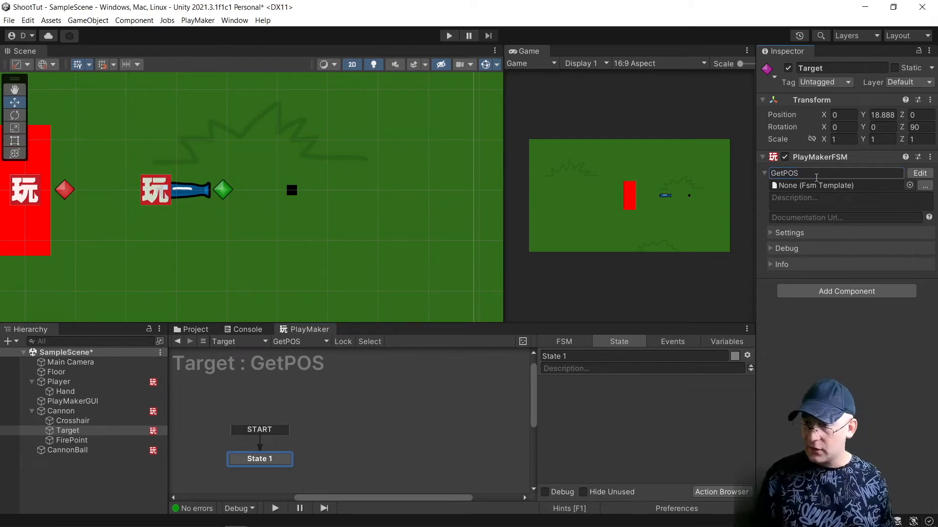
# Step: Add a Get Position 2d action to State 1 of the GetPOS FSM
pyautogui.click(733, 493)
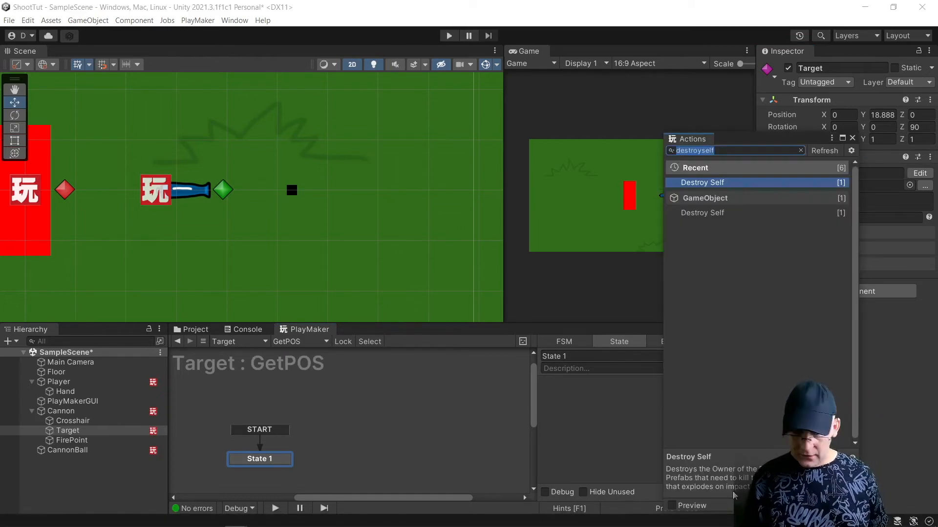
pyautogui.write('Get position')
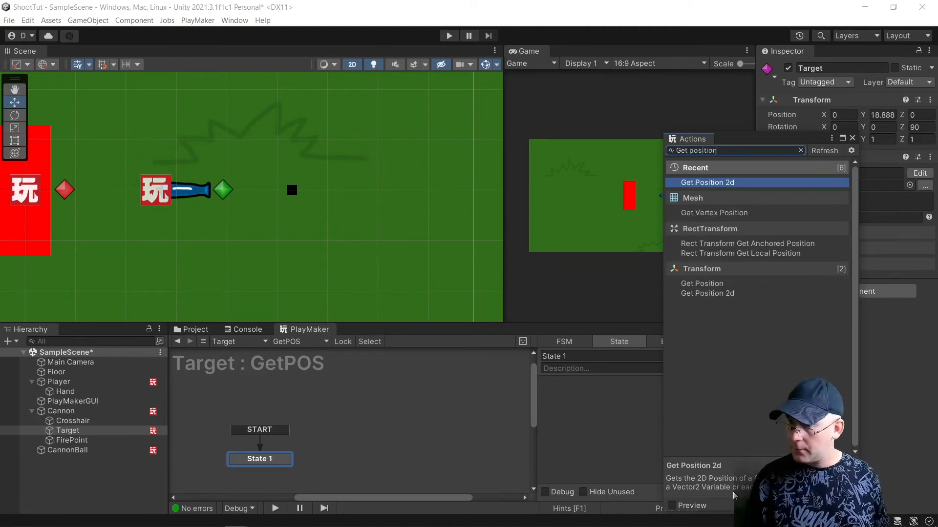
pyautogui.press('Return')
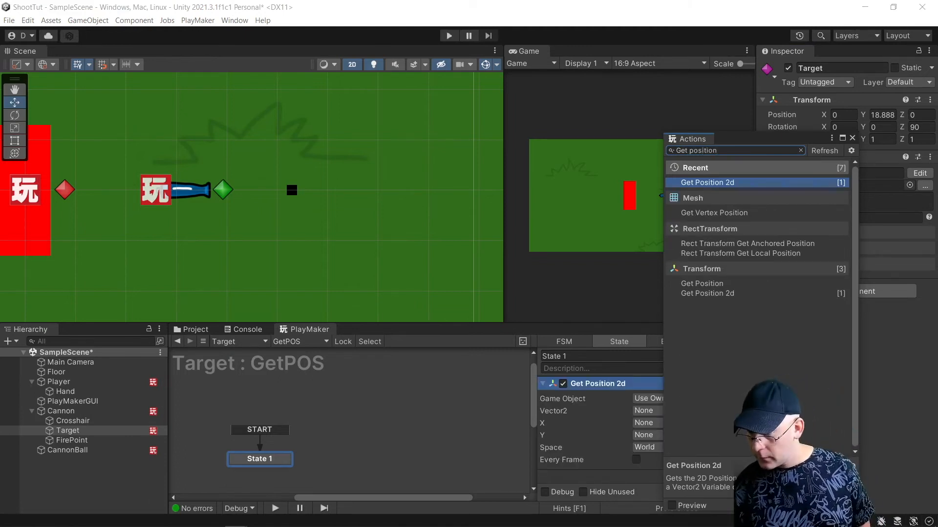
pyautogui.click(852, 139)
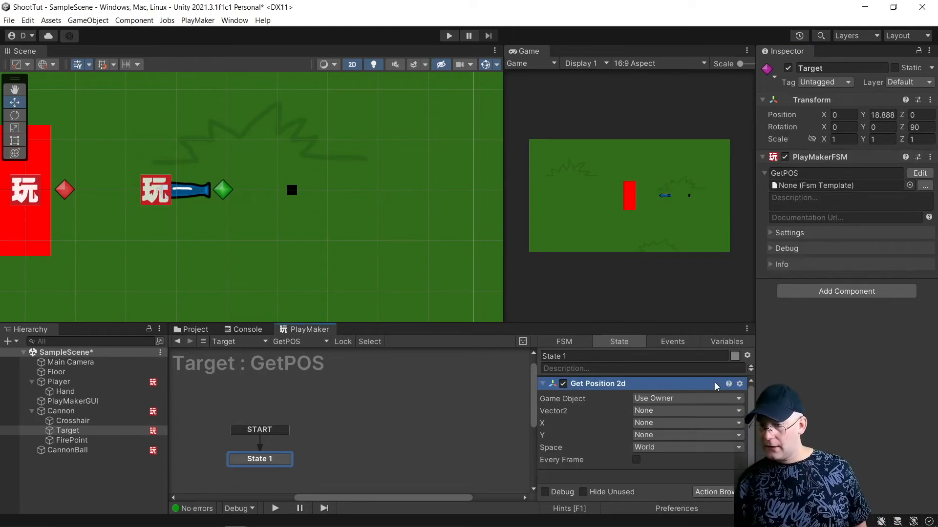
# Step: Store the Get Position 2d action's Vector2 result in a new global variable named TargetPOS
pyautogui.click(696, 411)
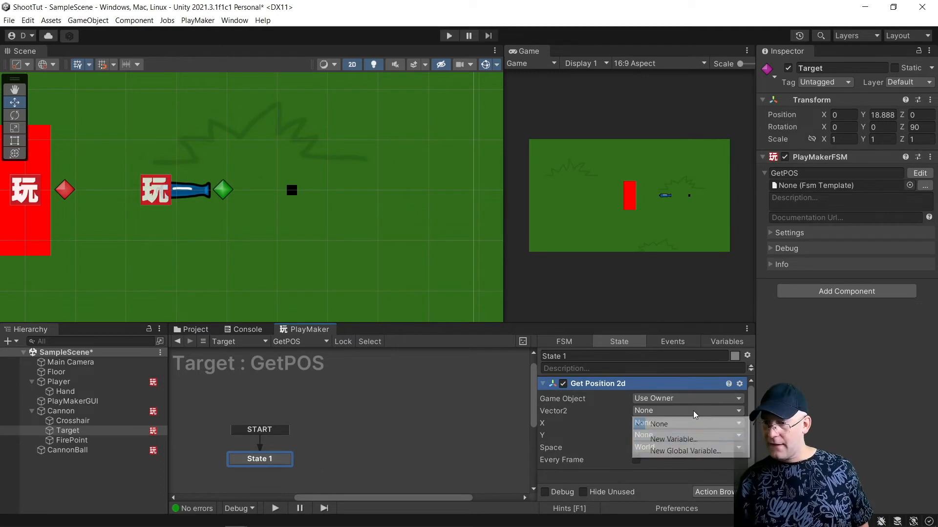
pyautogui.click(696, 451)
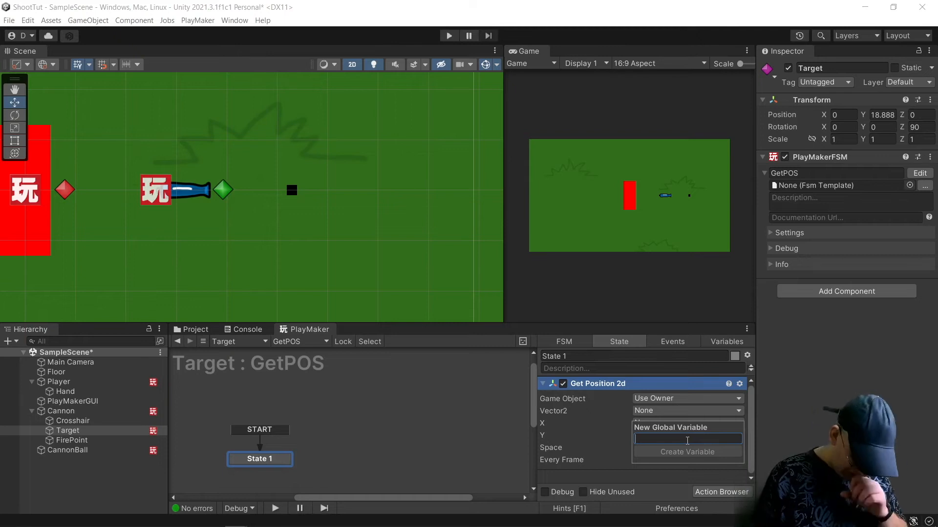
pyautogui.write('Target')
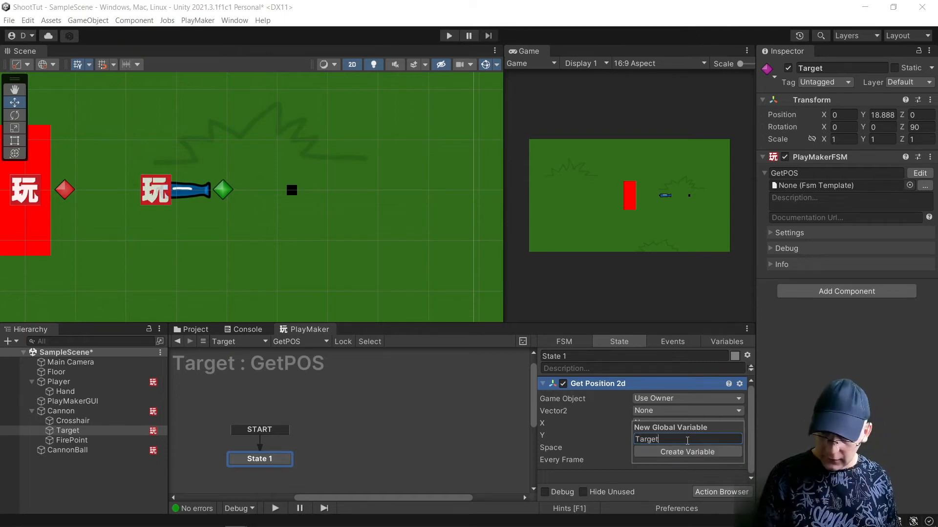
pyautogui.write('POS')
pyautogui.press('Return')
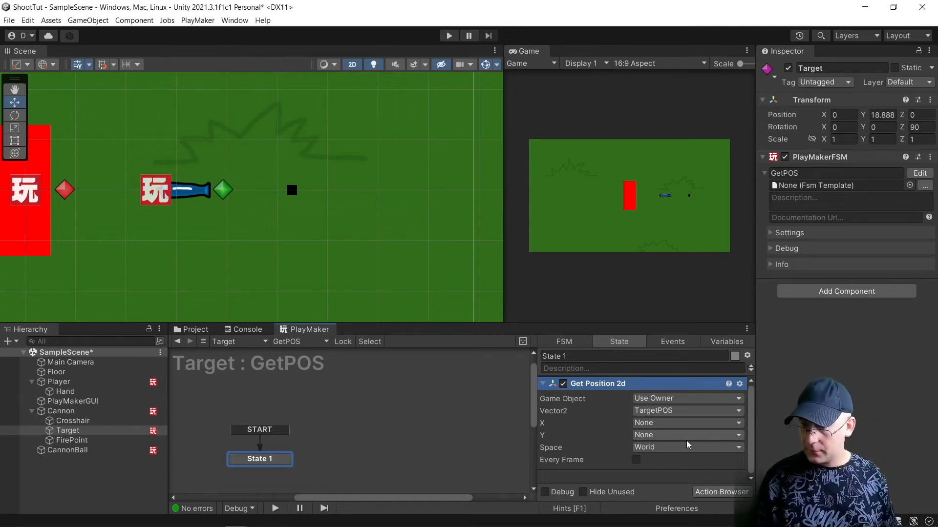
# Step: In the CannonBall's Movement state, set the Tween Position destination's World Position to the global variable TargetPOS
pyautogui.click(78, 449)
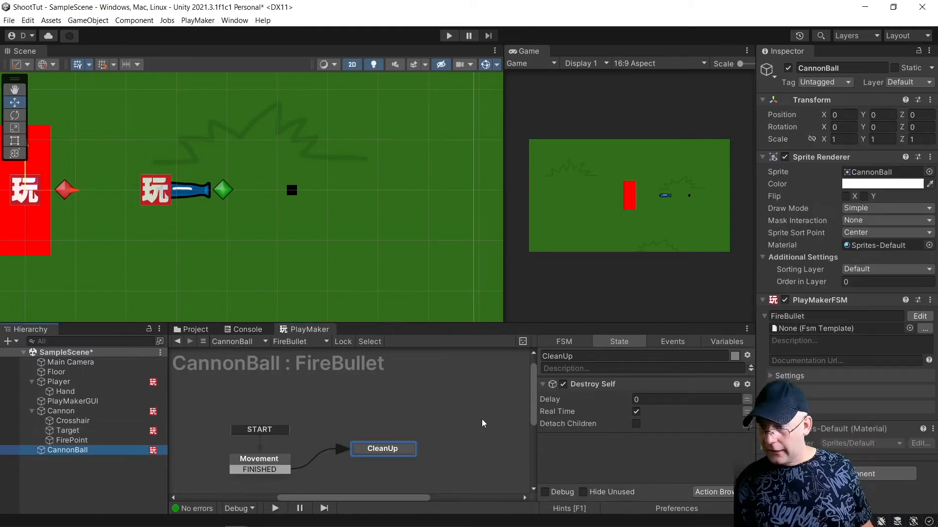
pyautogui.click(259, 459)
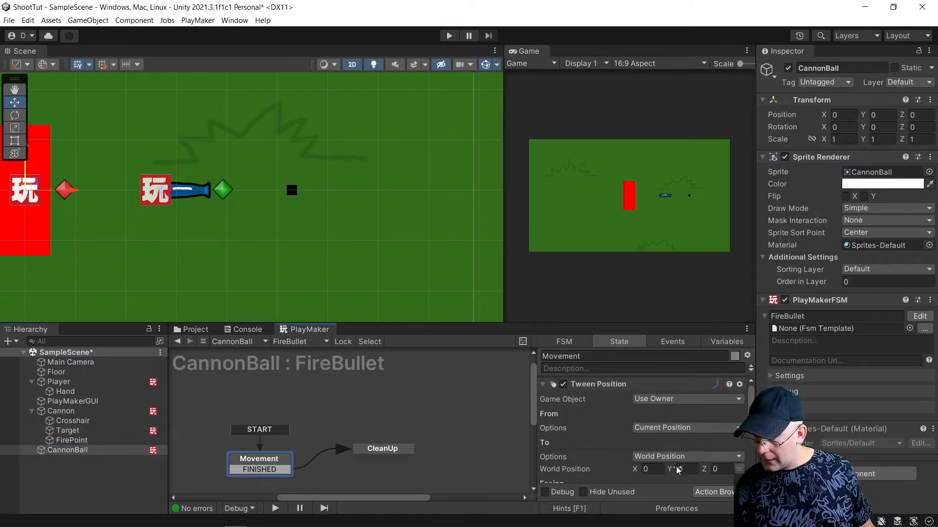
pyautogui.scroll(-3, 681, 424)
pyautogui.scroll(3, 682, 412)
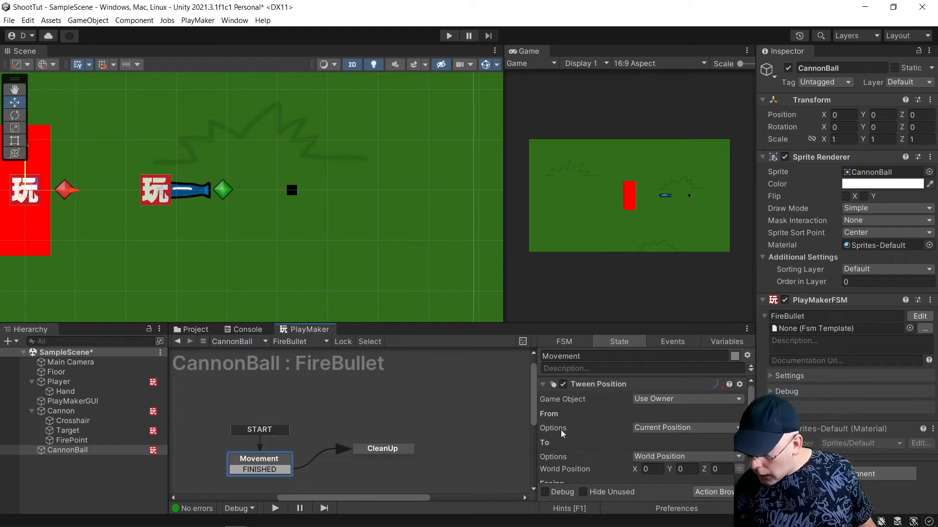
pyautogui.click(654, 458)
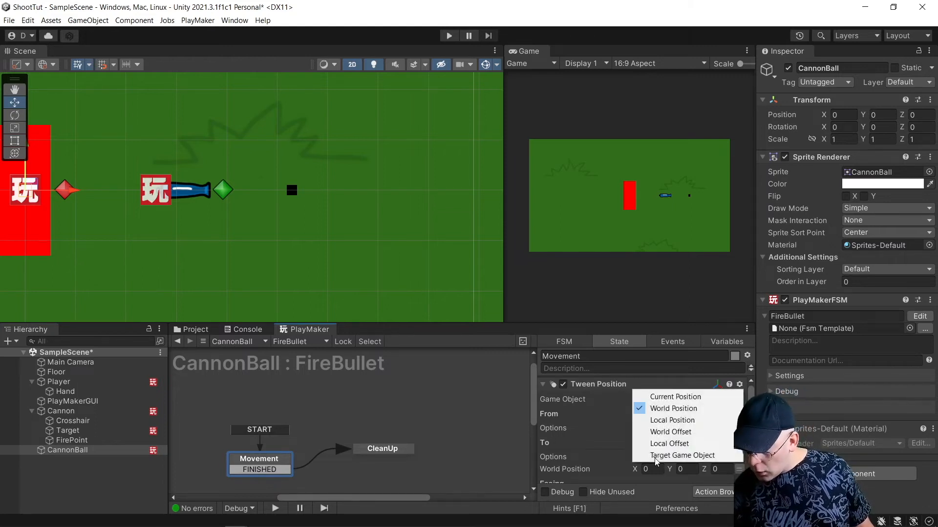
pyautogui.click(655, 409)
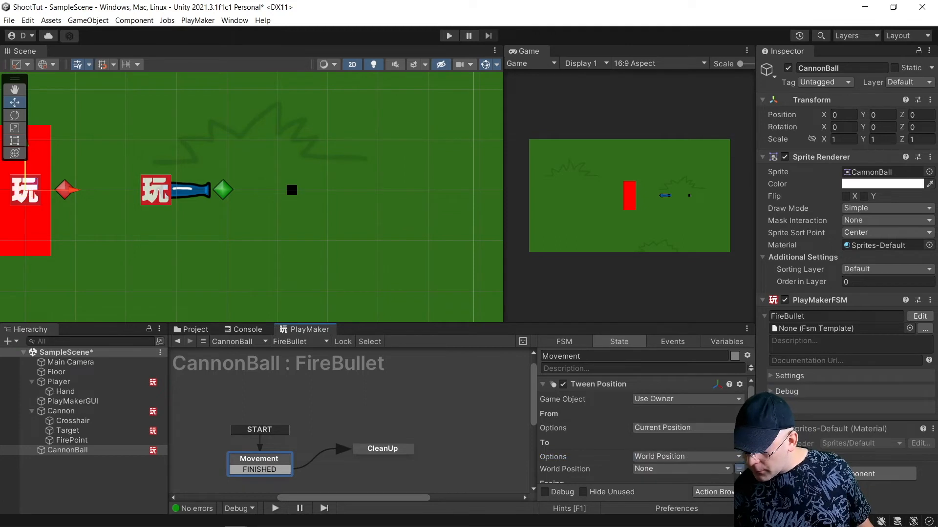
pyautogui.click(738, 468)
pyautogui.moveTo(722, 441)
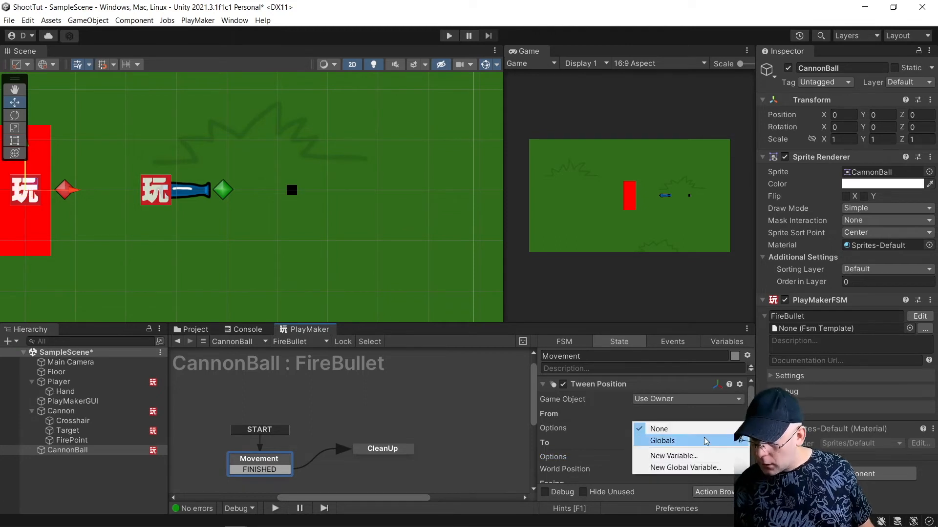
pyautogui.click(828, 443)
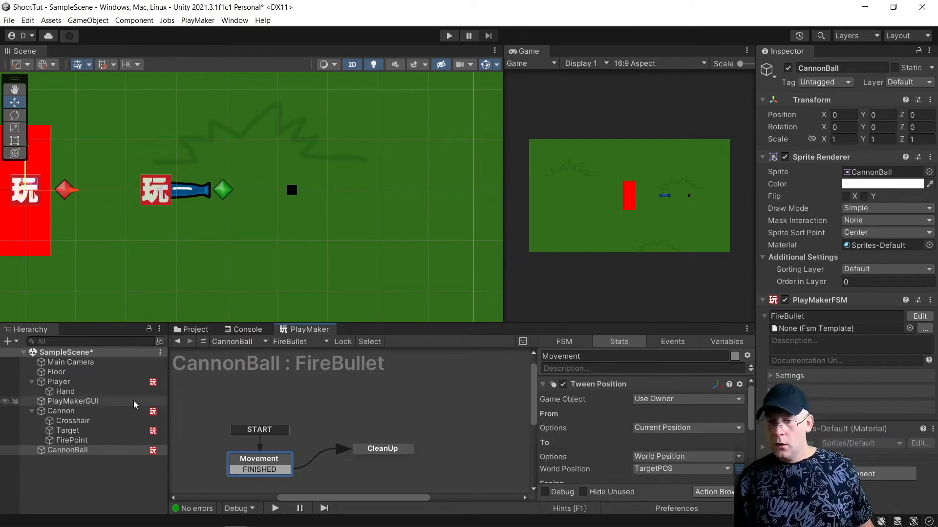
# Step: Save the CannonBall object as a prefab in the Assets folder and delete it from the scene
pyautogui.click(202, 330)
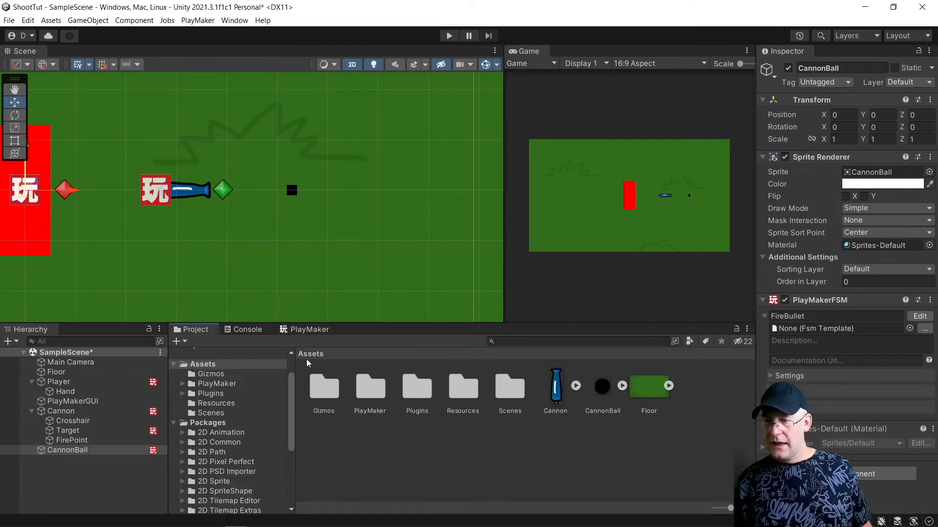
pyautogui.moveTo(77, 450); pyautogui.dragTo(350, 453)
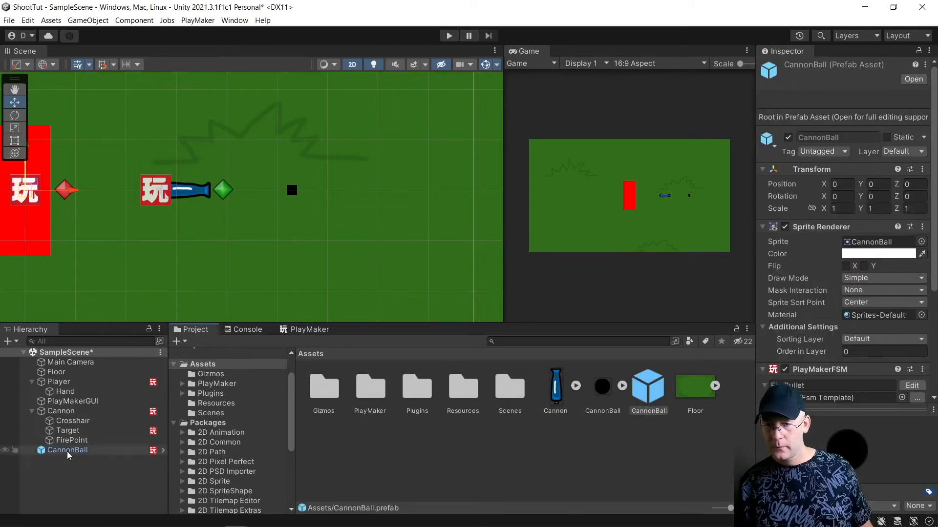
pyautogui.click(66, 450)
pyautogui.press('Delete')
# Step: Add a second PlayMaker FSM to the Cannon object and name it Shoot
pyautogui.click(74, 411)
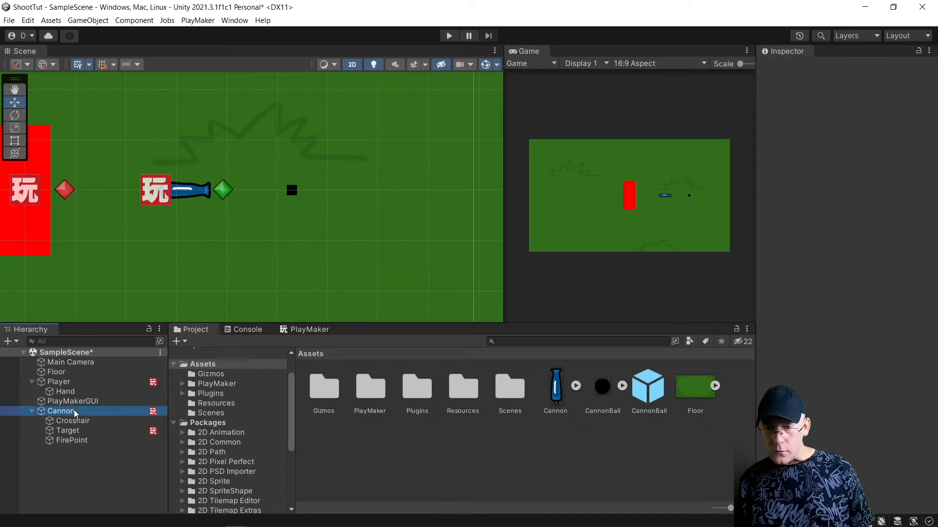
pyautogui.click(319, 330)
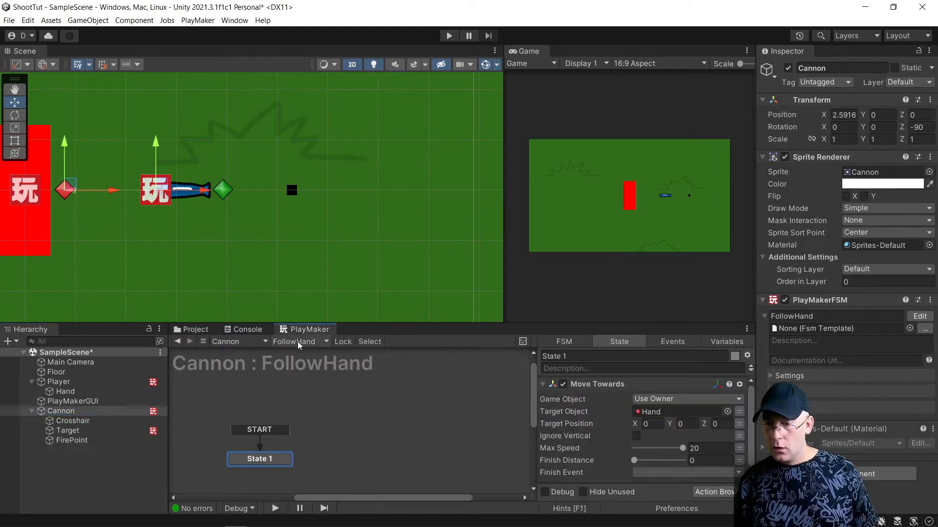
pyautogui.click(297, 341)
pyautogui.moveTo(312, 369)
pyautogui.click(386, 368)
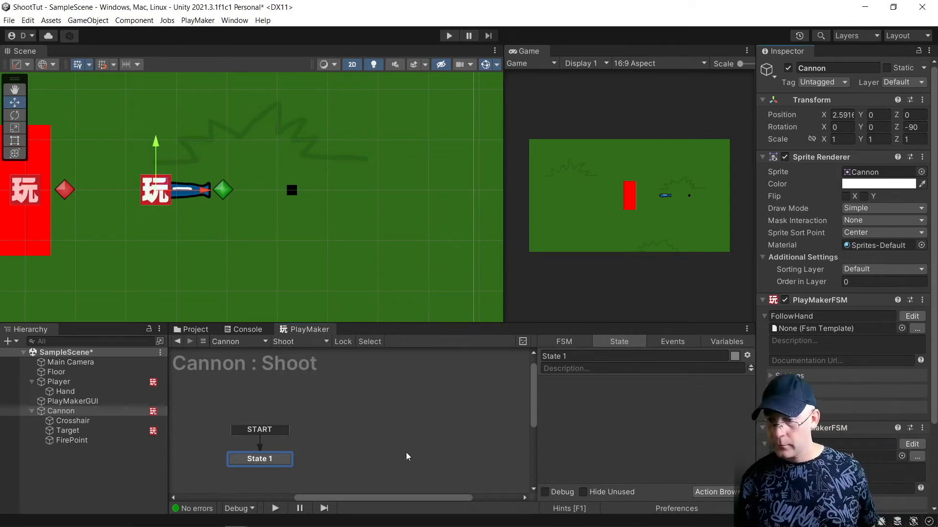
# Step: Add two more states, State 2 and State 3, to the Cannon's Shoot FSM
pyautogui.rightClick(381, 450)
pyautogui.click(405, 322)
pyautogui.scroll(-2, 300, 395)
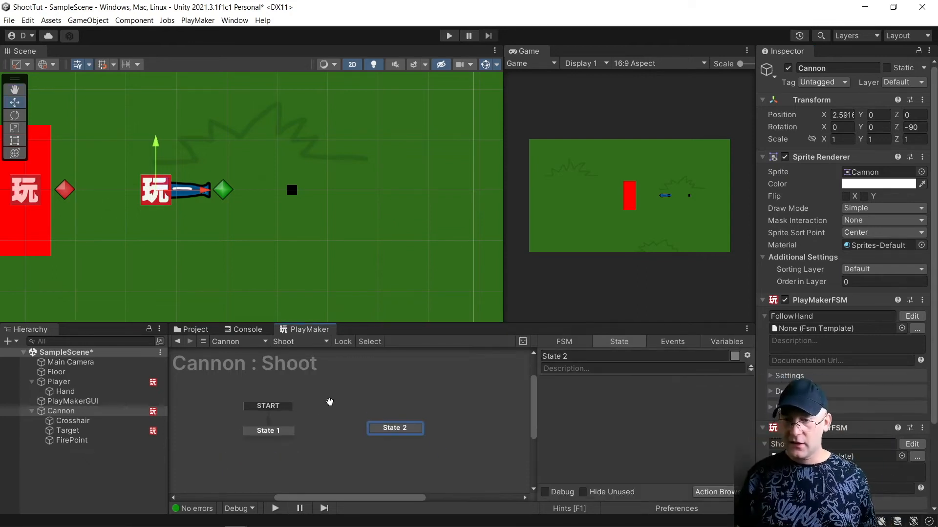
pyautogui.rightClick(332, 454)
pyautogui.click(367, 327)
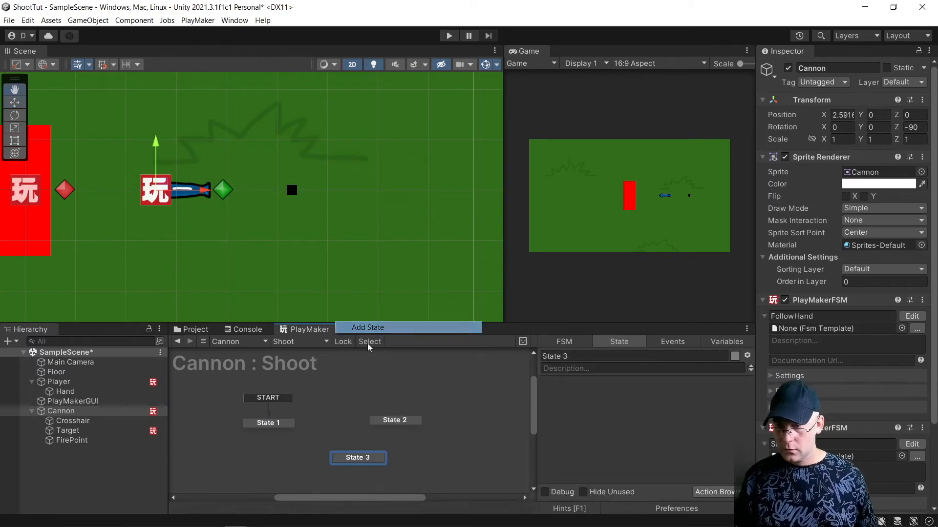
# Step: Give all three states a FINISHED transition, linking State 1 to State 2, State 2 to State 3, and State 3 back to State 1
pyautogui.rightClick(286, 423)
pyautogui.moveTo(348, 332)
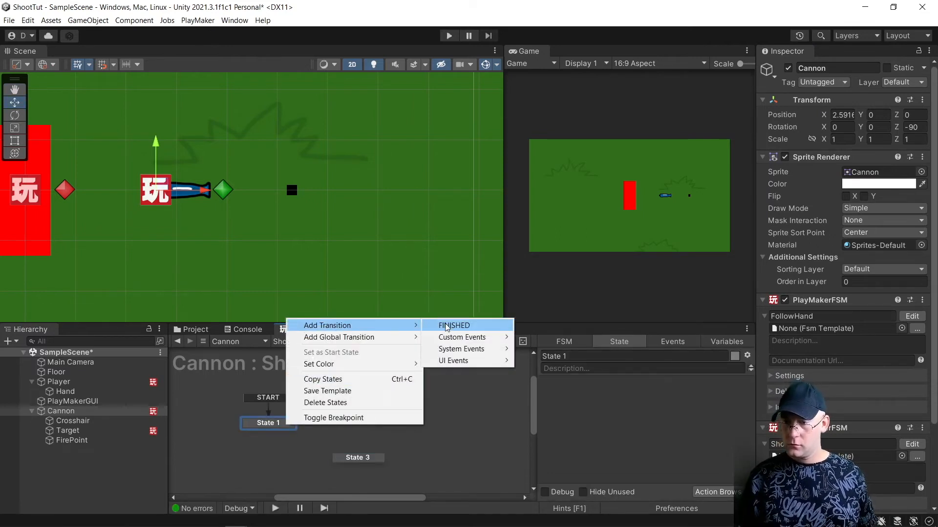
pyautogui.click(441, 325)
pyautogui.rightClick(388, 423)
pyautogui.moveTo(437, 427)
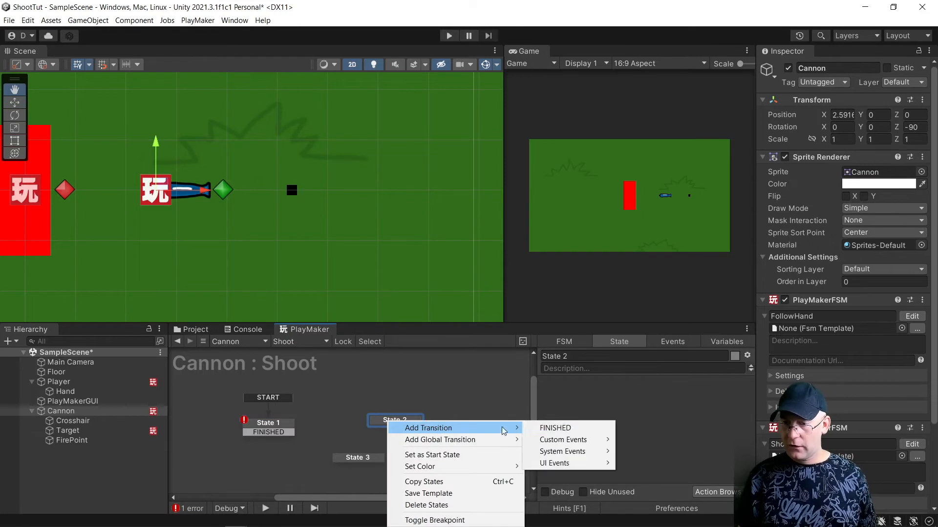
pyautogui.click(547, 427)
pyautogui.rightClick(356, 458)
pyautogui.moveTo(404, 362)
pyautogui.click(544, 360)
pyautogui.moveTo(282, 431); pyautogui.dragTo(263, 427)
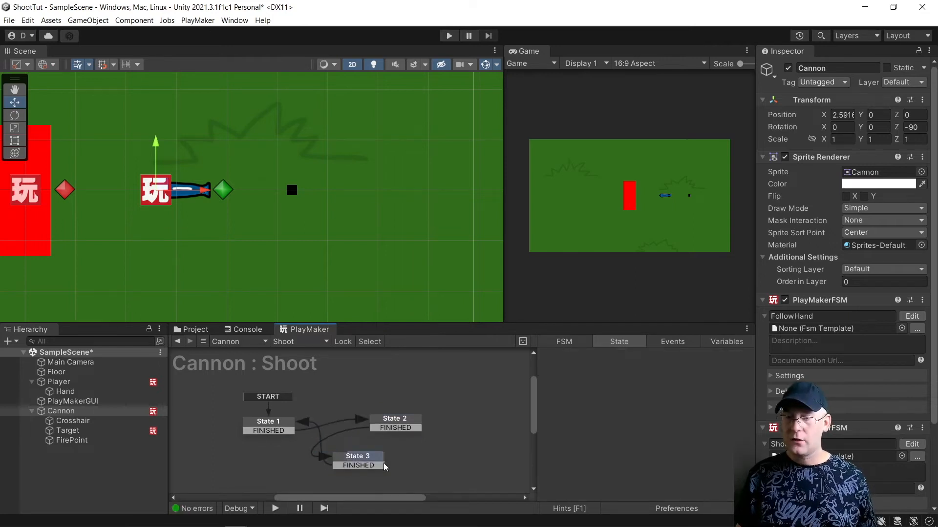
pyautogui.moveTo(370, 461); pyautogui.dragTo(348, 466)
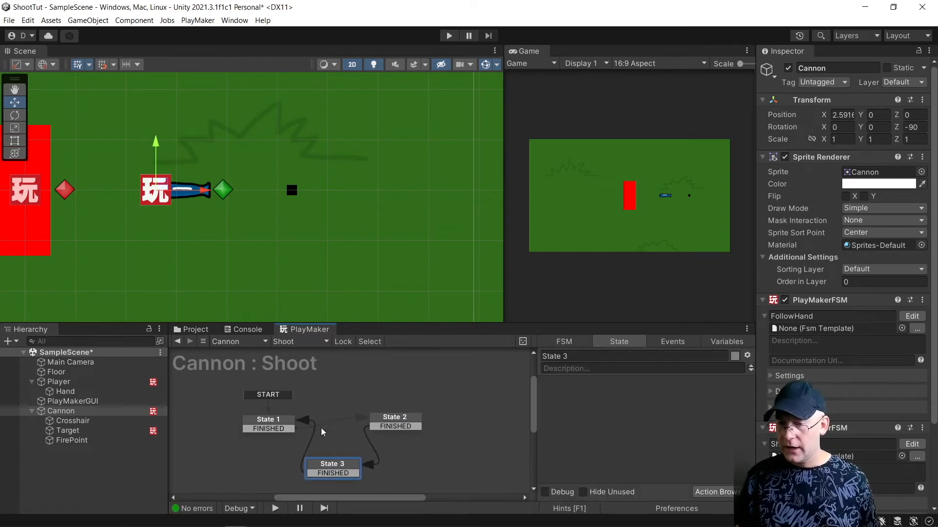
# Step: Rename State 1 to PressToFire, State 2 to CreateBullet and State 3 to Wait
pyautogui.click(279, 431)
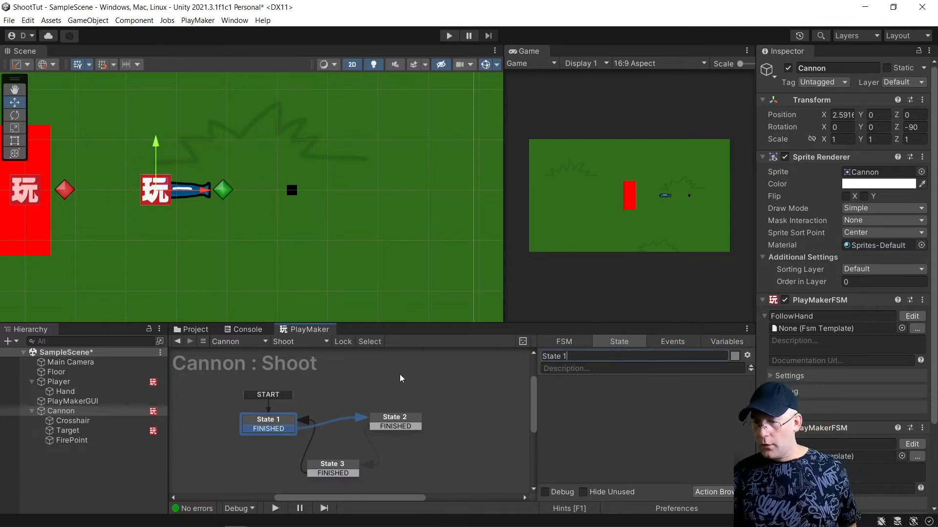
pyautogui.write('Pr')
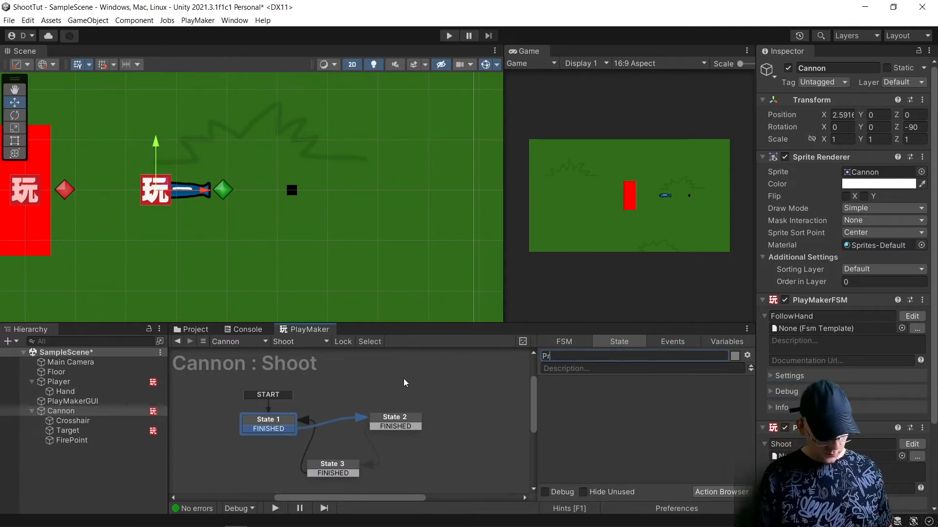
pyautogui.write('essToFire')
pyautogui.press('Return')
pyautogui.click(407, 418)
pyautogui.click(572, 360)
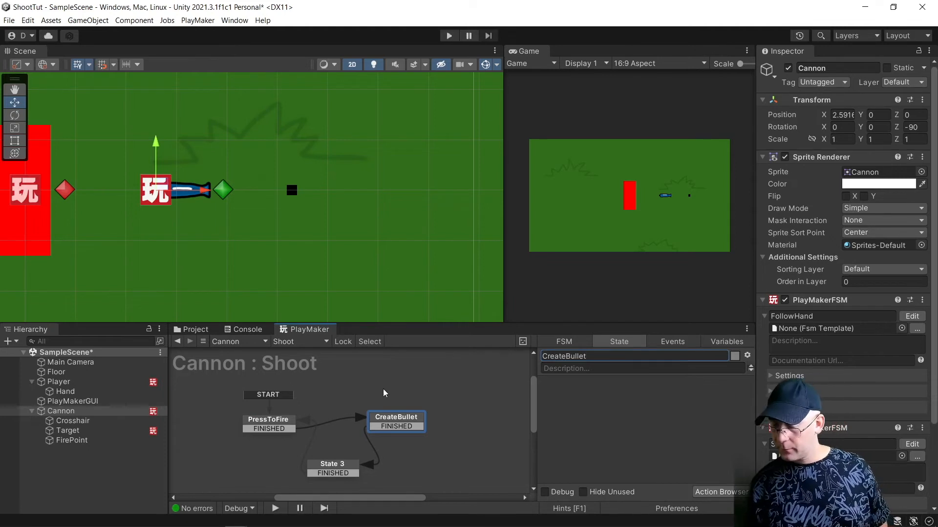
pyautogui.click(335, 473)
pyautogui.click(586, 355)
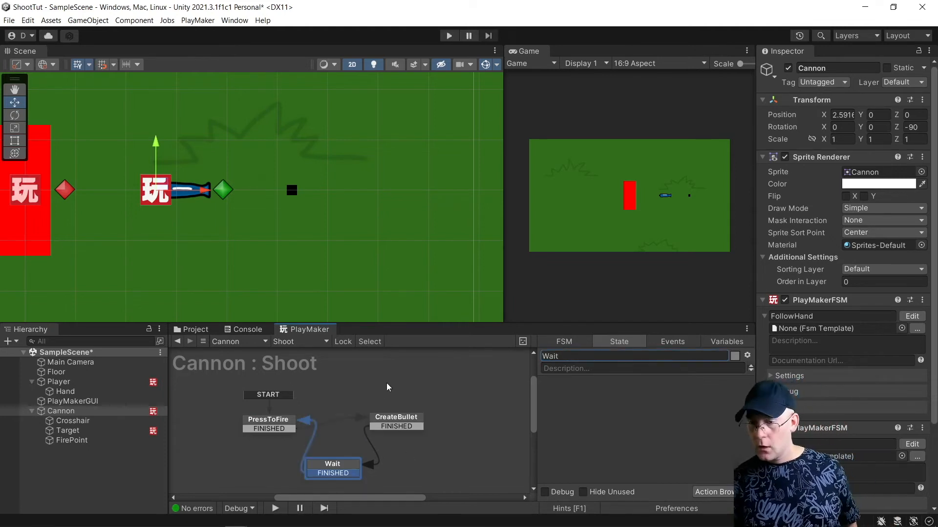
# Step: Add a Get Key Down action to the PressToFire state
pyautogui.click(268, 423)
pyautogui.click(713, 492)
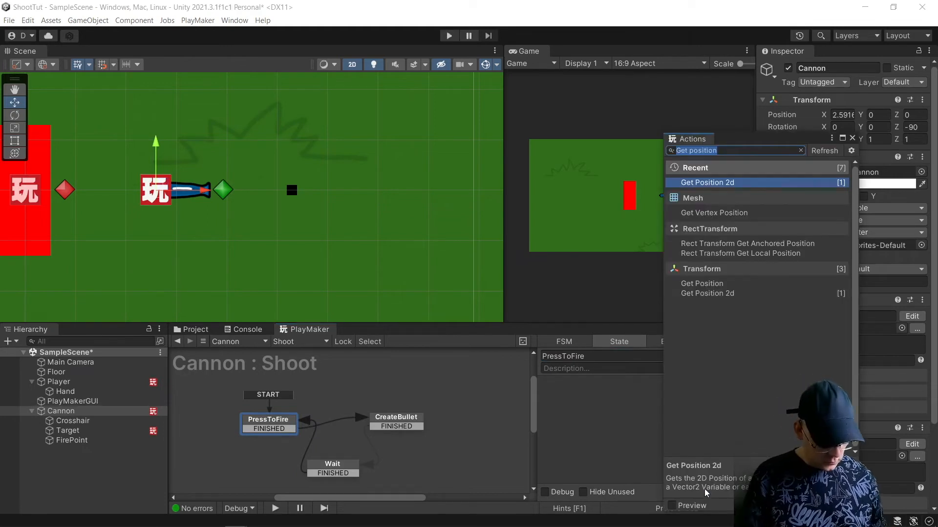
pyautogui.write('Get key dow')
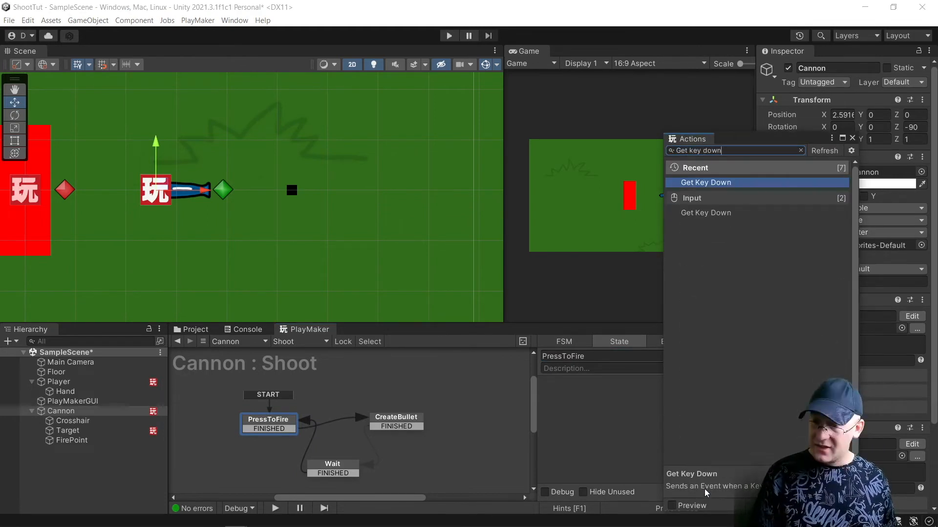
pyautogui.press('Return')
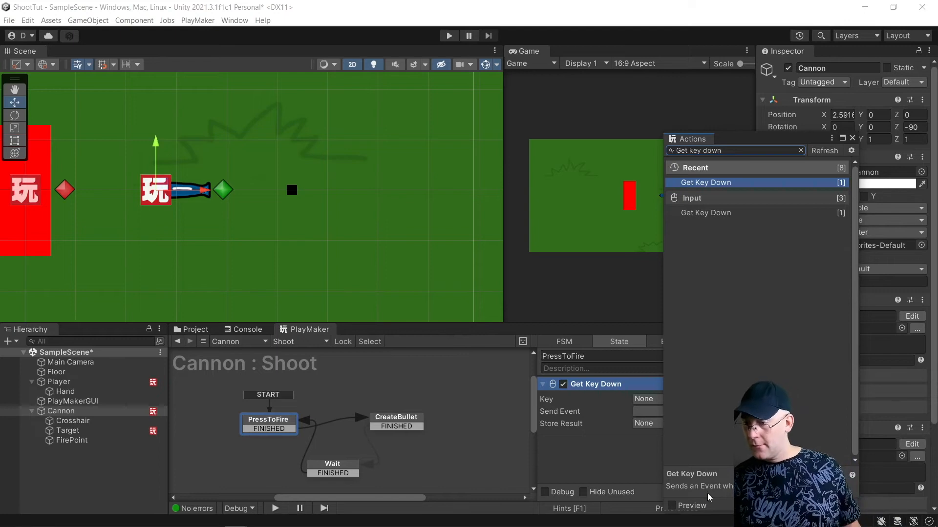
pyautogui.click(852, 138)
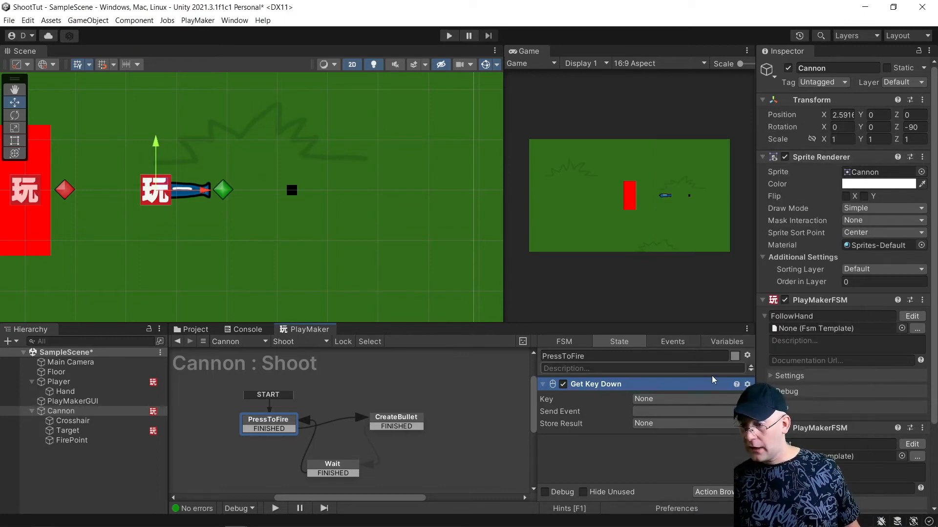
# Step: Set the Get Key Down action's key to Space and its Send Event to FINISHED
pyautogui.click(699, 405)
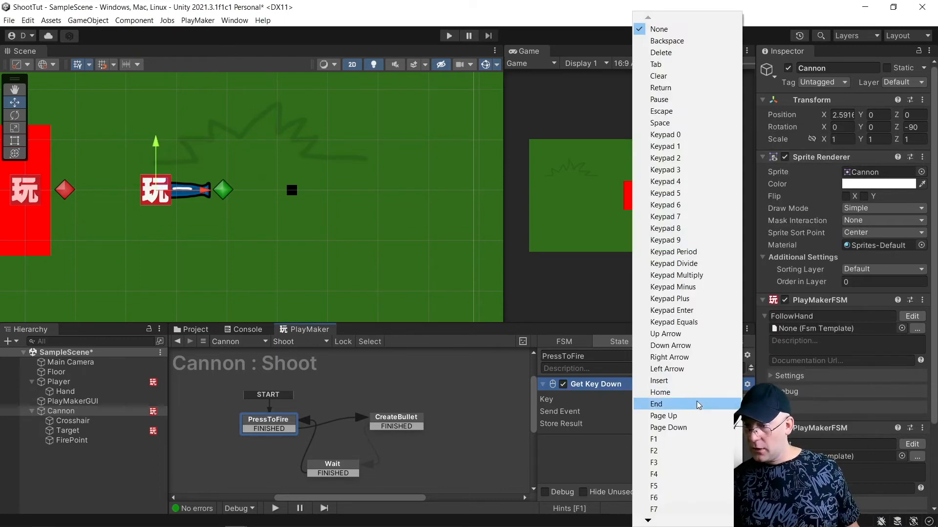
pyautogui.click(666, 123)
pyautogui.click(649, 425)
pyautogui.click(654, 412)
pyautogui.click(655, 436)
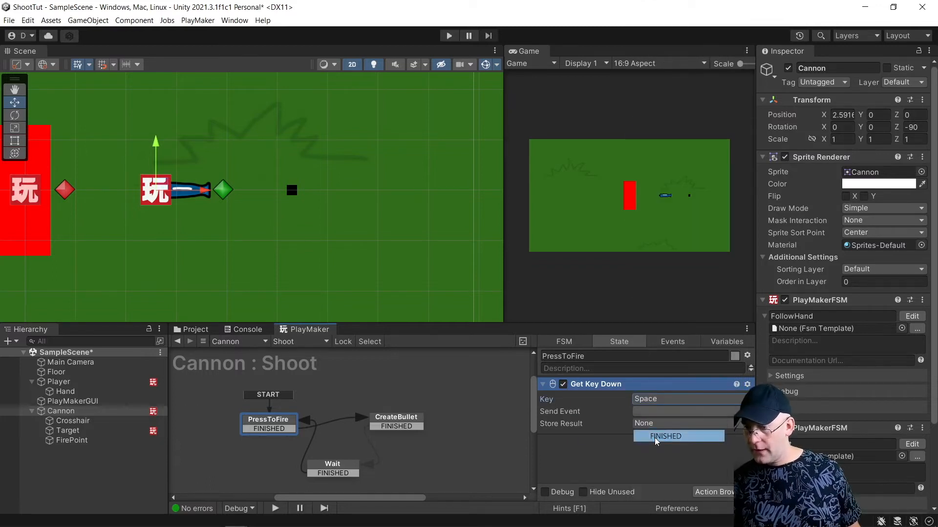
# Step: Add Create Object and Next Frame Event actions to the CreateBullet state
pyautogui.click(396, 421)
pyautogui.click(711, 491)
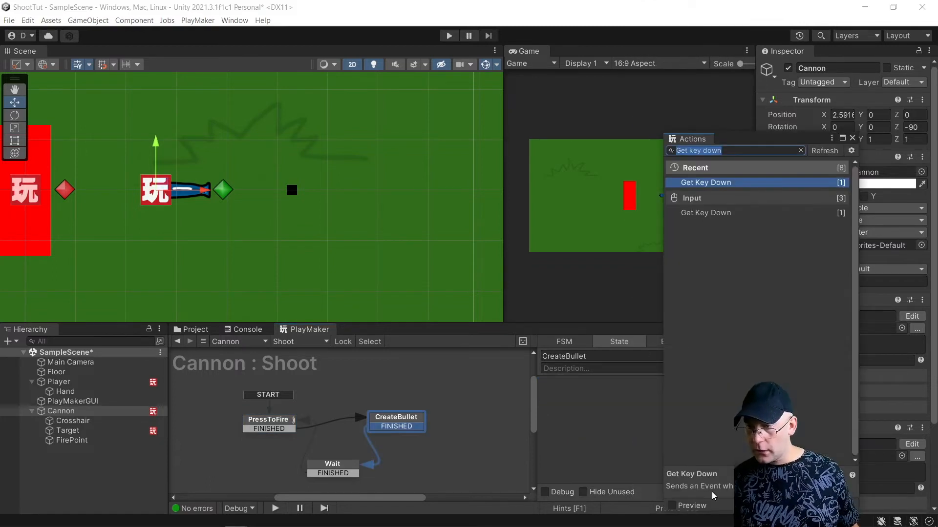
pyautogui.write('create object')
pyautogui.press('Return')
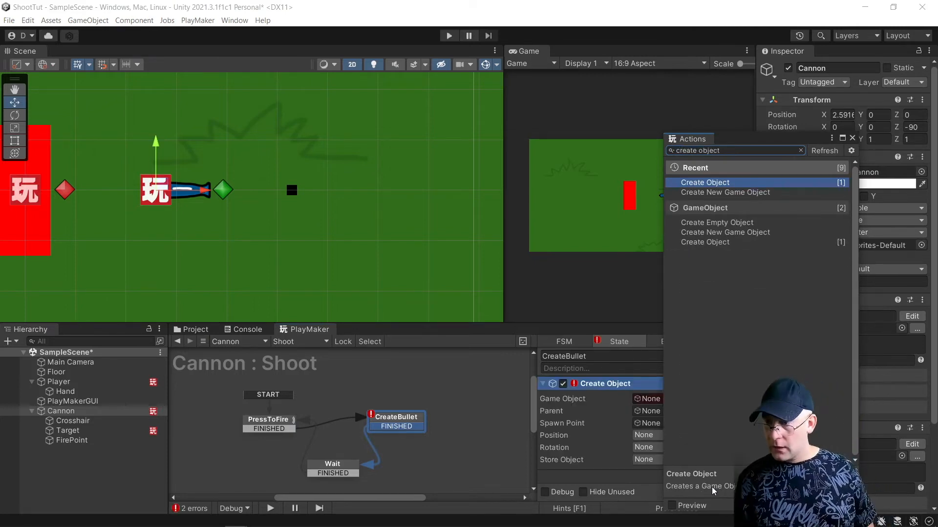
pyautogui.click(746, 147)
pyautogui.write('Next')
pyautogui.press('Return')
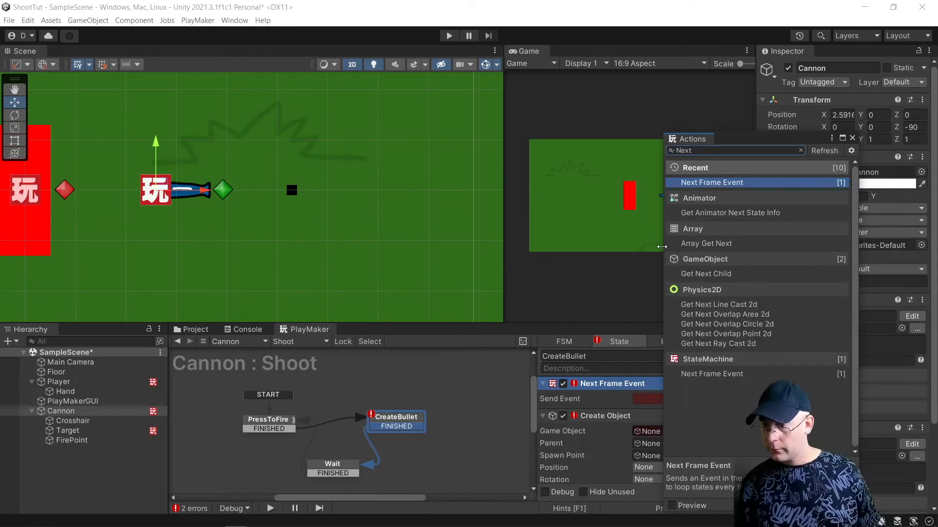
# Step: Add a Wait action to the Wait state of the cannon's Shoot FSM
pyautogui.click(338, 466)
pyautogui.moveTo(736, 151); pyautogui.dragTo(360, 129)
pyautogui.write('Wai')
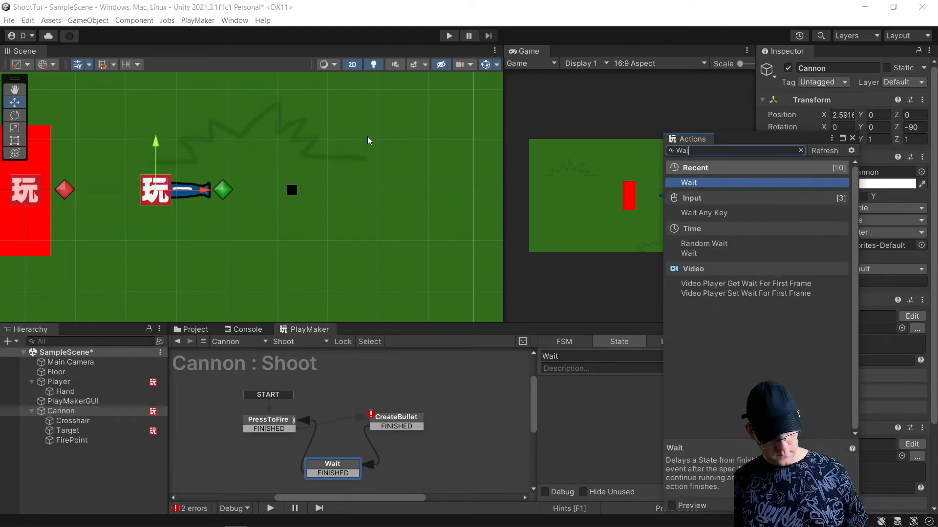
pyautogui.press('Return')
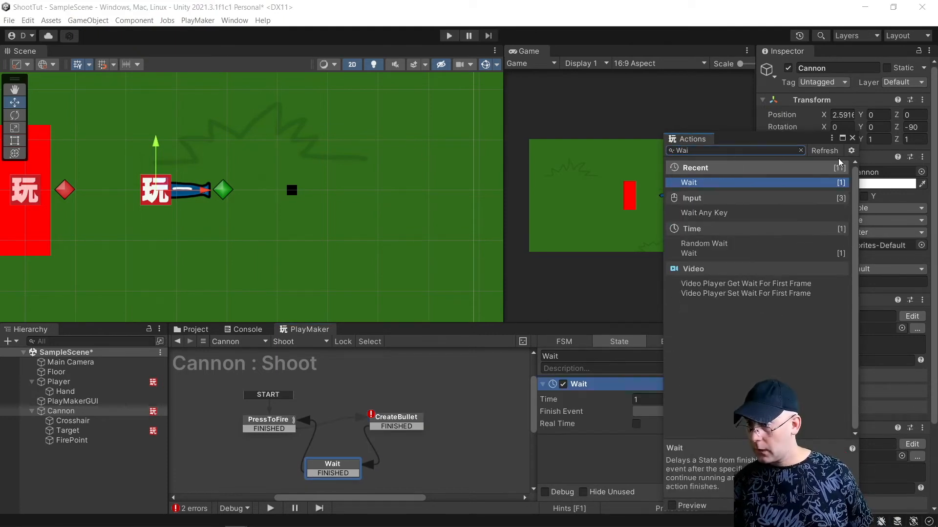
pyautogui.click(852, 138)
# Step: In CreateBullet, move Create Object above Next Frame Event and set its Game Object to CannonBall and Spawn Point to FirePoint
pyautogui.click(396, 423)
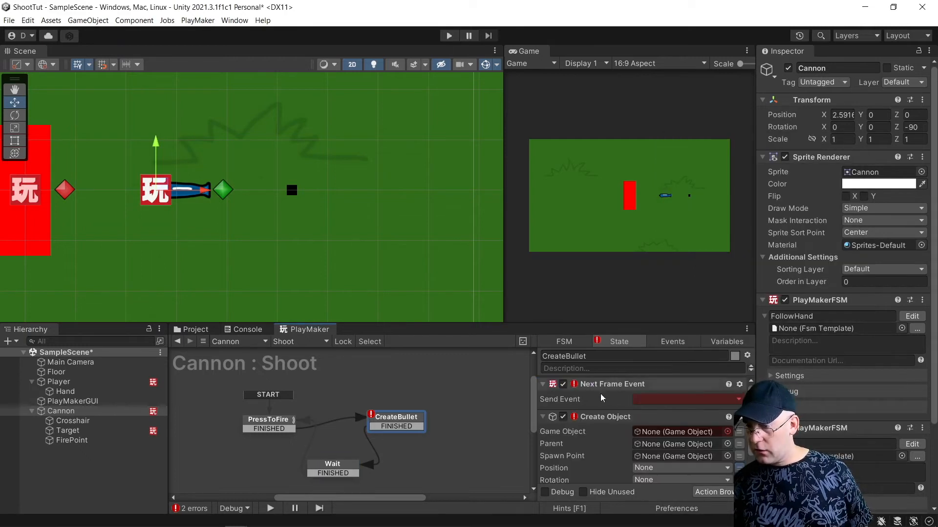
pyautogui.moveTo(617, 415); pyautogui.dragTo(617, 382)
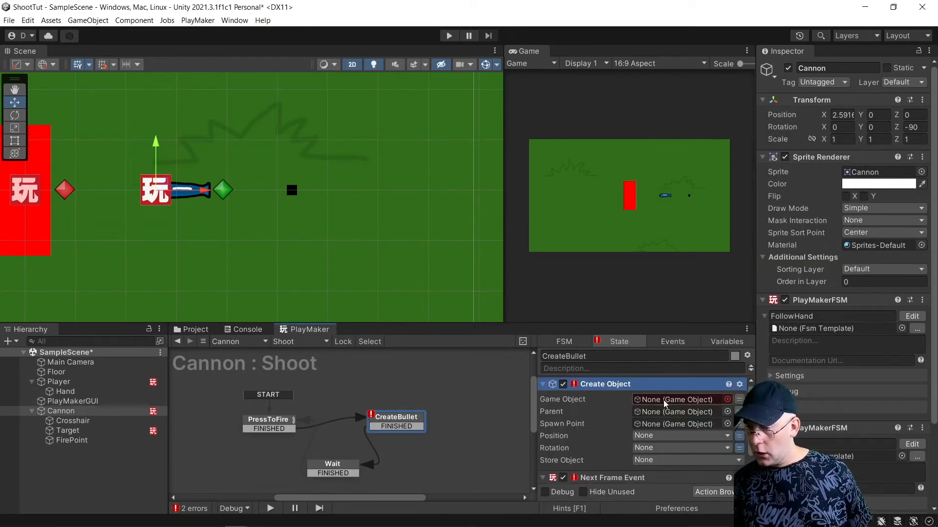
pyautogui.click(727, 400)
pyautogui.click(519, 205)
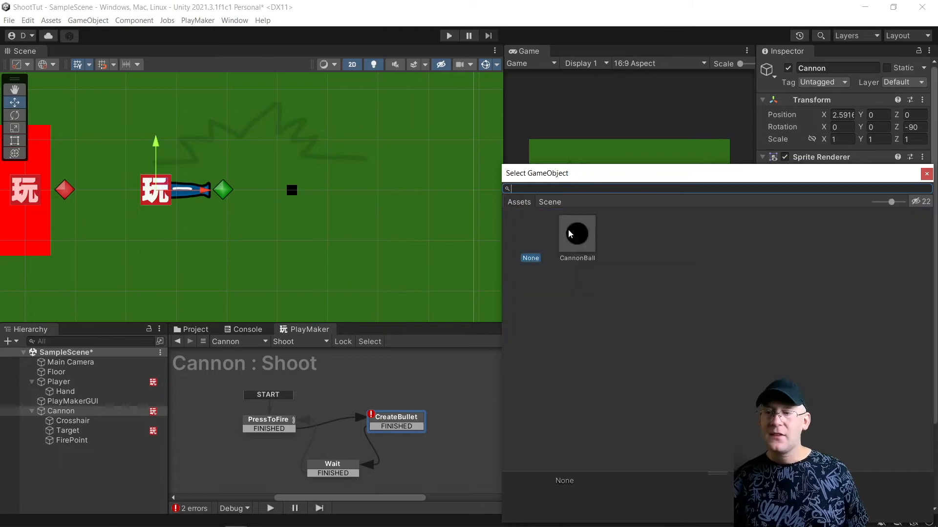
pyautogui.doubleClick(579, 245)
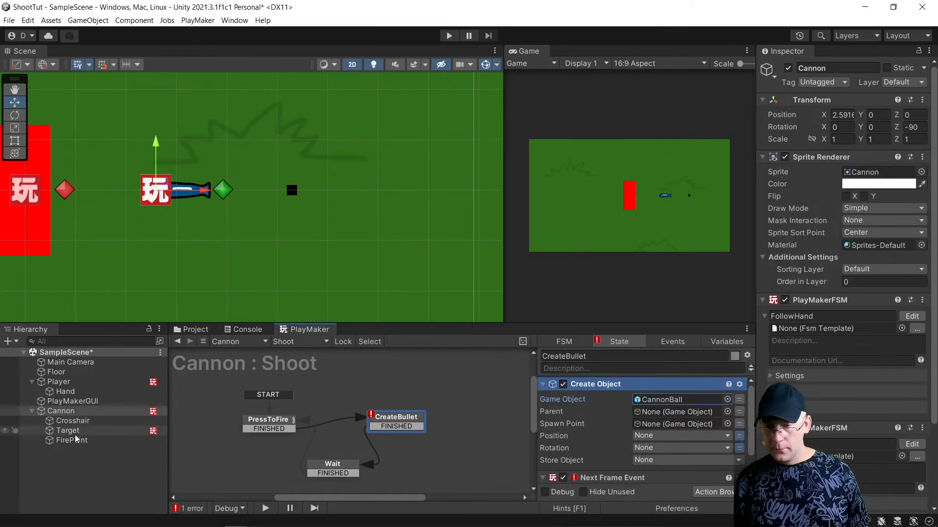
pyautogui.moveTo(74, 444); pyautogui.dragTo(670, 426)
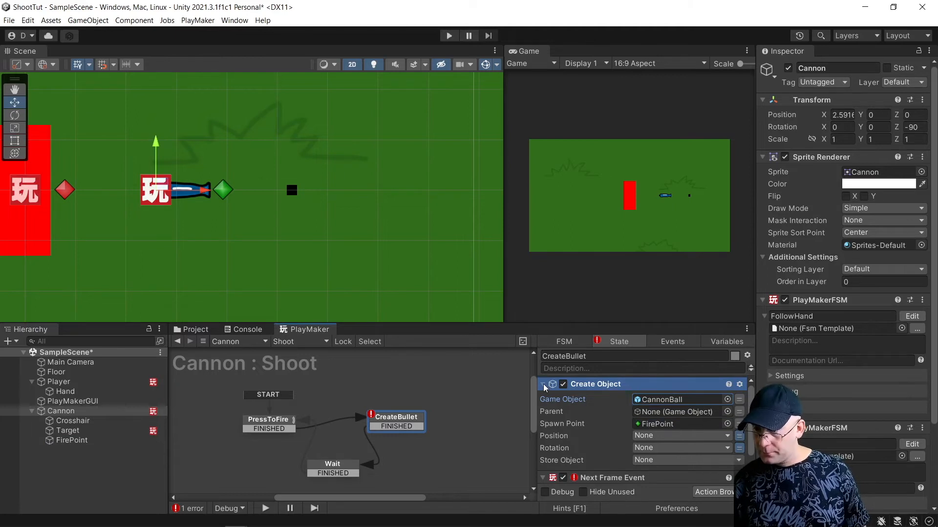
# Step: Set the CreateBullet state's Next Frame Event to send FINISHED
pyautogui.click(543, 384)
pyautogui.click(654, 413)
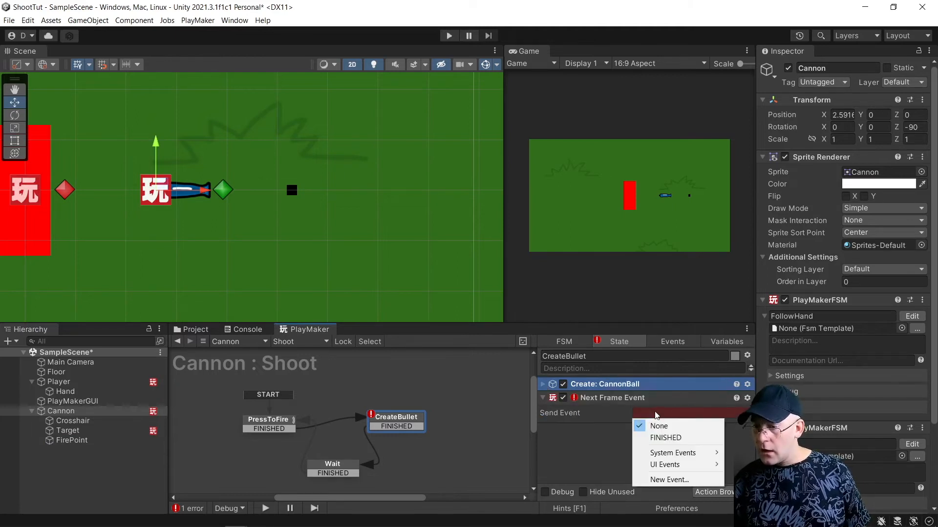
pyautogui.click(660, 438)
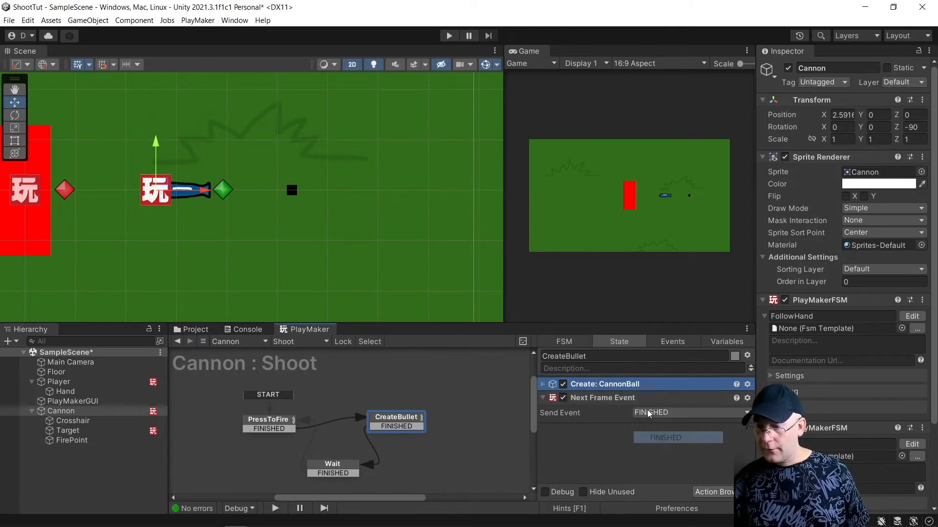
pyautogui.click(542, 398)
# Step: Set the Wait action's Time to 0.5 and its Finish Event to FINISHED, with Real Time enabled
pyautogui.moveTo(330, 462); pyautogui.dragTo(335, 465)
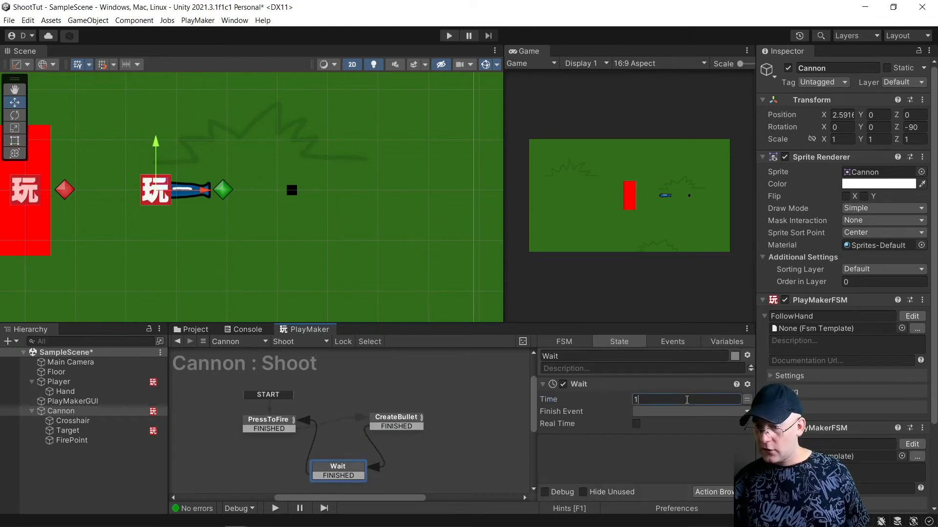
pyautogui.click(687, 400)
pyautogui.write('0.5')
pyautogui.click(672, 419)
pyautogui.click(674, 437)
pyautogui.click(636, 424)
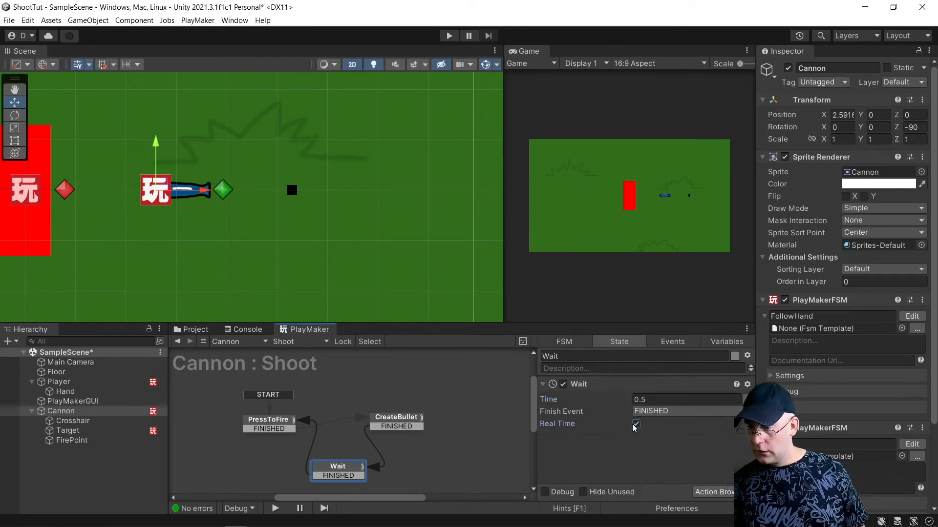
# Step: Play-test the game by moving the player up and down and firing the cannon, with the whole floor in the Scene view
pyautogui.click(448, 37)
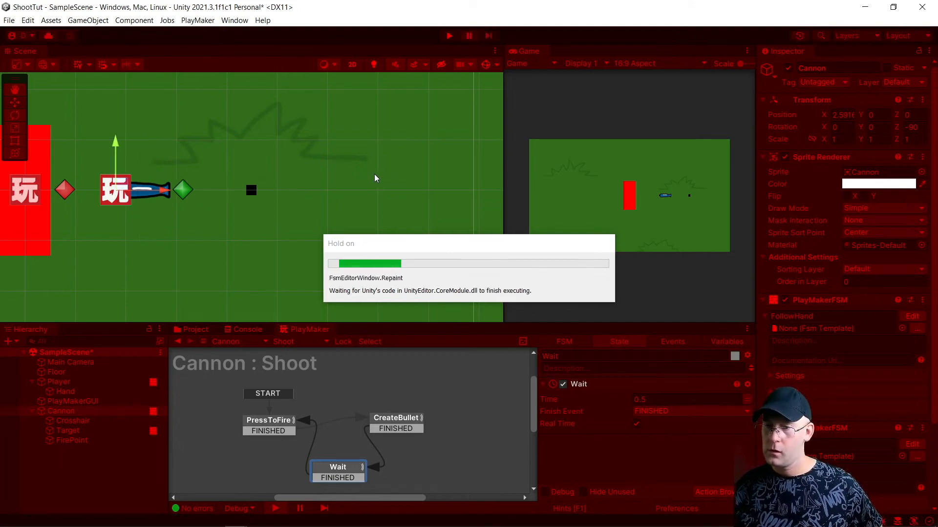
pyautogui.scroll(-10, 398, 228)
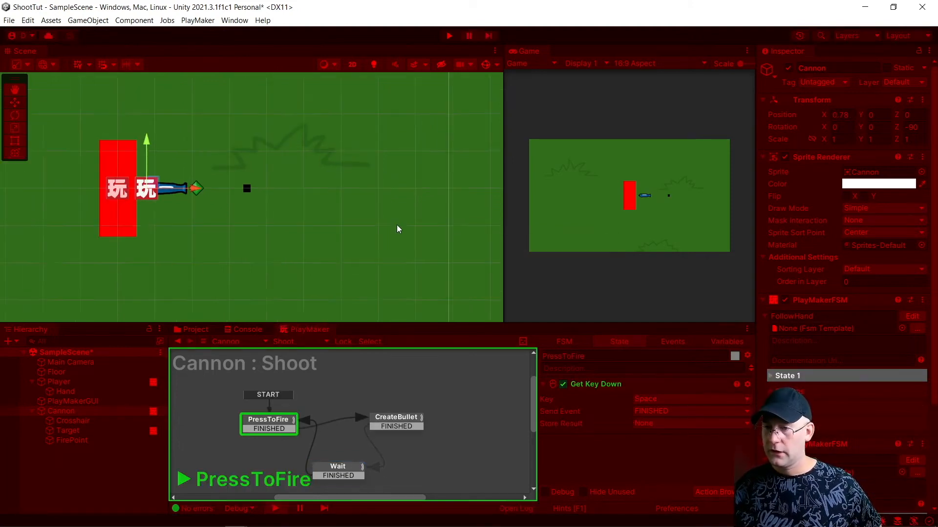
pyautogui.scroll(-1, 453, 207)
pyautogui.moveTo(452, 206); pyautogui.dragTo(315, 205, button='middle')
pyautogui.press('space')
pyautogui.click(382, 191)
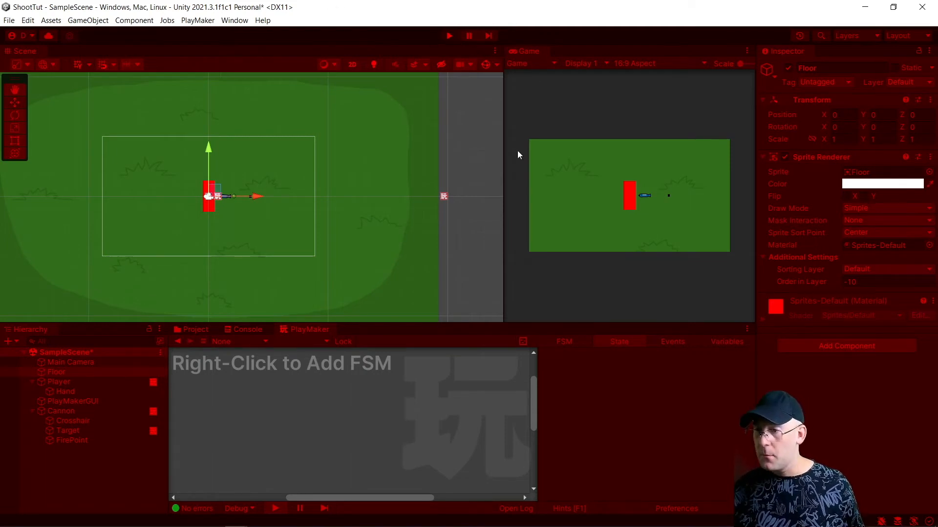
pyautogui.press('w')
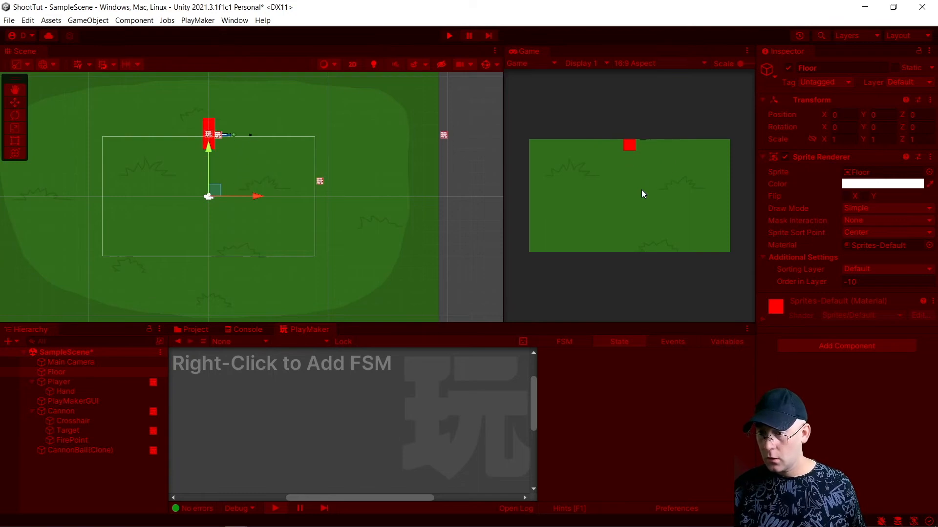
pyautogui.press('s')
pyautogui.press('w')
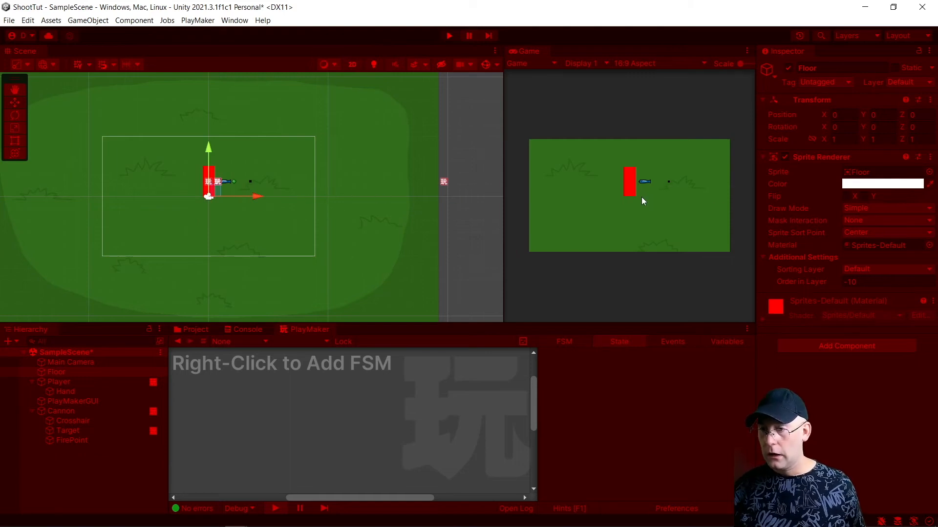
pyautogui.click(449, 36)
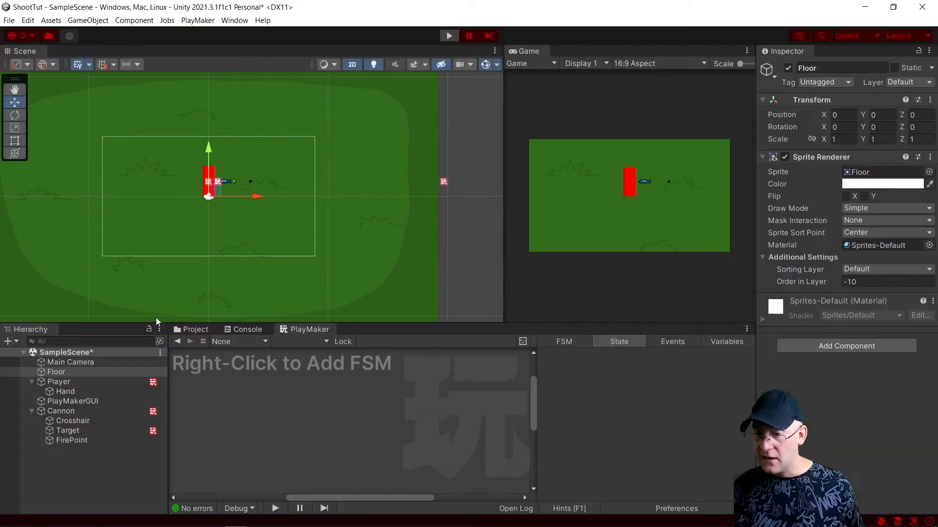
# Step: Open the CannonBall prefab's FireBullet FSM and set the Movement state's easing Time to 0.5
pyautogui.click(191, 329)
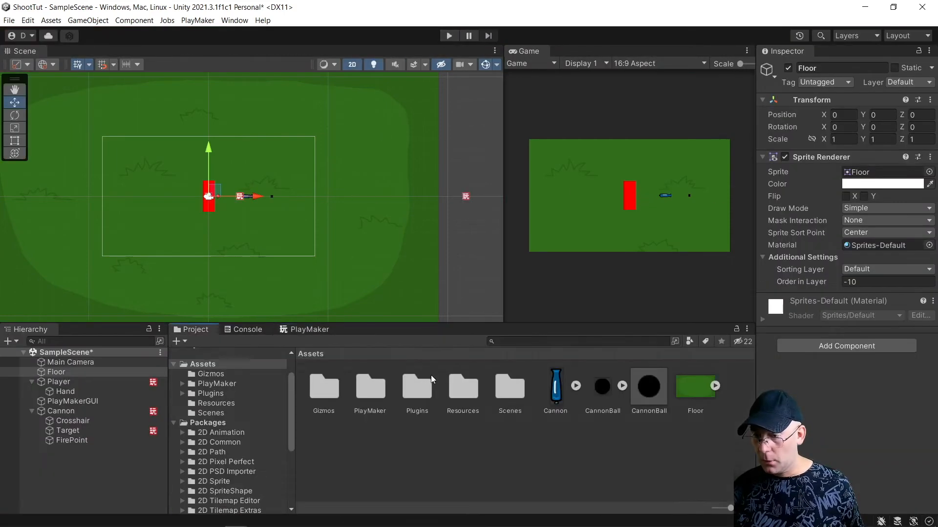
pyautogui.click(645, 391)
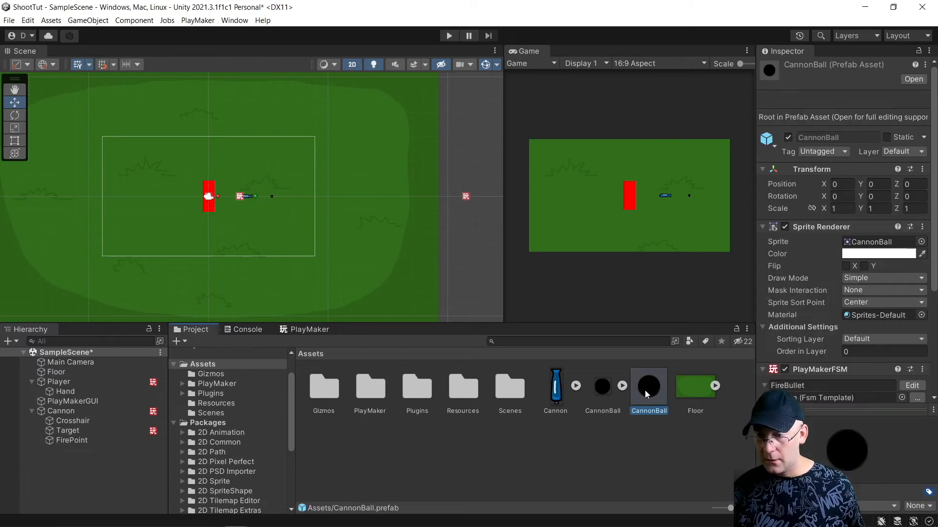
pyautogui.click(247, 329)
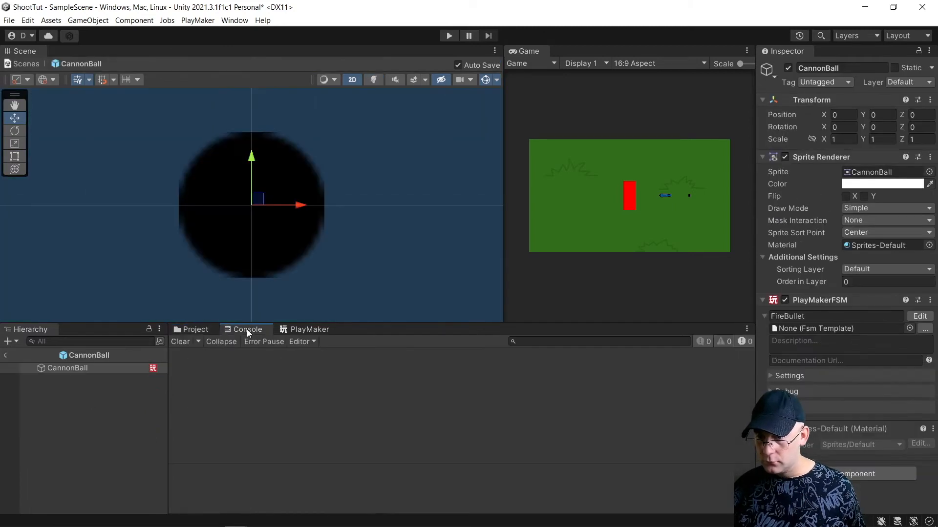
pyautogui.click(293, 329)
pyautogui.scroll(-3, 652, 453)
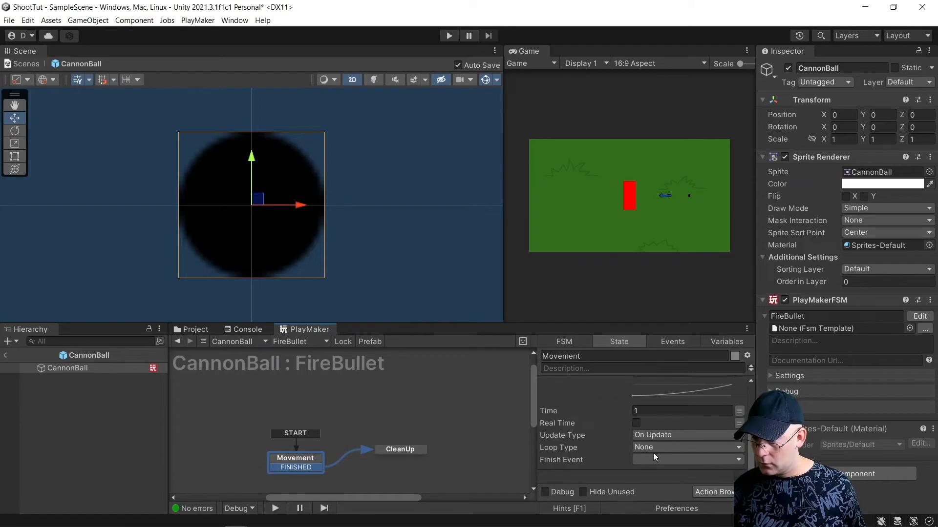
pyautogui.click(656, 412)
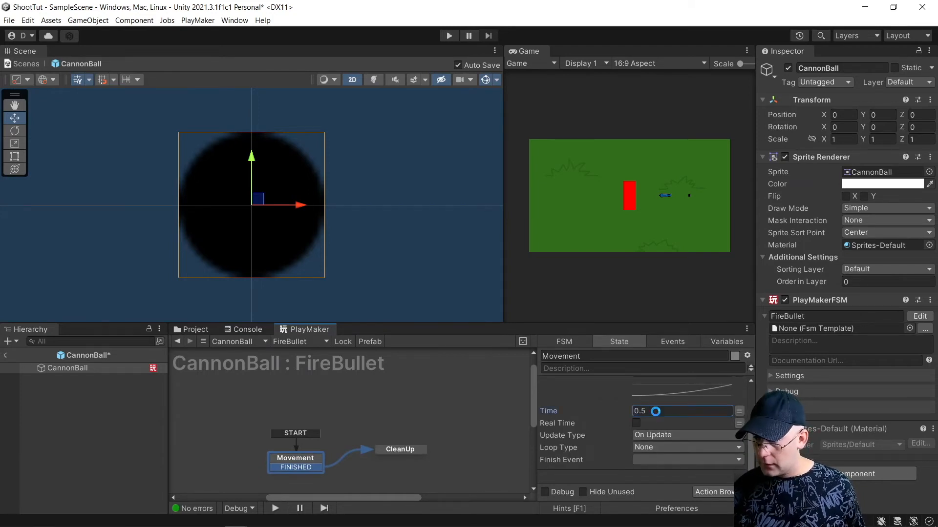
# Step: Set the Movement state's Ease Type to Linear, enable Real Time, and return from the prefab to the scene
pyautogui.scroll(2, 693, 406)
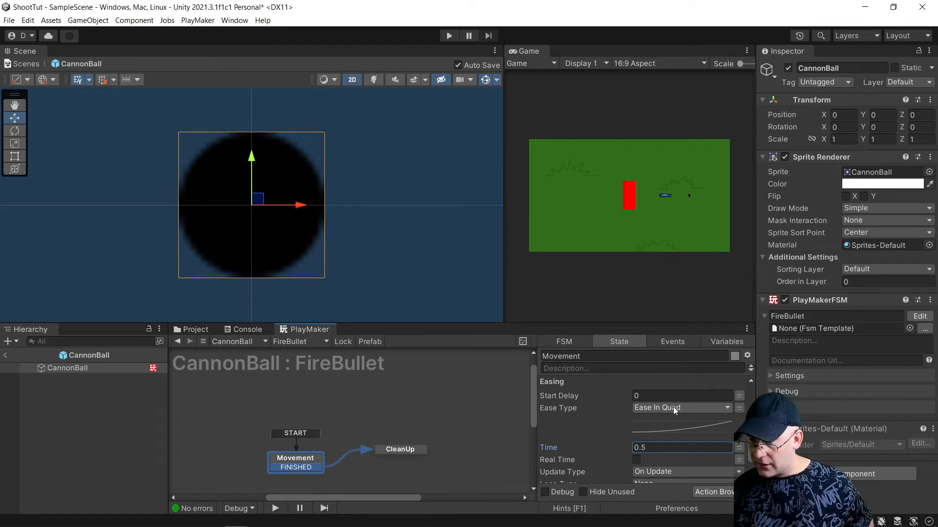
pyautogui.click(675, 410)
pyautogui.click(669, 268)
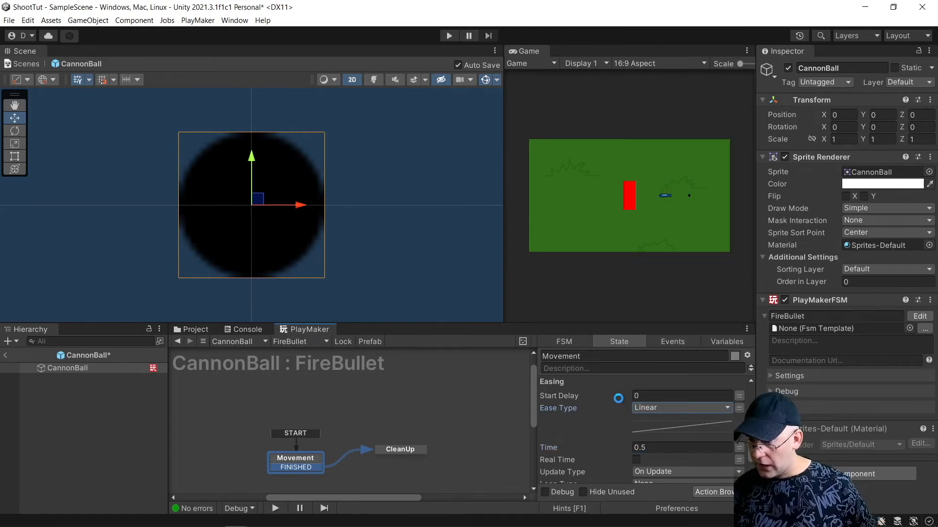
pyautogui.scroll(-2, 585, 411)
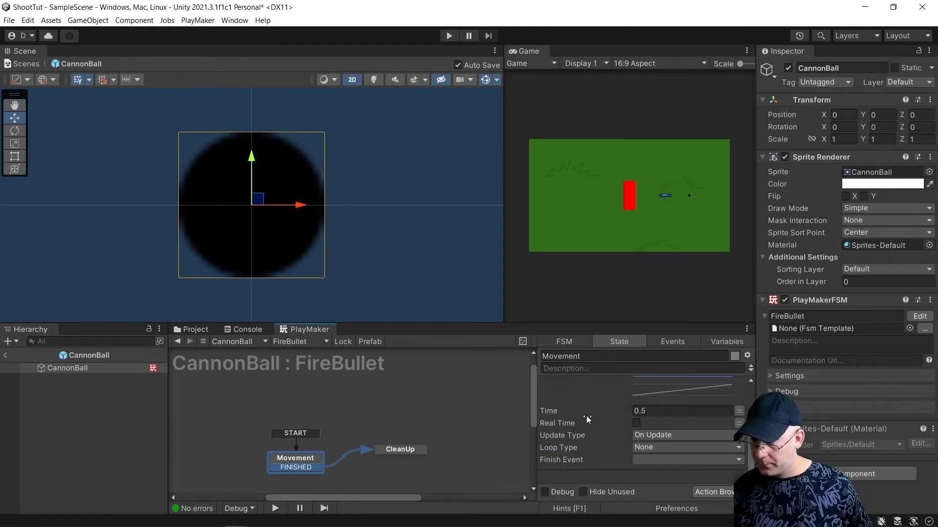
pyautogui.click(635, 423)
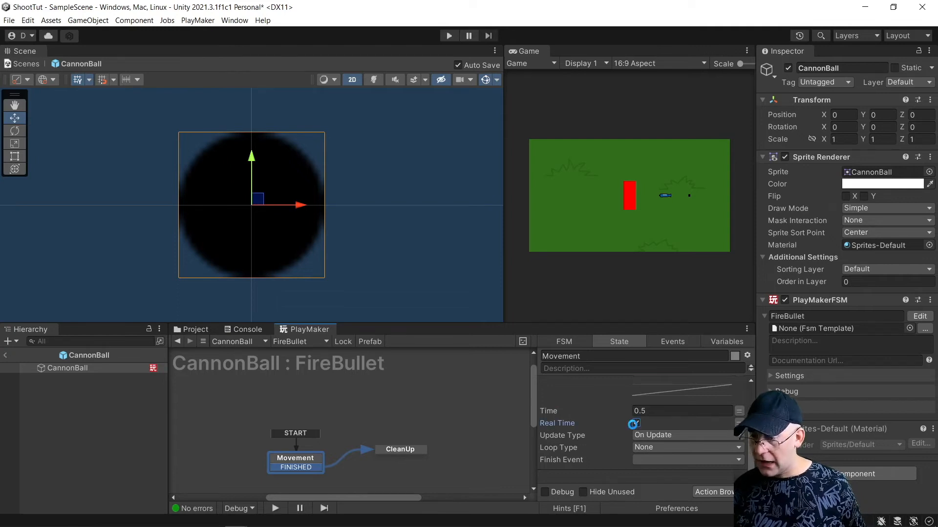
pyautogui.click(5, 353)
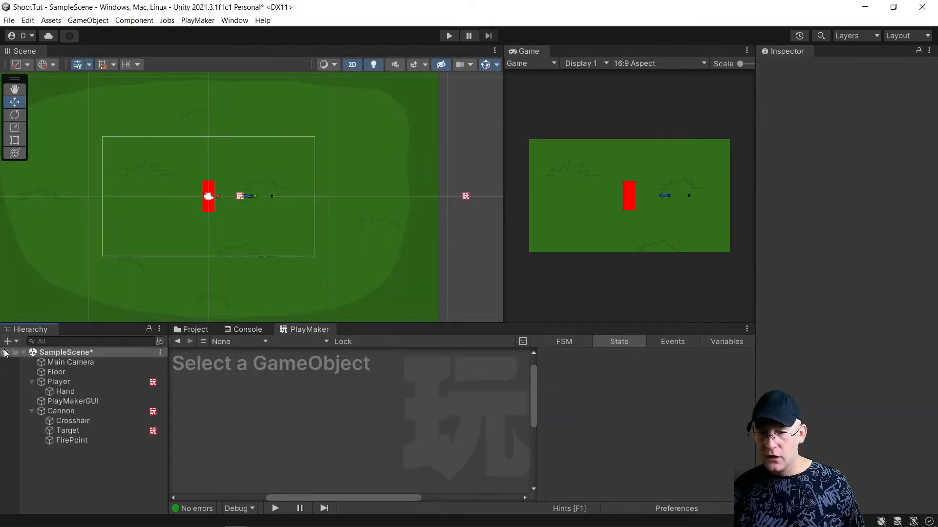
# Step: Play-test the game again to check the cannonball's changed movement
pyautogui.click(448, 35)
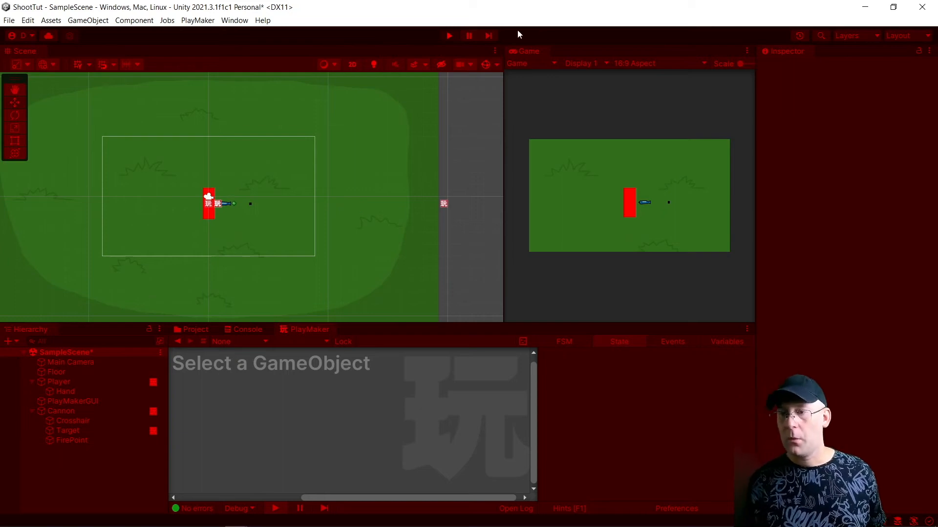
pyautogui.click(451, 37)
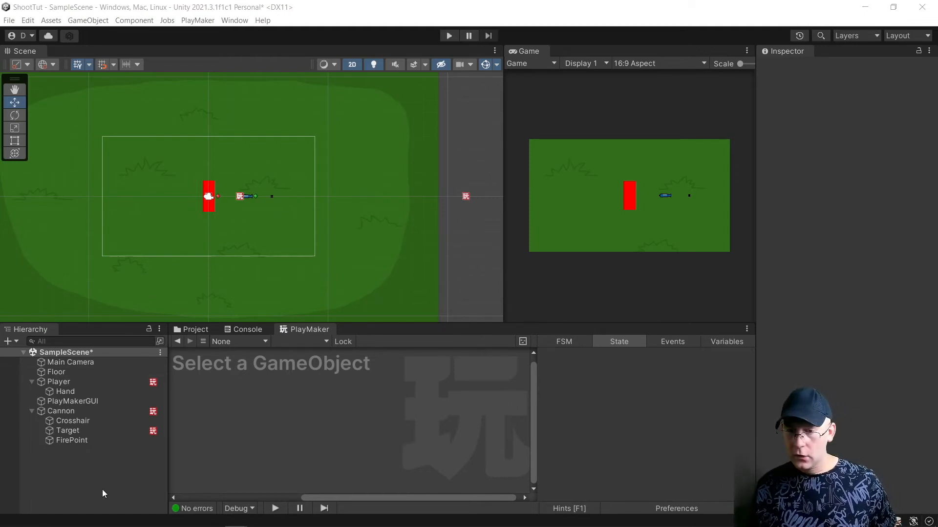
# Step: Create an empty game object named RotateTarget at the root of the scene
pyautogui.rightClick(77, 484)
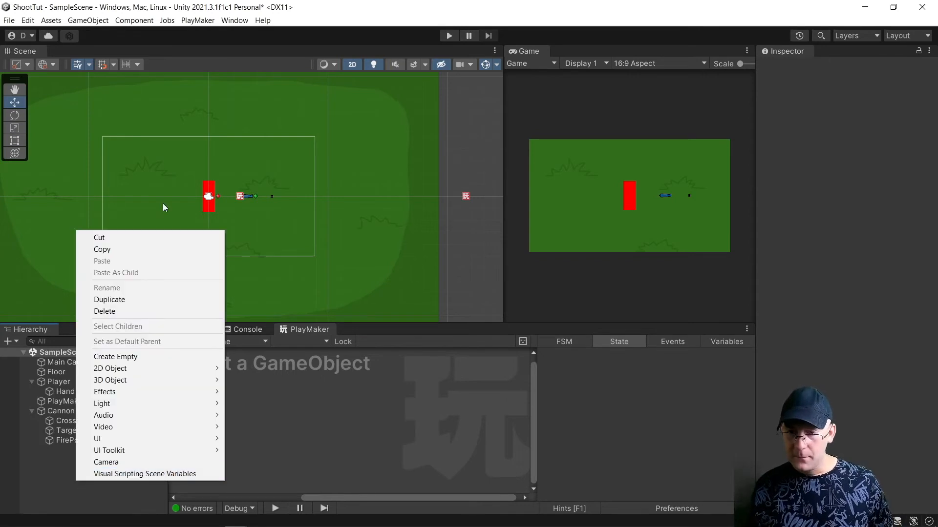
pyautogui.click(132, 357)
pyautogui.write('Rot')
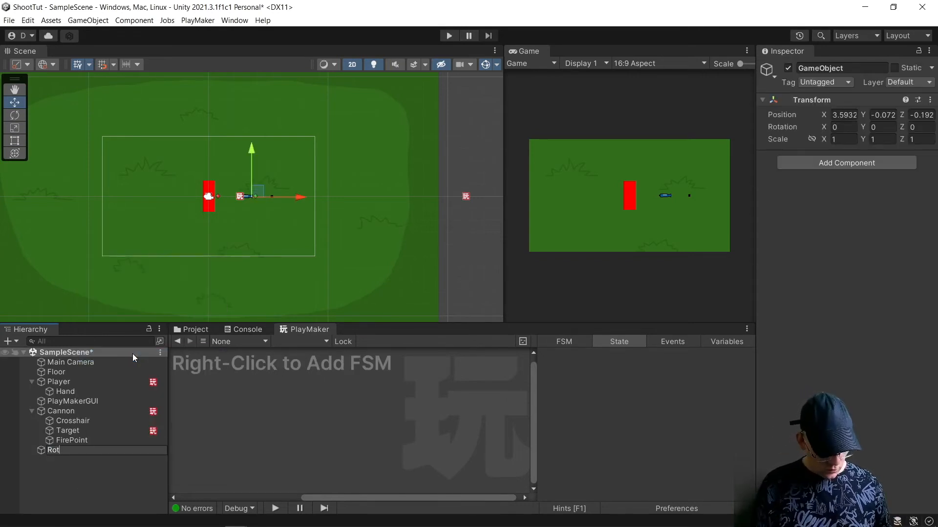
pyautogui.write('ateTarget')
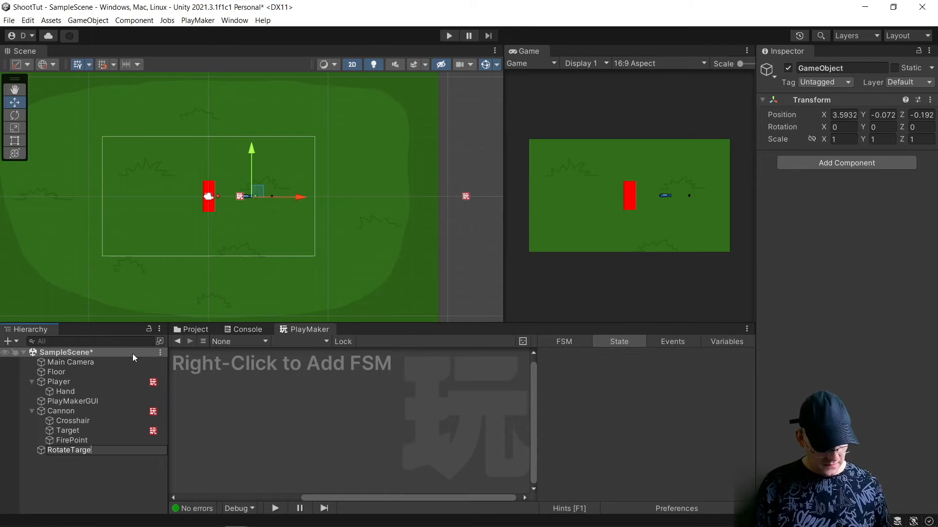
pyautogui.press('Return')
# Step: Move RotateTarget along X to about 5.79, beyond the crosshair, and give it the yellow label icon
pyautogui.moveTo(301, 195); pyautogui.dragTo(327, 194)
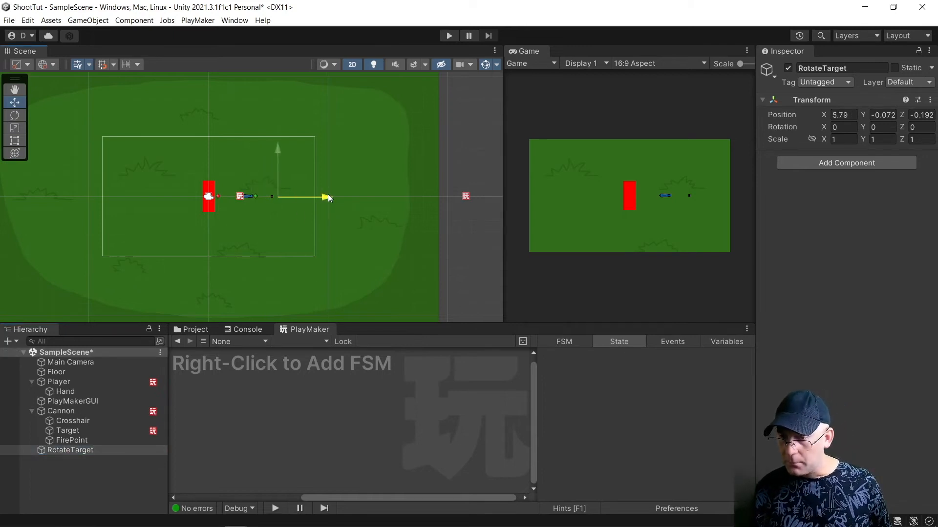
pyautogui.click(767, 72)
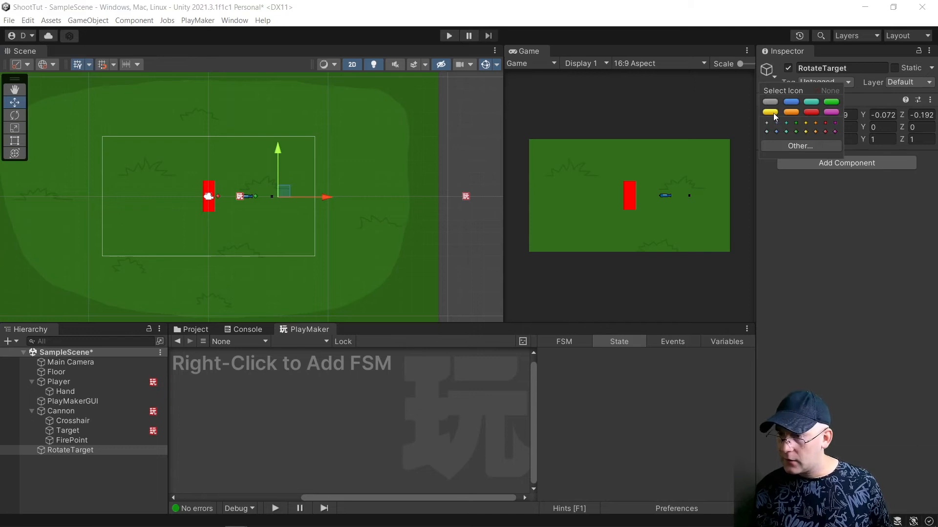
pyautogui.click(773, 112)
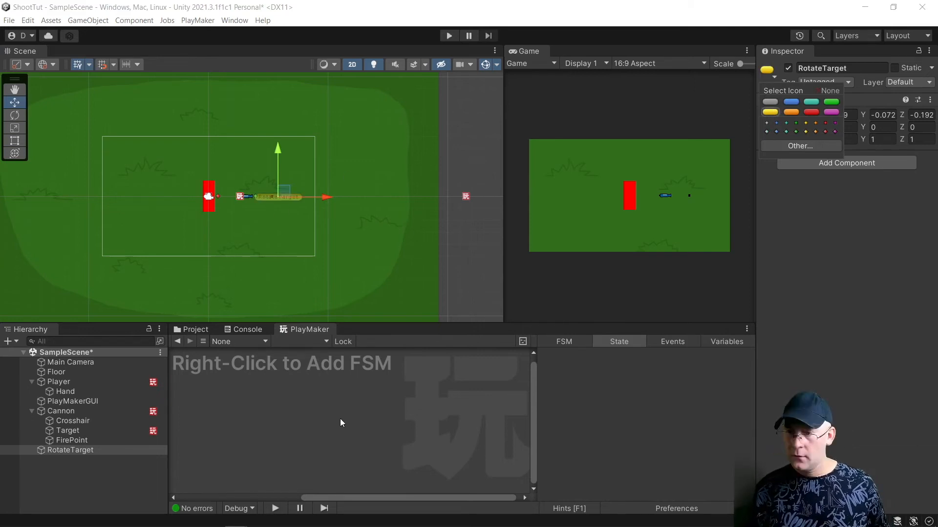
# Step: Add a PlayMaker FSM to the RotateTarget object and name it Movement
pyautogui.click(306, 409)
pyautogui.rightClick(313, 392)
pyautogui.click(321, 394)
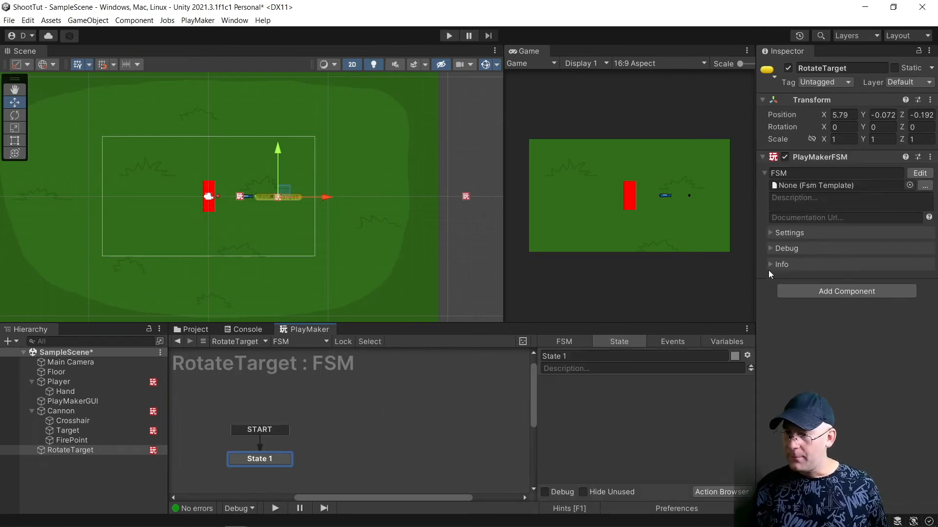
pyautogui.click(796, 172)
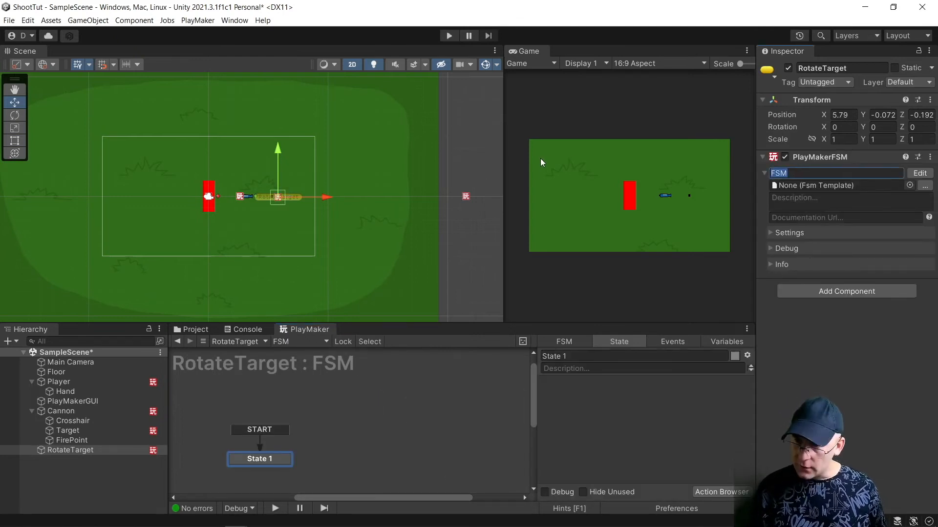
pyautogui.write('Movement')
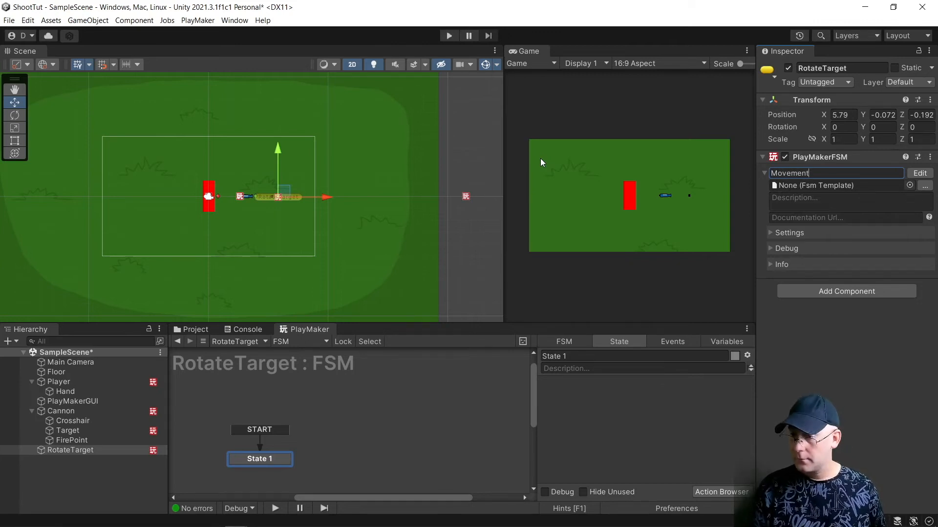
pyautogui.press('Return')
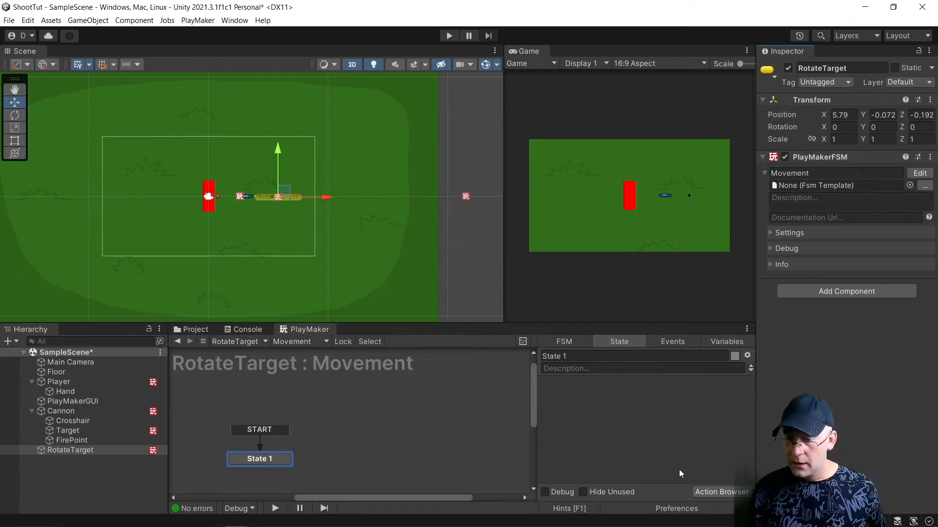
# Step: Add a Translate action and two Get Axis actions to State 1 of RotateTarget's Movement FSM
pyautogui.click(720, 492)
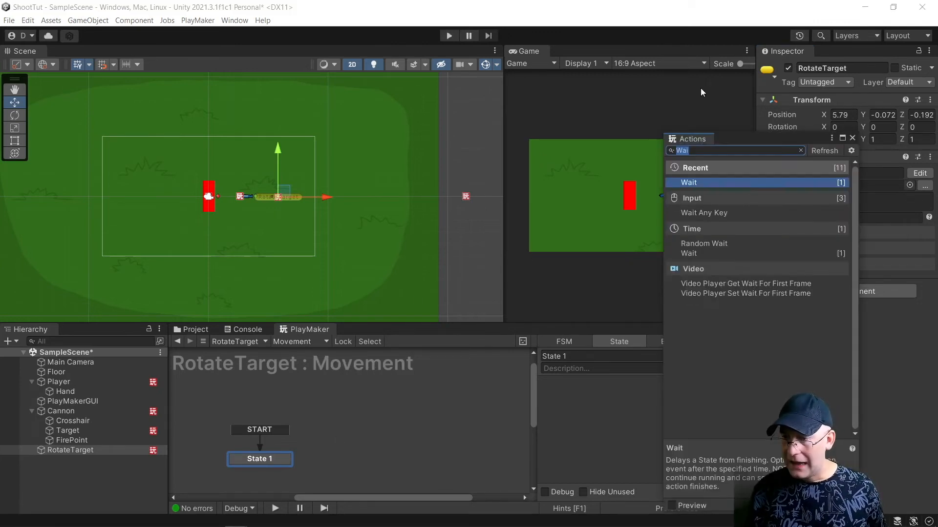
pyautogui.click(801, 151)
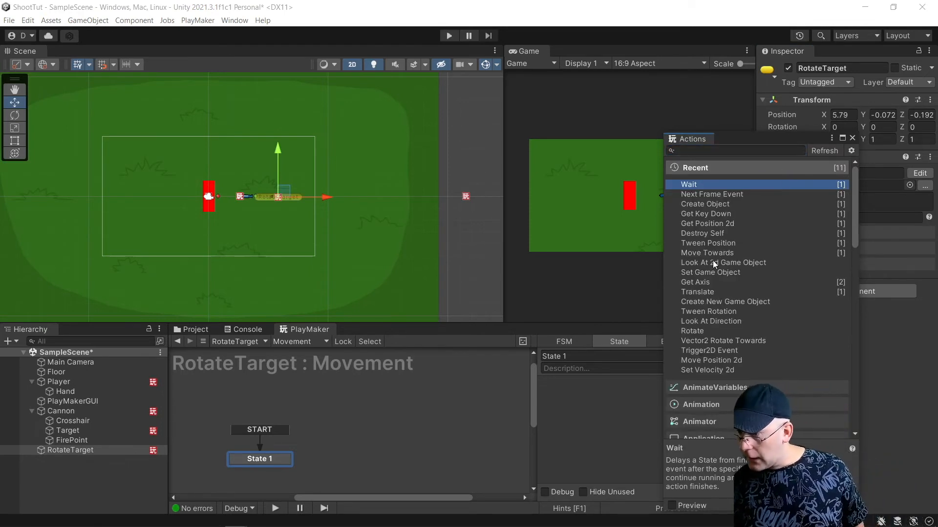
pyautogui.doubleClick(700, 292)
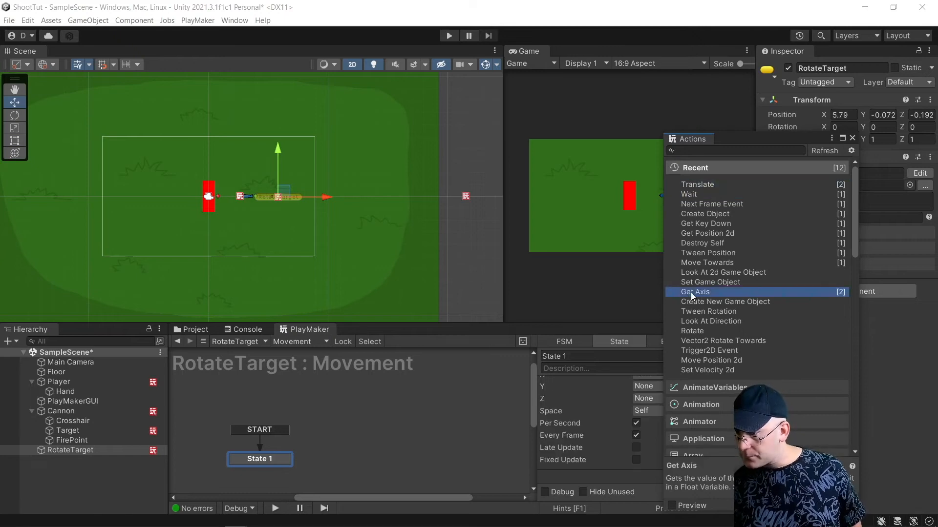
pyautogui.doubleClick(691, 292)
pyautogui.doubleClick(698, 184)
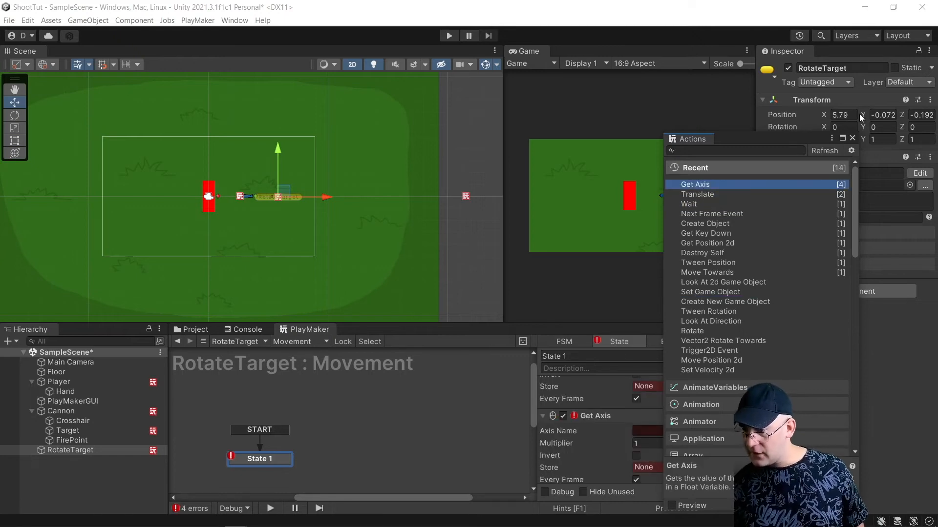
pyautogui.click(852, 139)
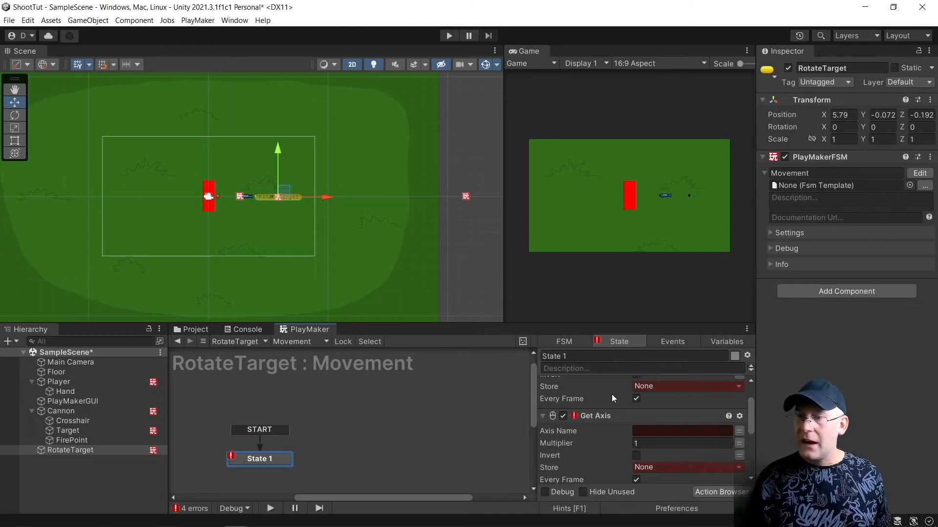
# Step: Set the first Get Axis action's Axis Name to Hori and its Multiplier to 10
pyautogui.scroll(2, 613, 395)
pyautogui.click(657, 399)
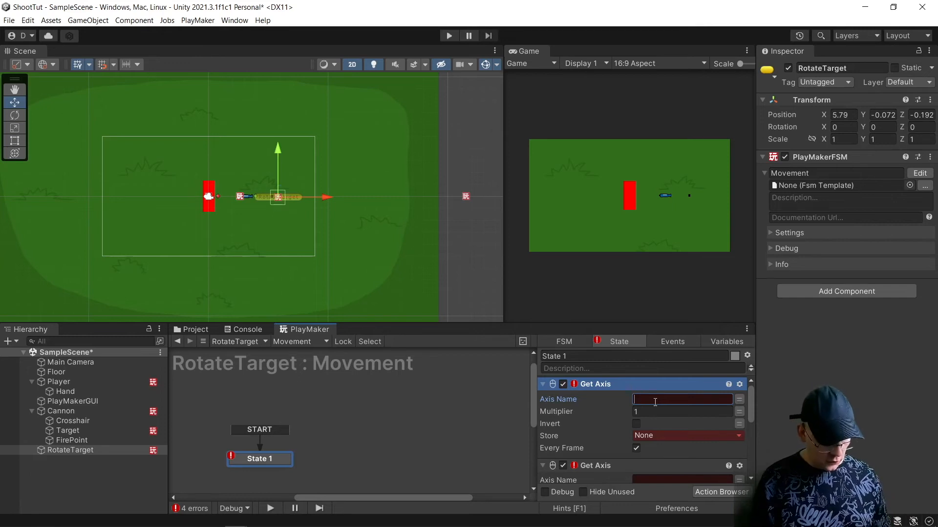
pyautogui.write('Hor')
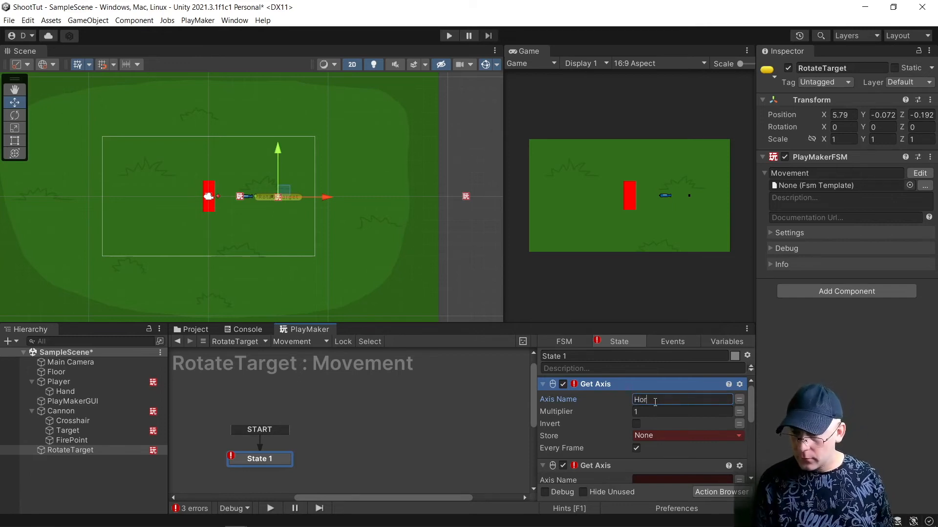
pyautogui.write('i')
pyautogui.press('Tab')
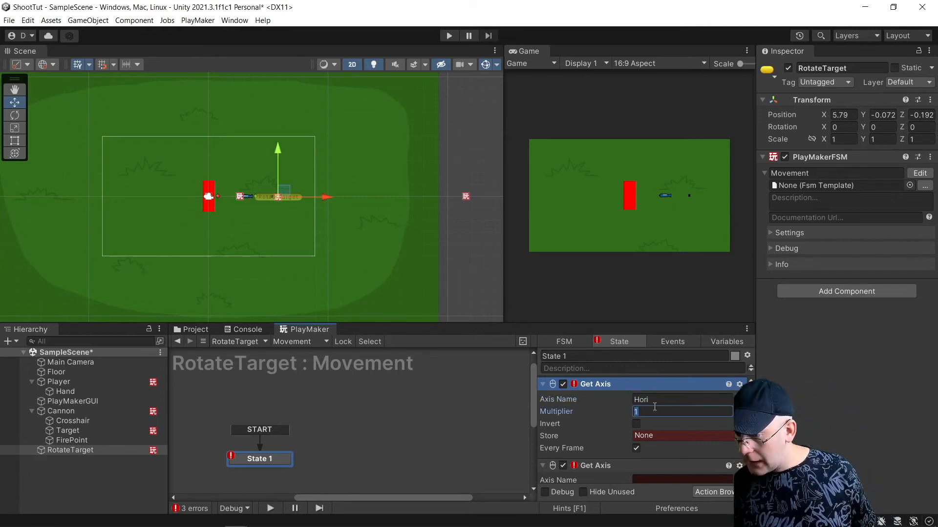
pyautogui.write('10')
pyautogui.click(664, 436)
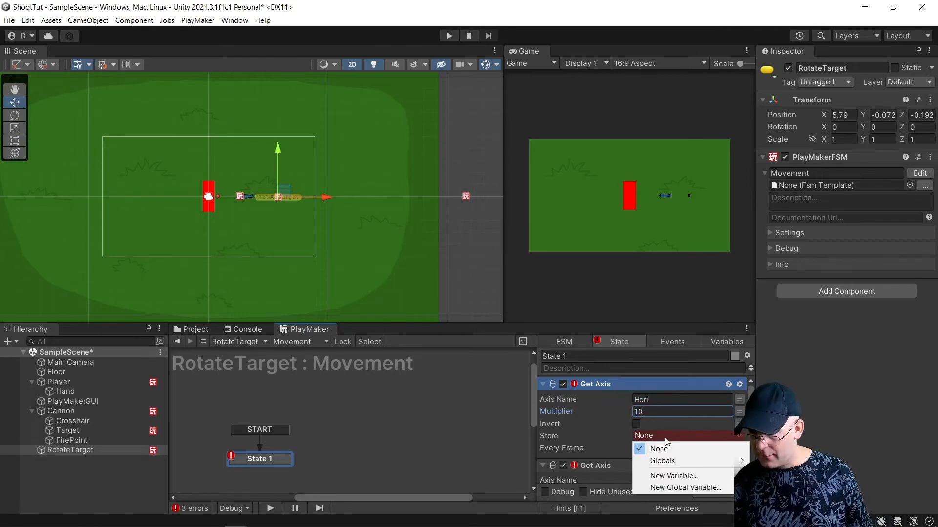
pyautogui.click(666, 488)
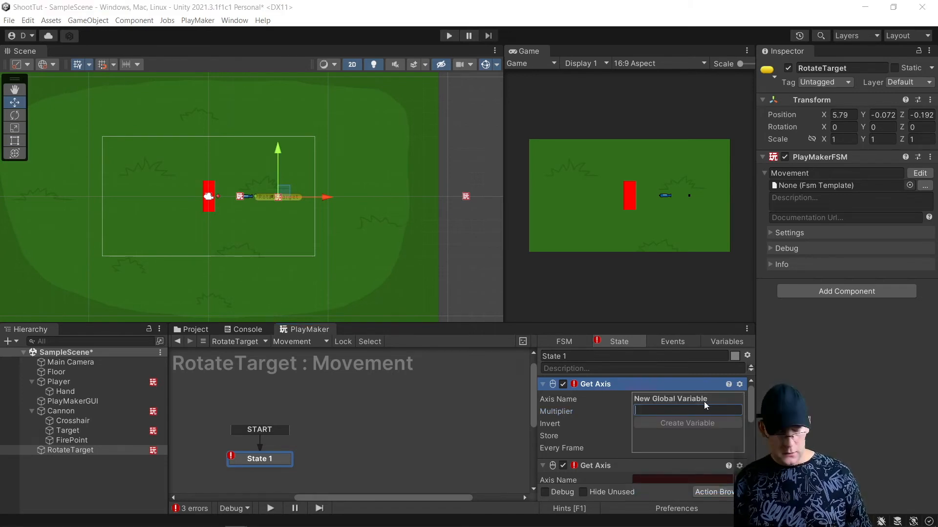
pyautogui.write('Hori')
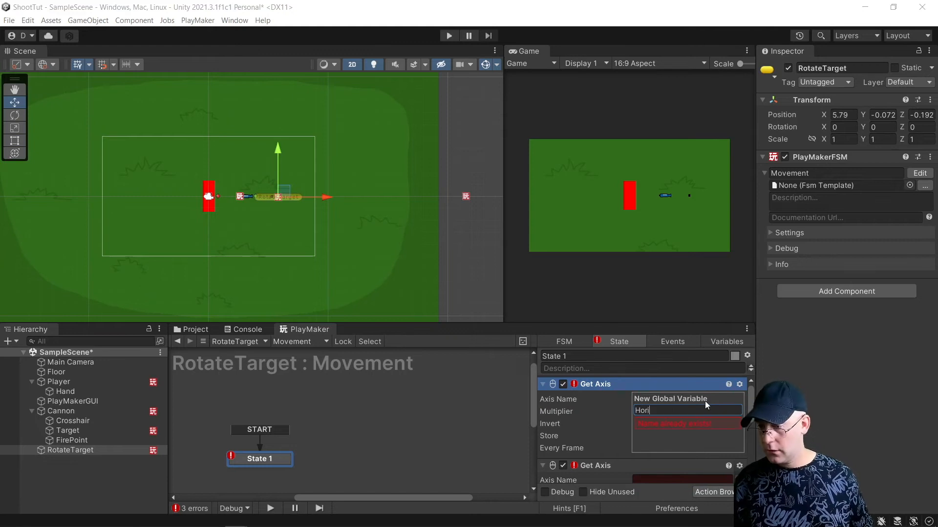
pyautogui.press('Escape')
# Step: Store the first Get Axis result in the existing global variable Hori
pyautogui.click(672, 432)
pyautogui.moveTo(674, 461)
pyautogui.click(739, 460)
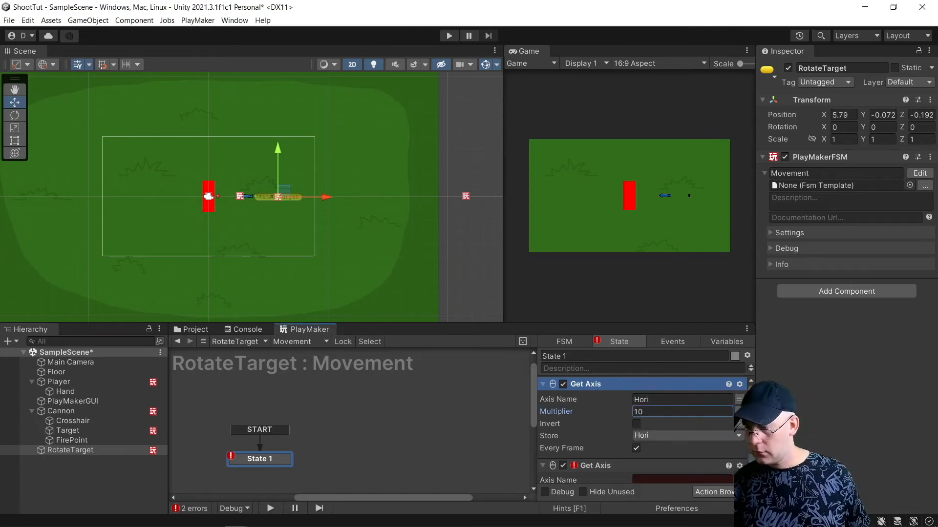
# Step: Set the second Get Axis action to axis Vert with Multiplier 10, storing its result in the global variable Vert
pyautogui.scroll(-2, 677, 392)
pyautogui.click(658, 443)
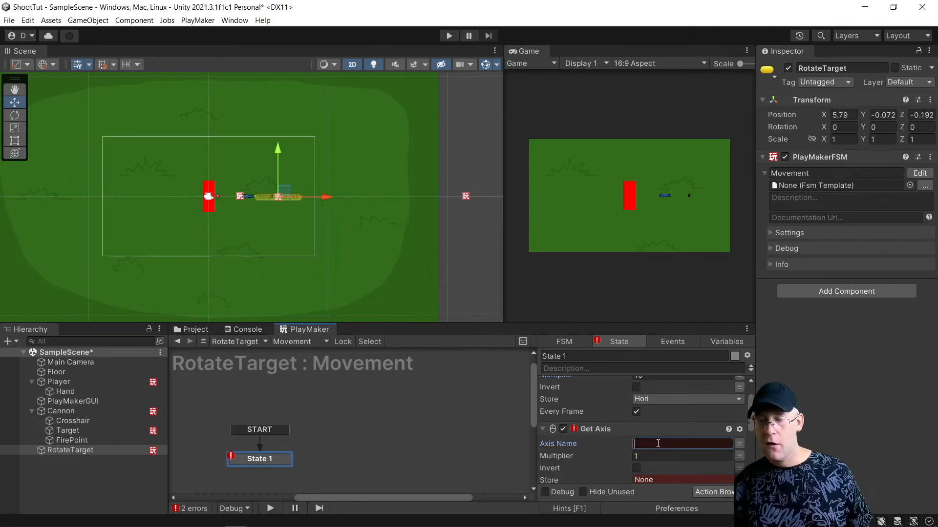
pyautogui.write('Vert')
pyautogui.click(652, 456)
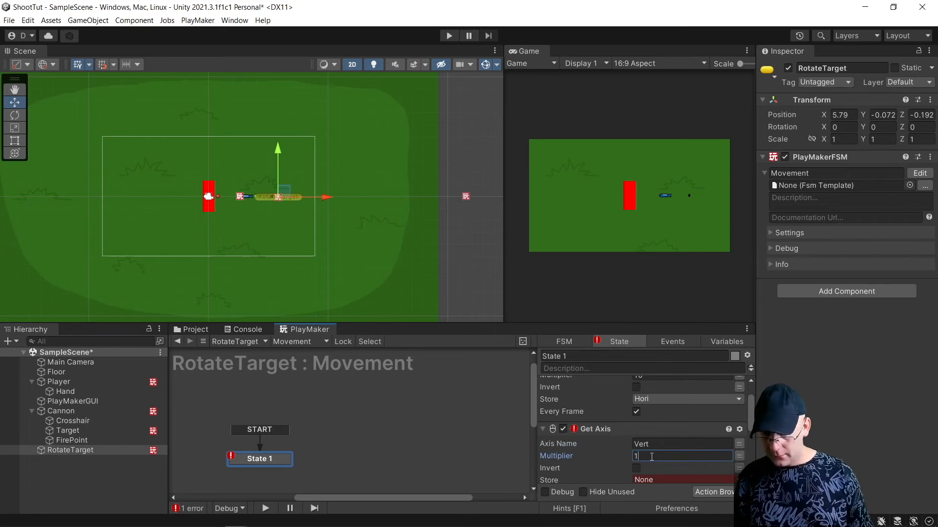
pyautogui.write('0')
pyautogui.scroll(-2, 657, 477)
pyautogui.click(658, 443)
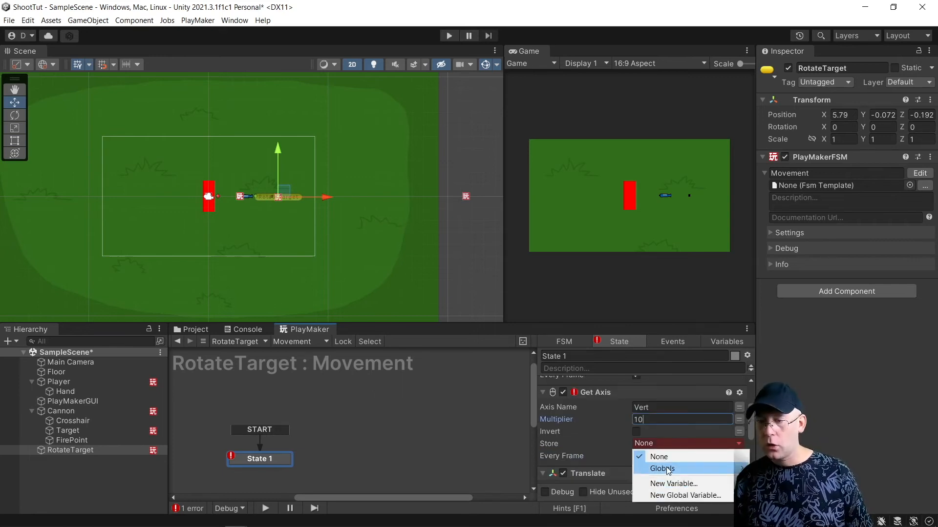
pyautogui.click(769, 480)
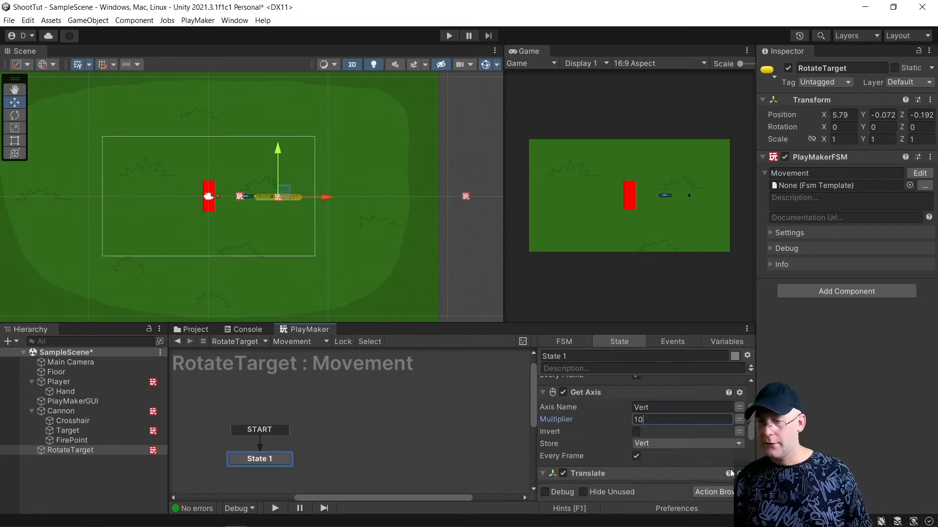
# Step: Set the Translate action's X to the global variable Hori and its Y to the global variable Vert
pyautogui.scroll(-3, 656, 442)
pyautogui.click(650, 440)
pyautogui.moveTo(665, 463)
pyautogui.click(769, 464)
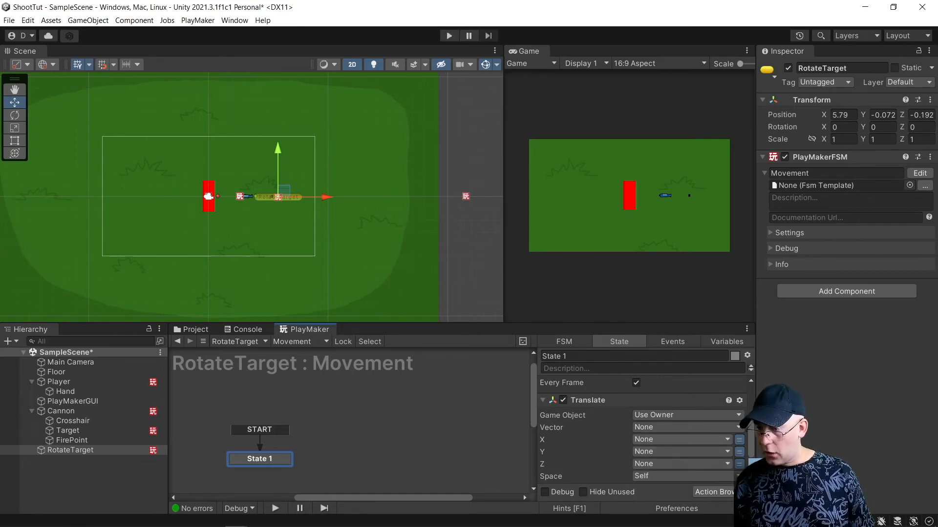
pyautogui.click(634, 452)
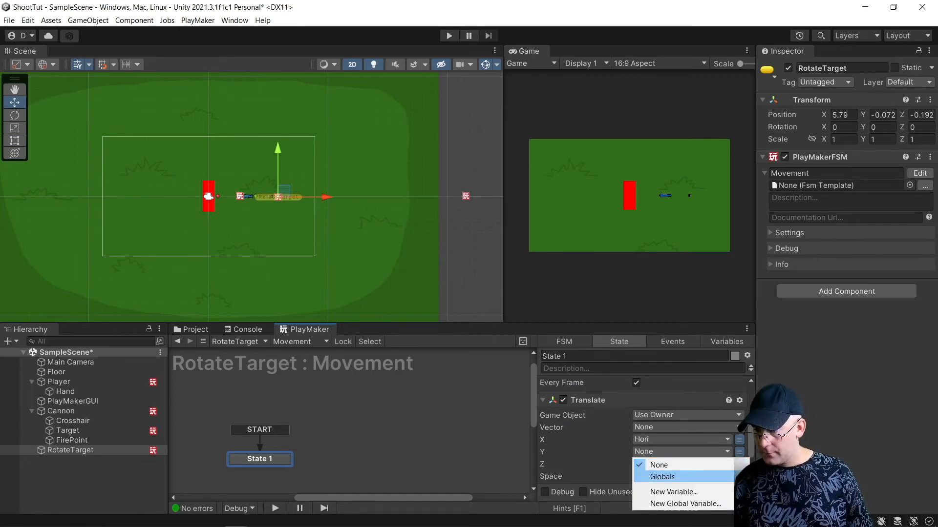
pyautogui.click(770, 488)
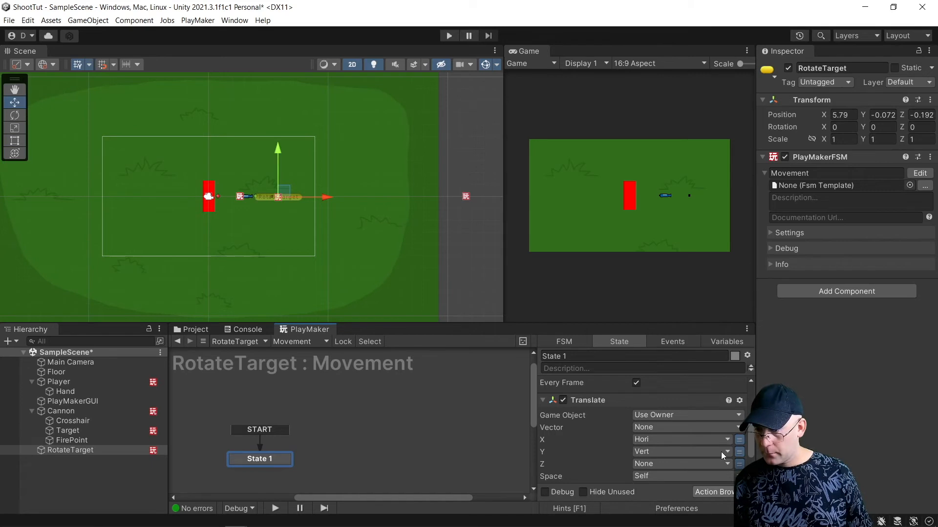
# Step: Play-test the game, moving RotateTarget up and down to check its vertical direction
pyautogui.click(450, 35)
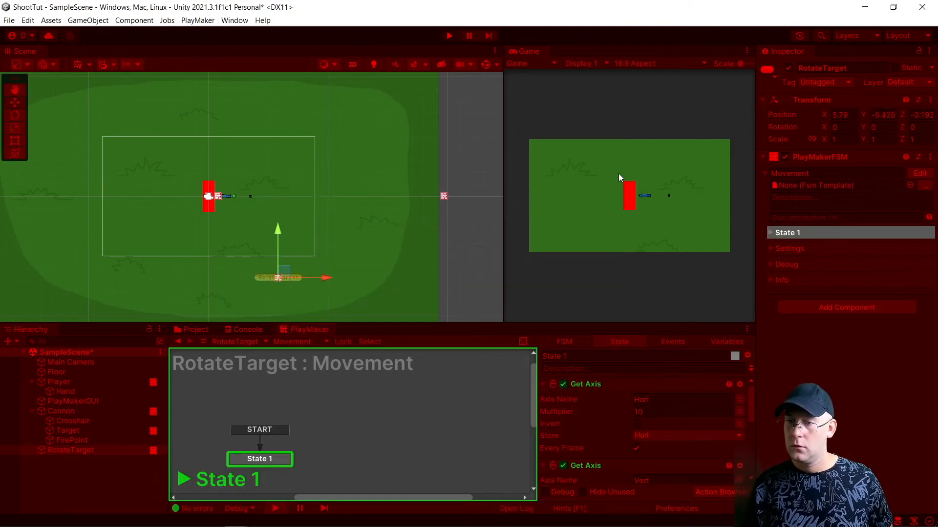
pyautogui.press('Up')
pyautogui.press('Down')
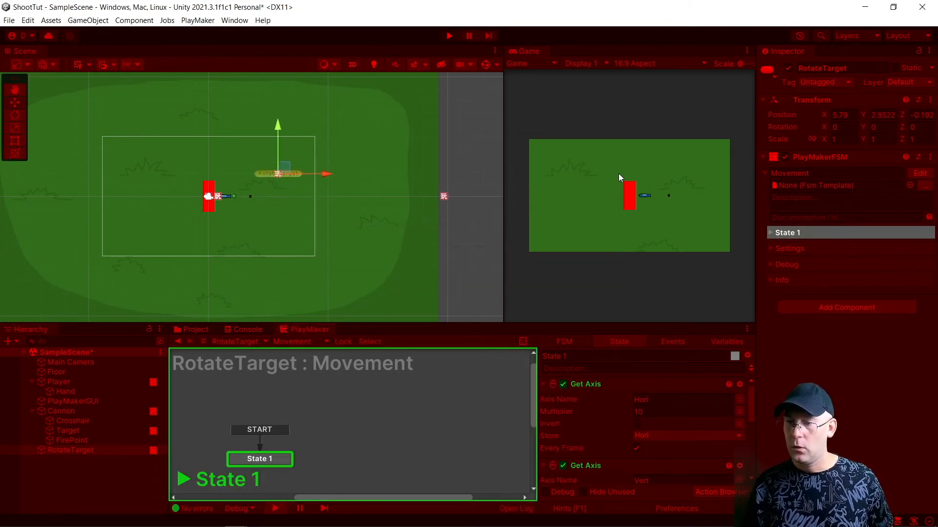
pyautogui.press('Up')
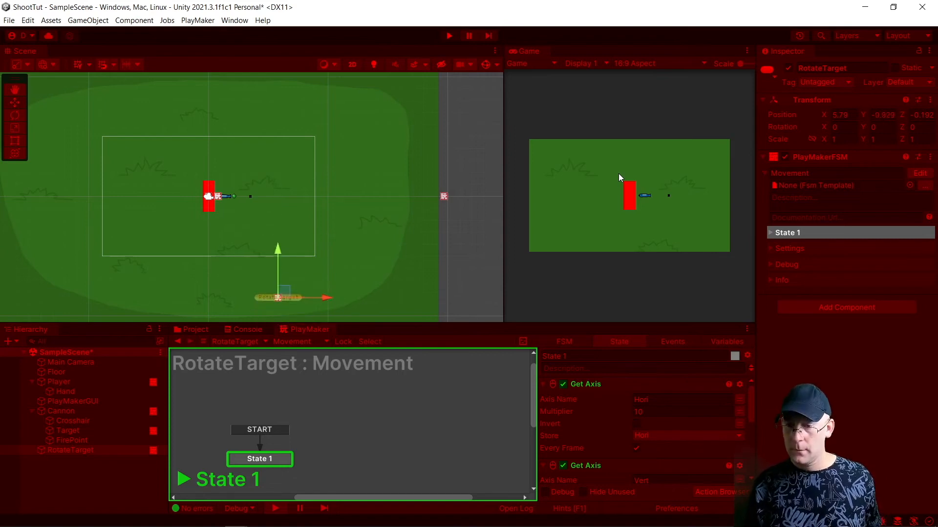
pyautogui.press('Down')
pyautogui.press('Up')
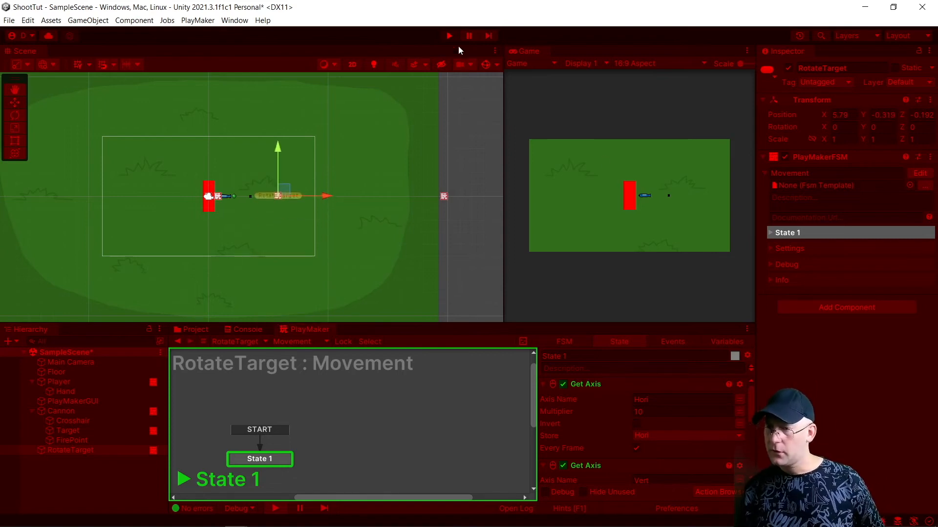
pyautogui.click(450, 36)
# Step: Turn off Invert for the Vert axis in the project's Input Manager settings
pyautogui.click(28, 20)
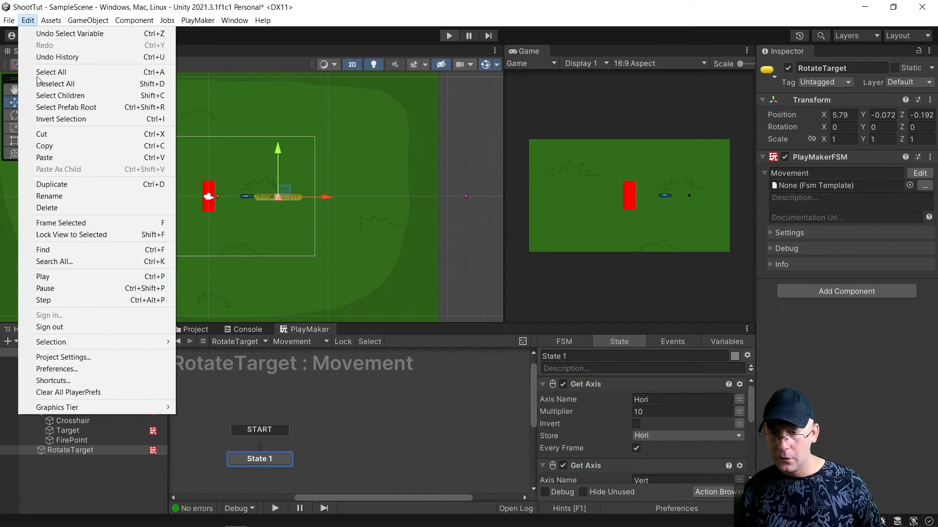
pyautogui.click(64, 357)
pyautogui.scroll(-2, 433, 267)
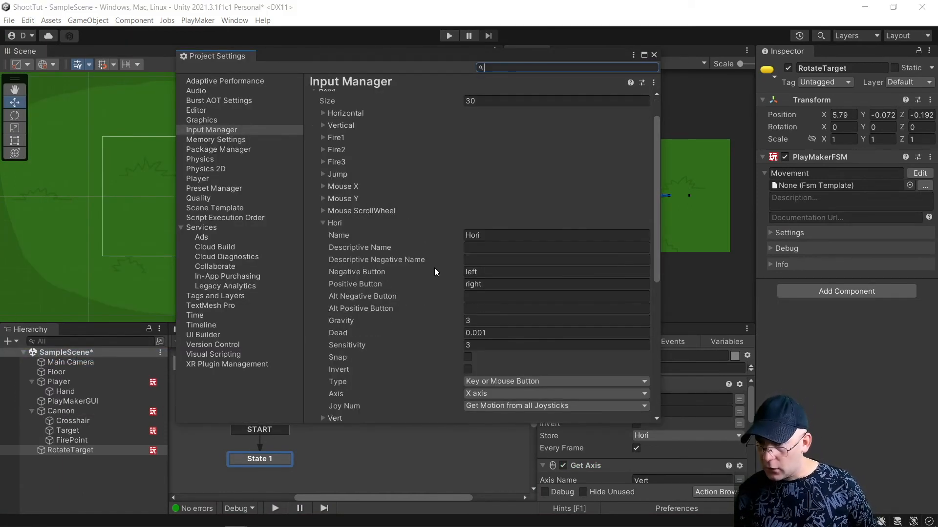
pyautogui.click(322, 223)
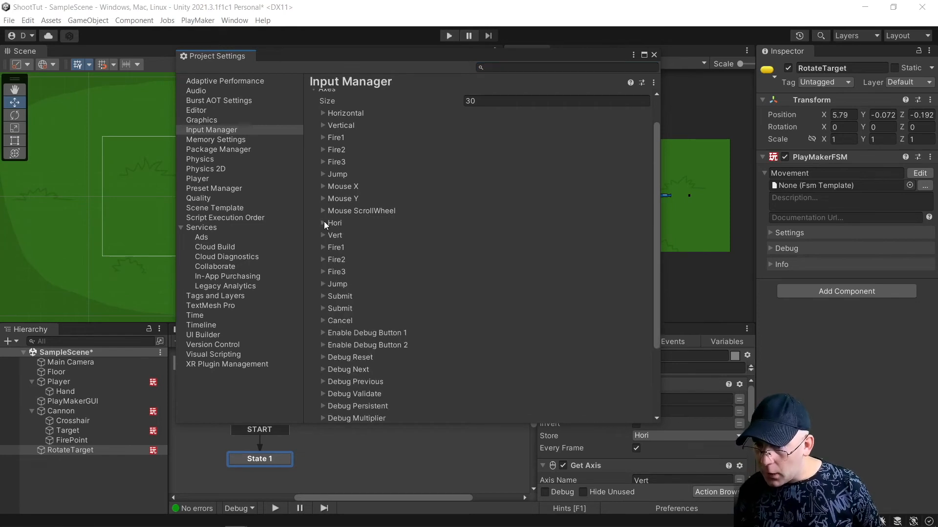
pyautogui.click(322, 235)
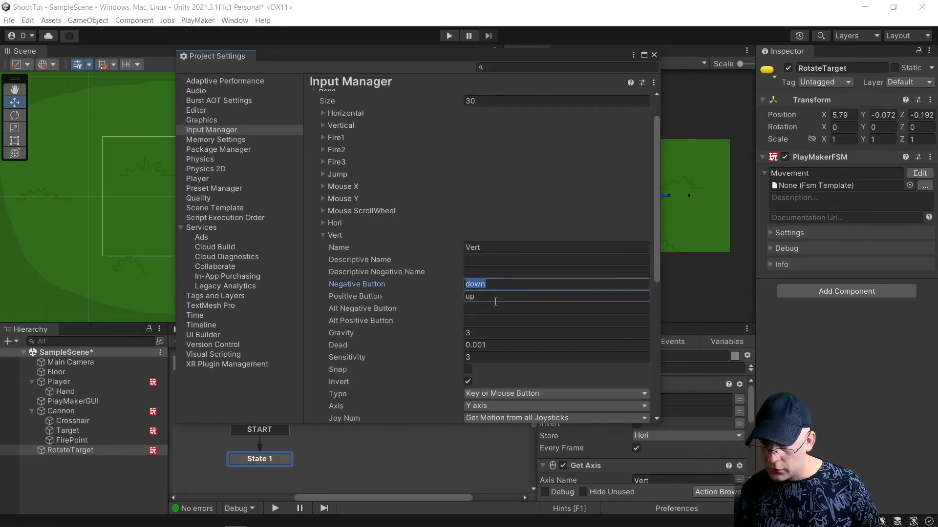
pyautogui.click(467, 382)
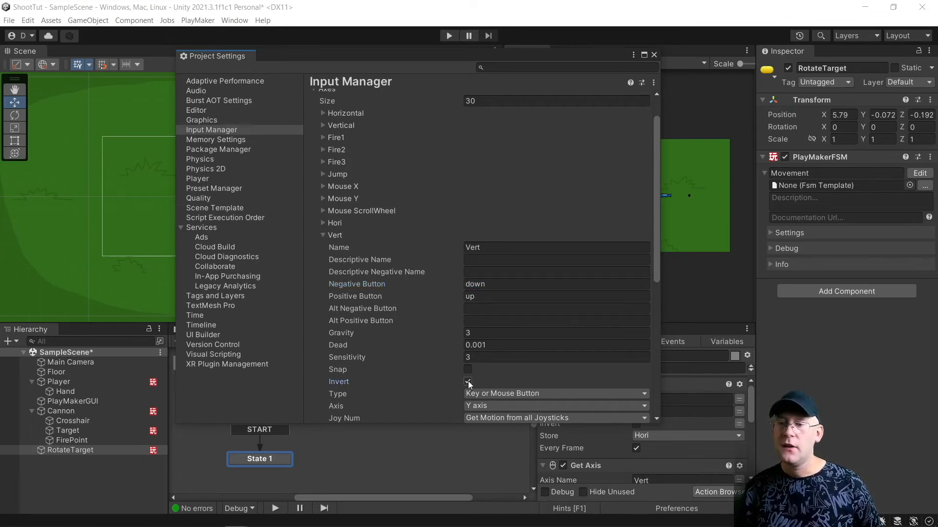
pyautogui.click(322, 235)
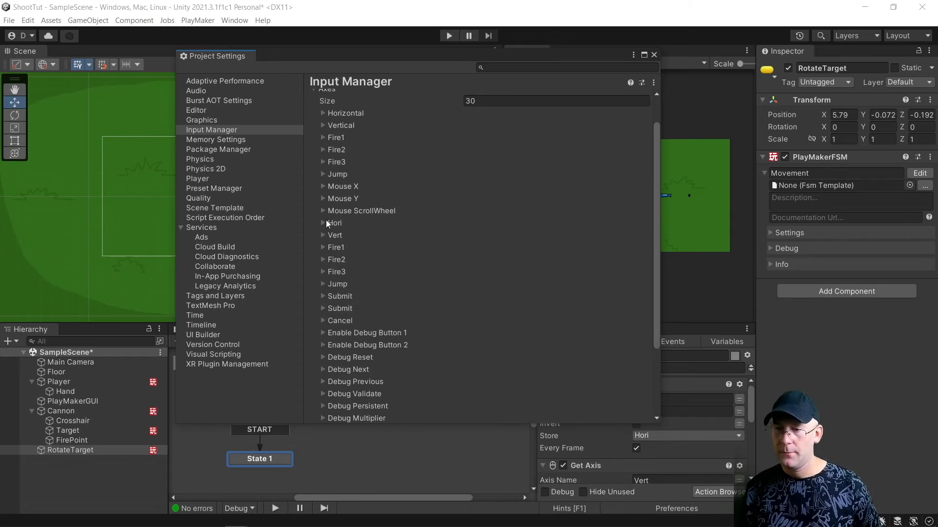
pyautogui.click(323, 235)
pyautogui.click(323, 235)
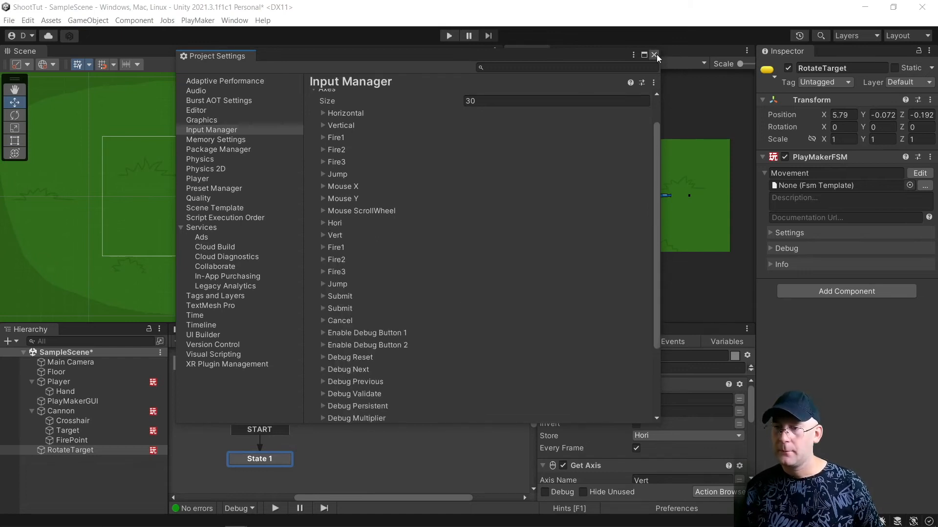
pyautogui.click(655, 55)
# Step: Play-test the game, moving RotateTarget up and down to check its vertical direction with Invert off
pyautogui.click(449, 36)
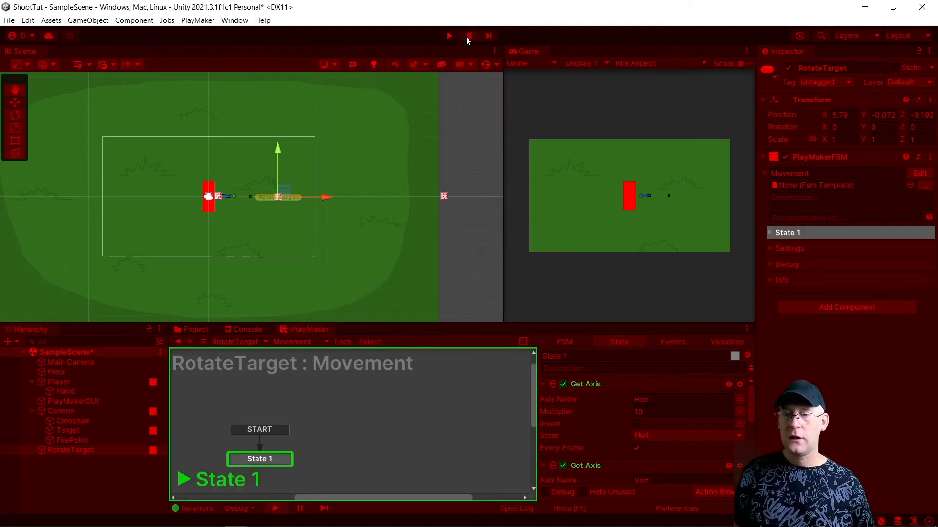
pyautogui.press('w')
pyautogui.press('s')
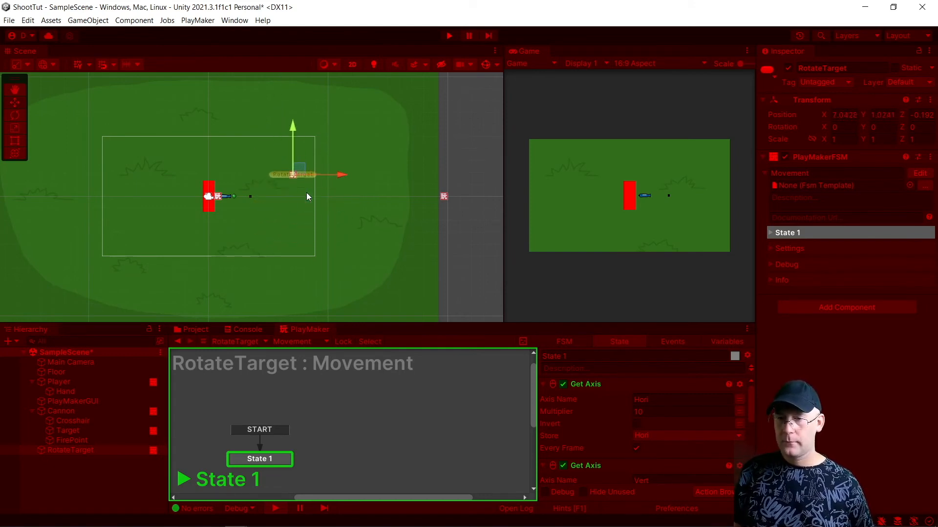
pyautogui.click(449, 36)
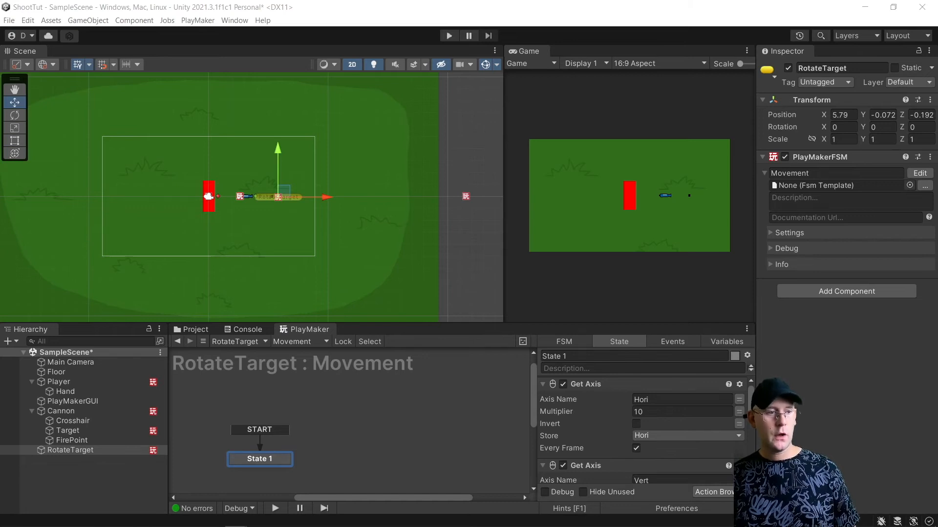
# Step: Add a new FSM to the Cannon object and name it FollowCrossHair
pyautogui.click(92, 413)
pyautogui.click(294, 341)
pyautogui.moveTo(307, 381)
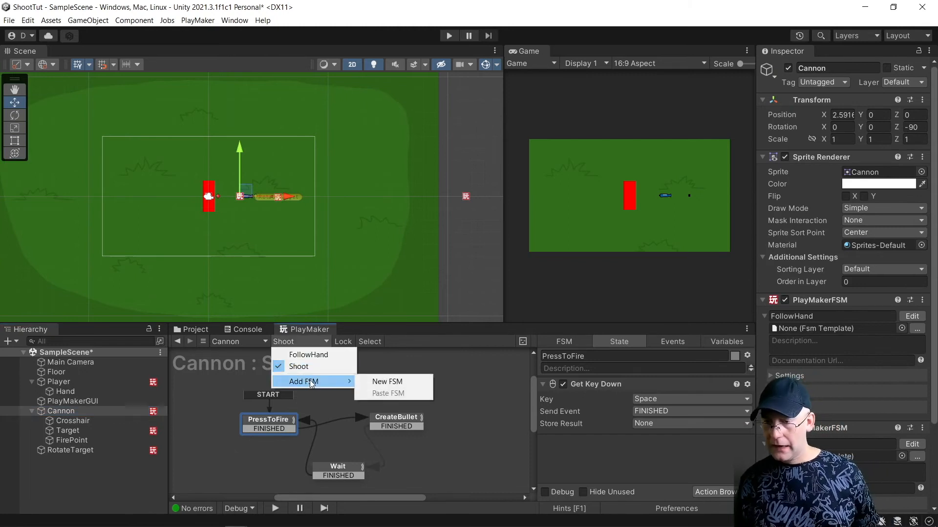
pyautogui.click(393, 381)
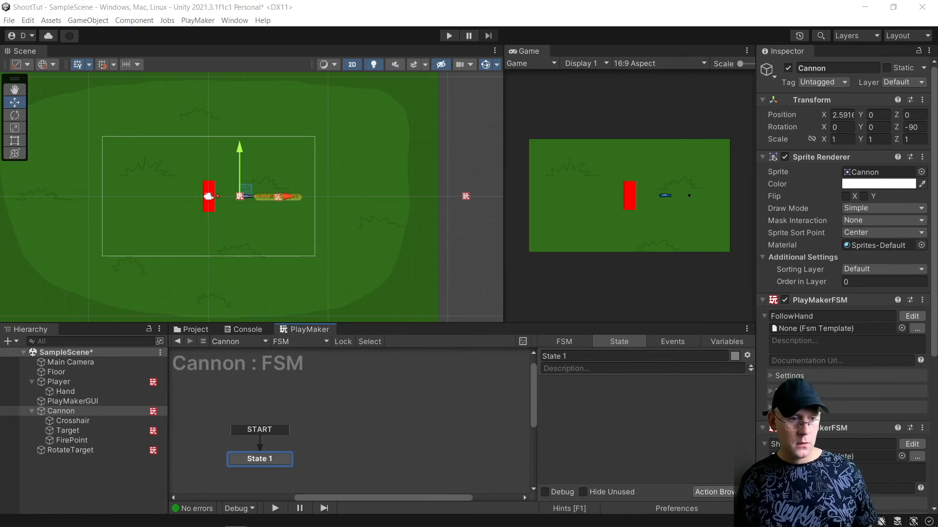
pyautogui.click(402, 427)
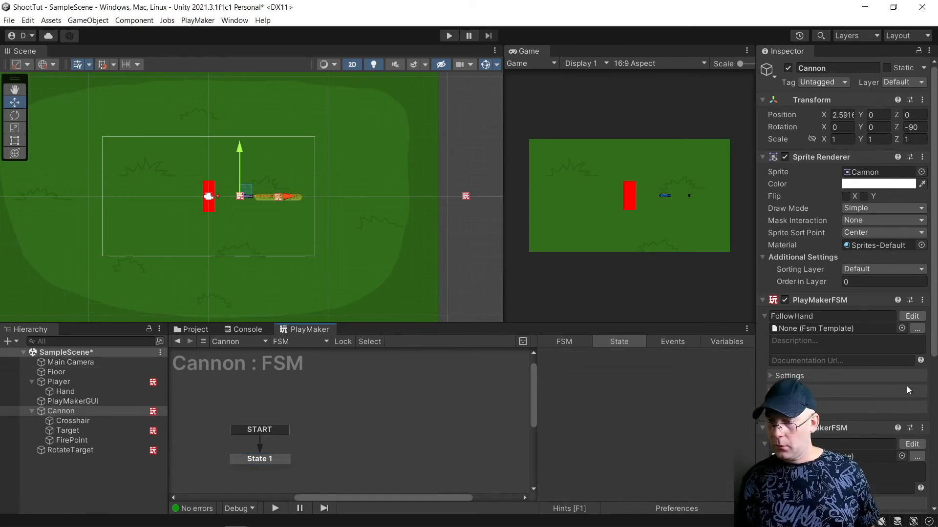
pyautogui.scroll(-1, 856, 423)
pyautogui.scroll(-2, 856, 422)
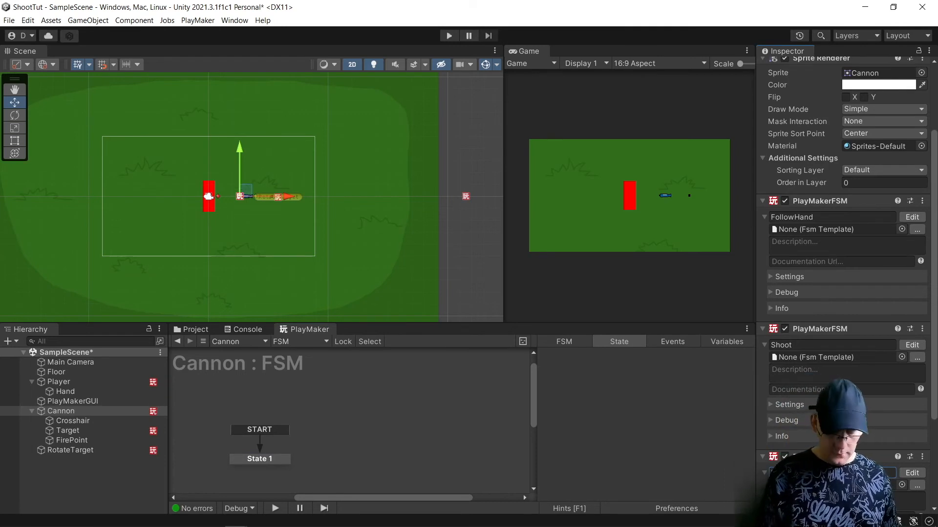
pyautogui.write('FollowCrossHair')
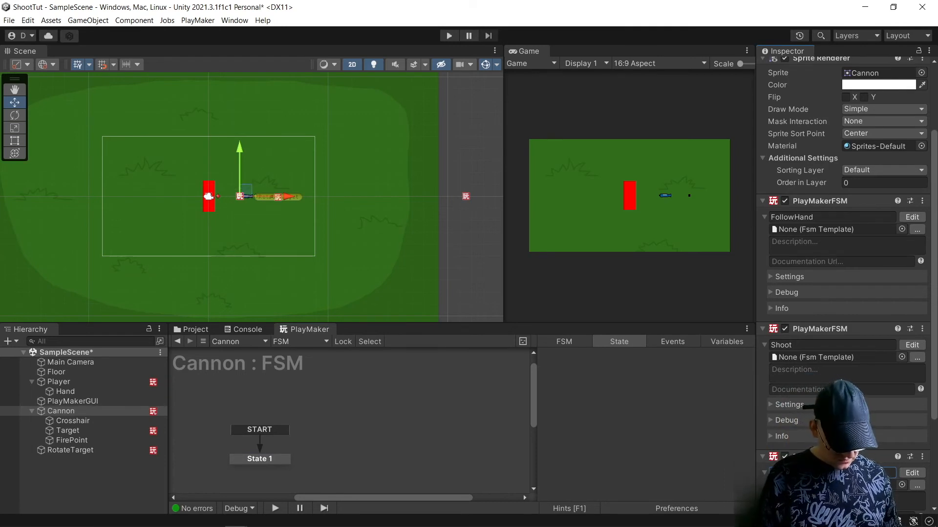
pyautogui.press('Return')
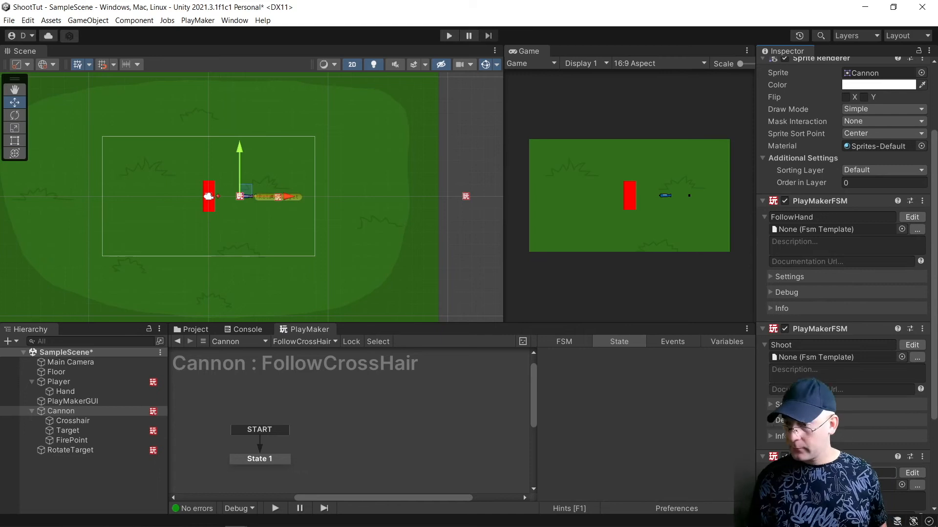
# Step: Add a Look At 2d Game Object action to State 1 of the FollowCrossHair FSM
pyautogui.click(256, 459)
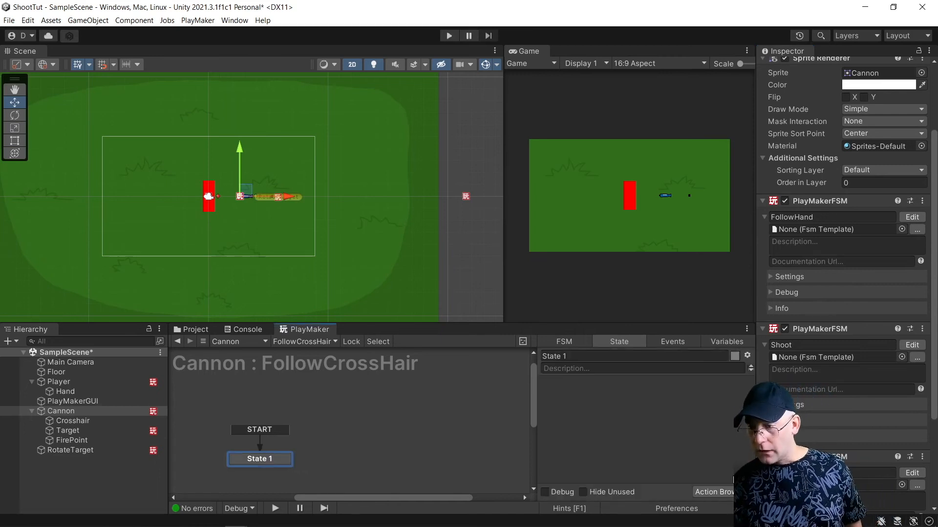
pyautogui.click(703, 491)
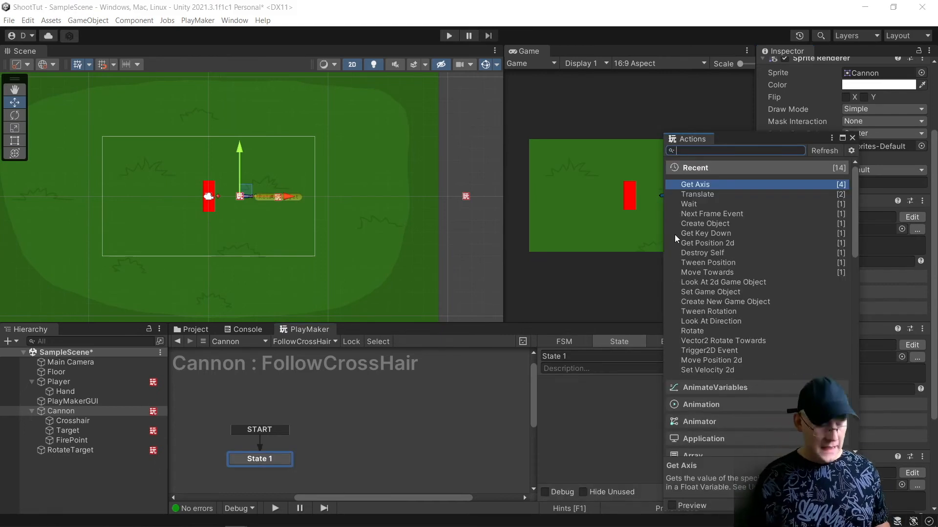
pyautogui.write('Look ar')
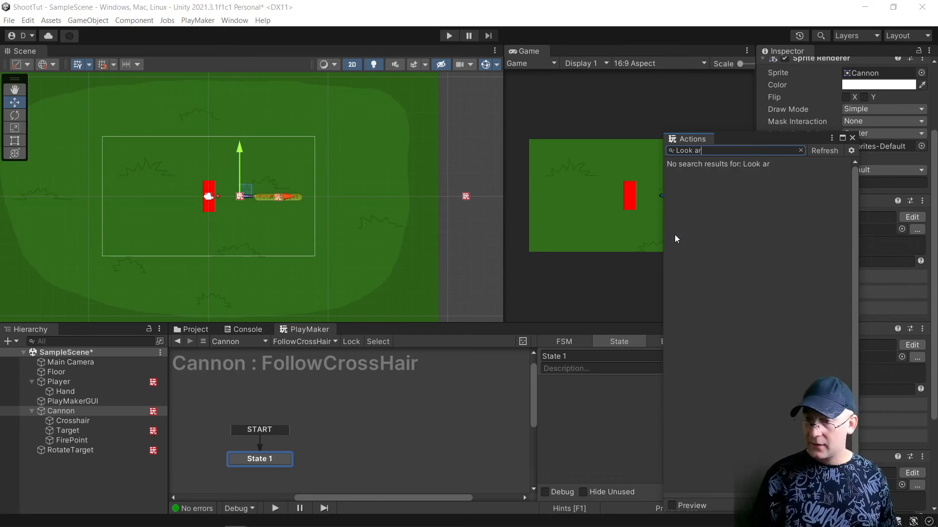
pyautogui.press('BackSpace')
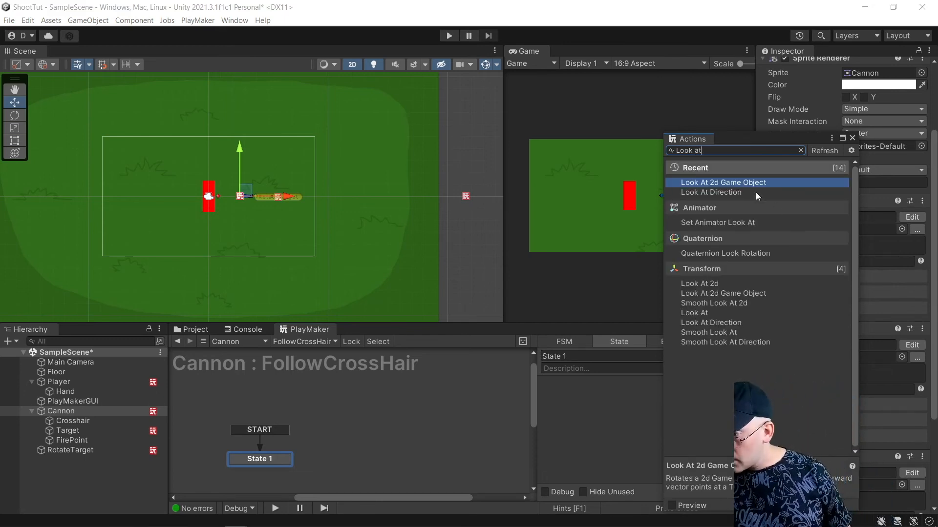
pyautogui.write('t')
pyautogui.doubleClick(754, 183)
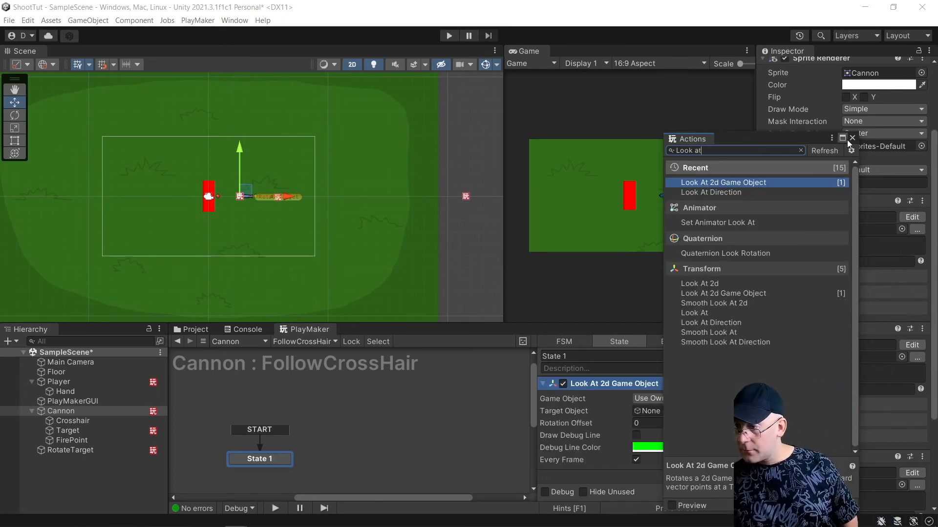
pyautogui.click(852, 138)
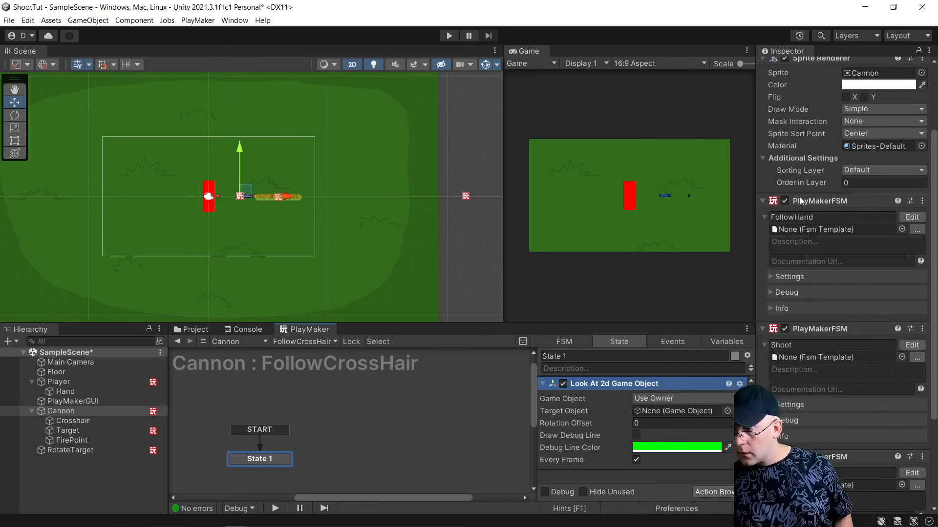
# Step: Set the Look At 2d Game Object action's Target Object to RotateTarget with Rotation Offset 90 and Draw Debug Line enabled
pyautogui.click(635, 435)
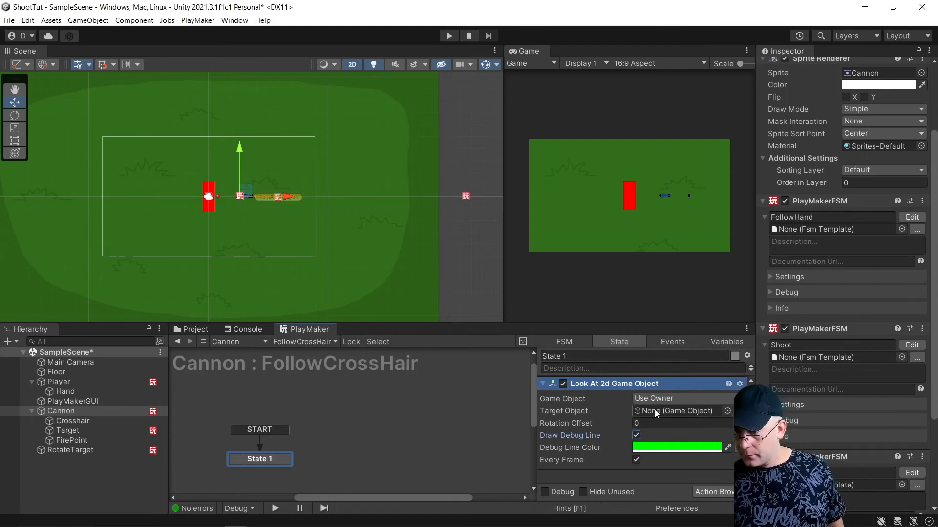
pyautogui.click(651, 423)
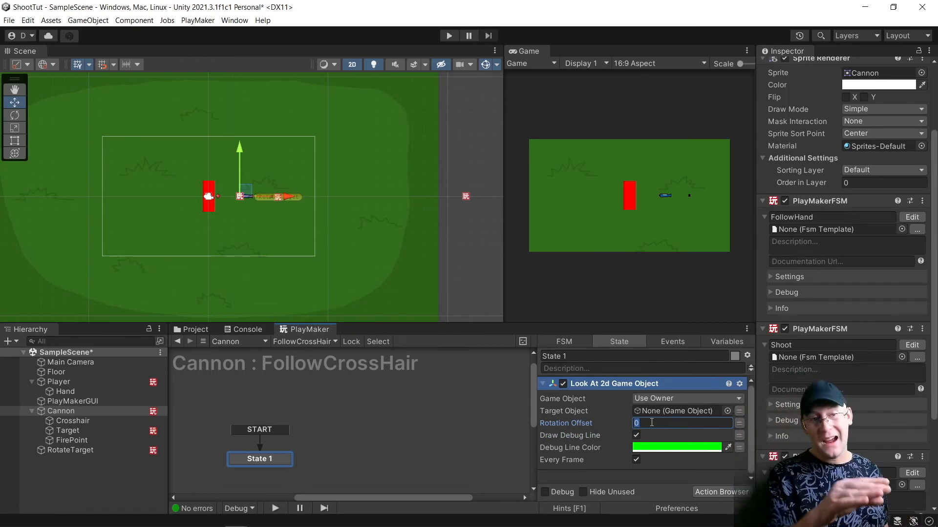
pyautogui.write('90')
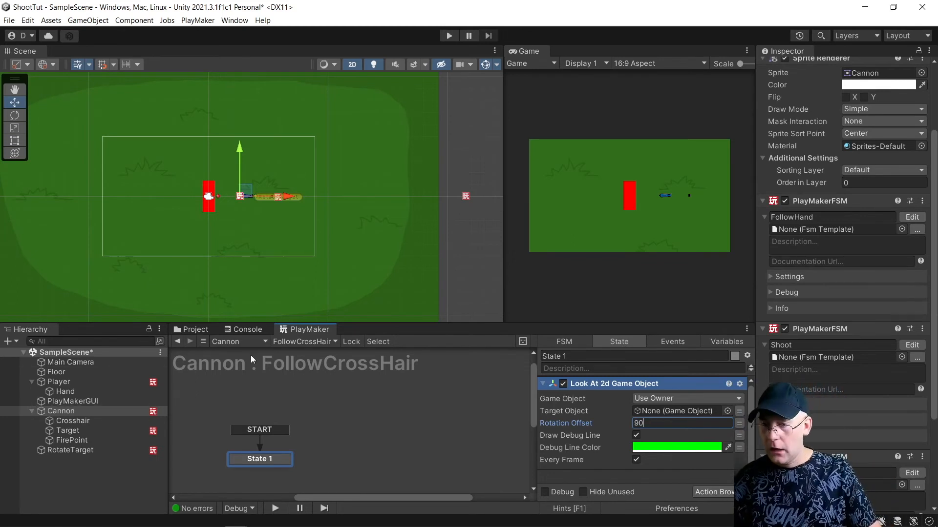
pyautogui.click(190, 330)
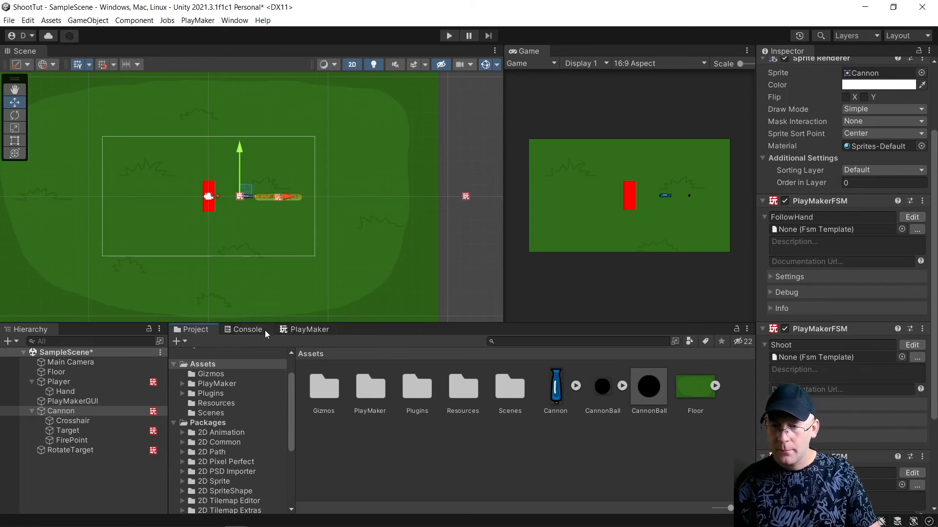
pyautogui.click(283, 330)
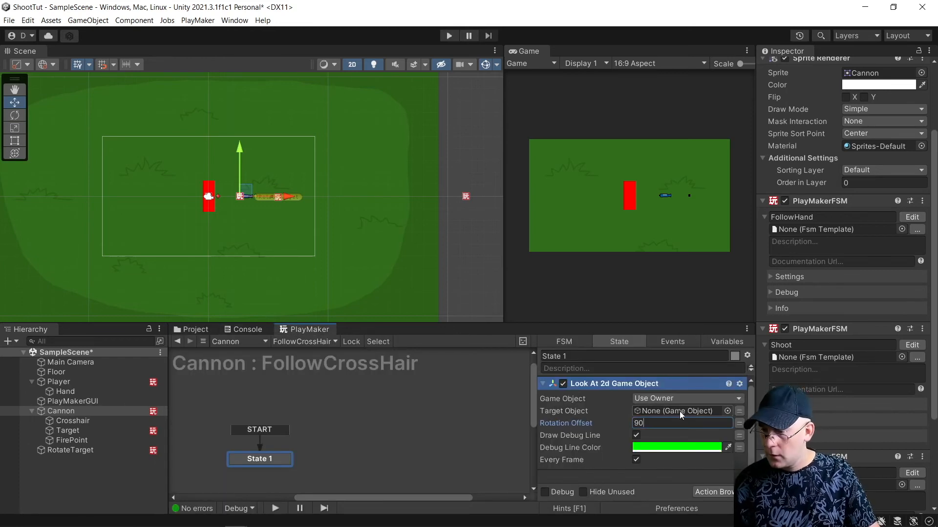
pyautogui.moveTo(78, 450); pyautogui.dragTo(667, 411)
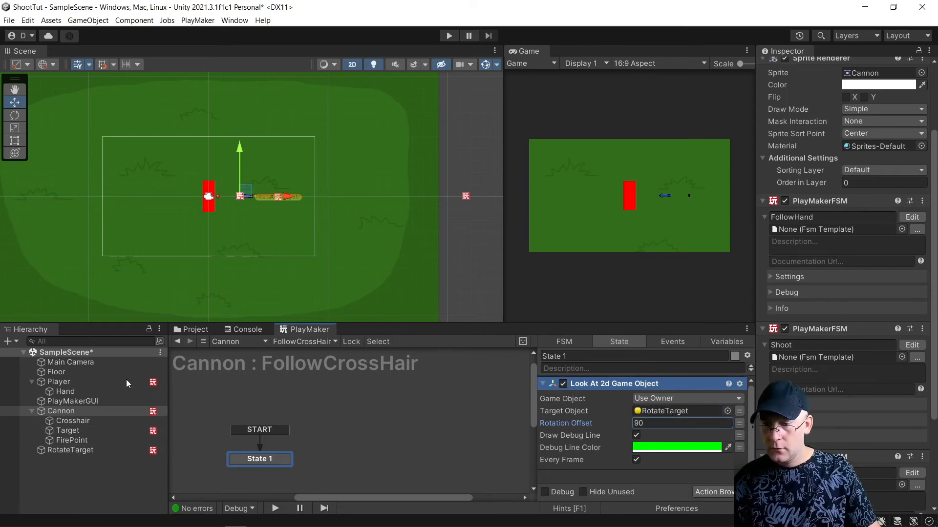
# Step: Play-test the game, moving RotateTarget around to check that the cannon aims at it
pyautogui.click(31, 411)
pyautogui.click(31, 381)
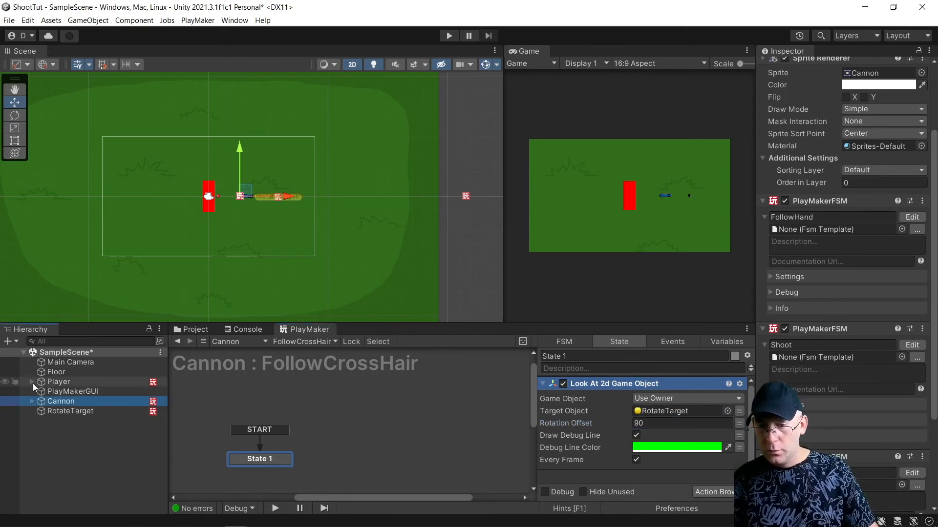
pyautogui.click(448, 36)
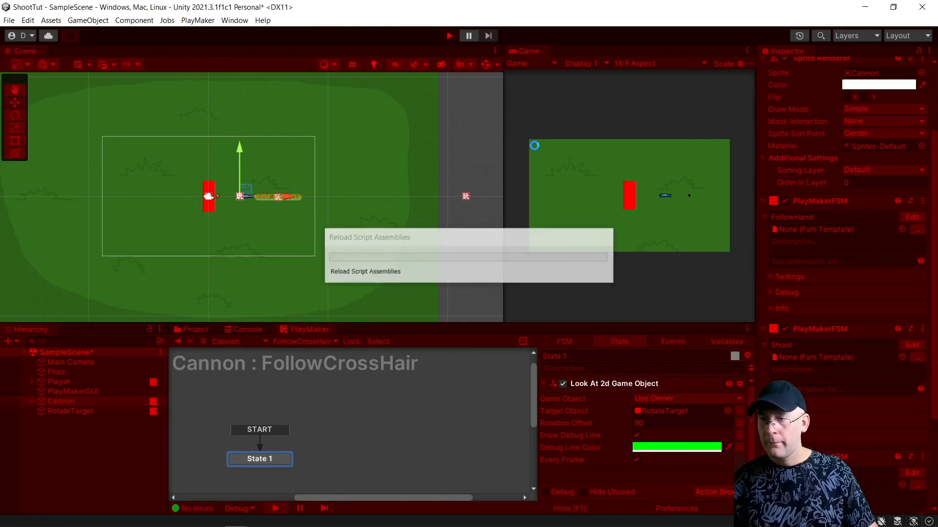
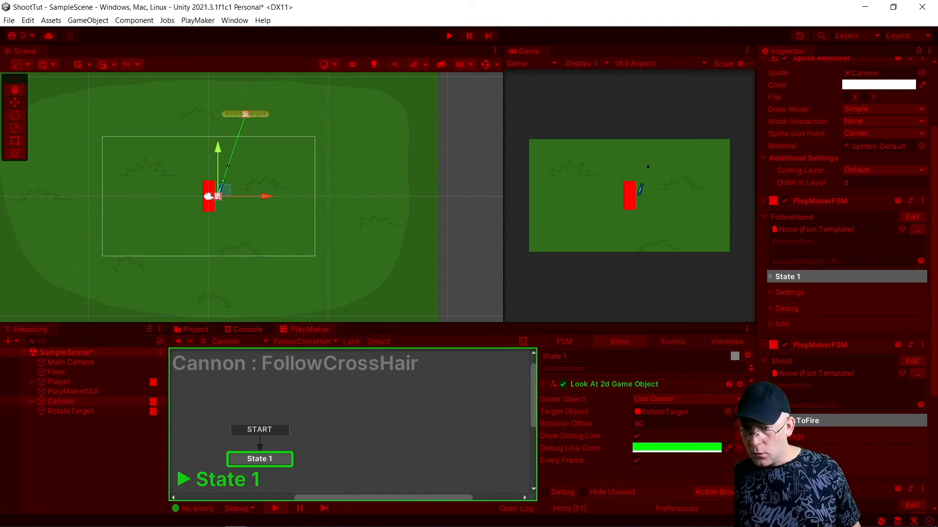
# Step: Locate Cannon's child Target in the running scene, and with play mode stopped enable Every Frame in its Get Position 2d action
pyautogui.click(32, 402)
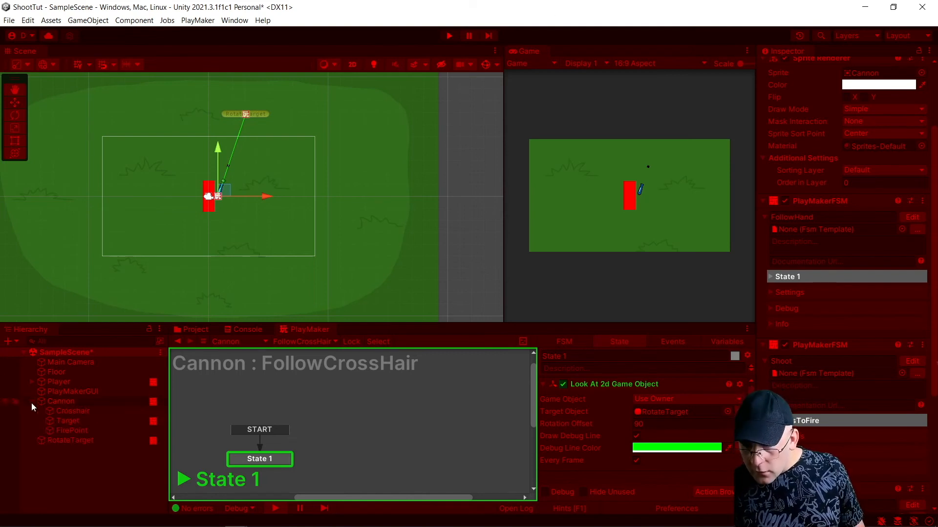
pyautogui.click(61, 422)
pyautogui.doubleClick(63, 423)
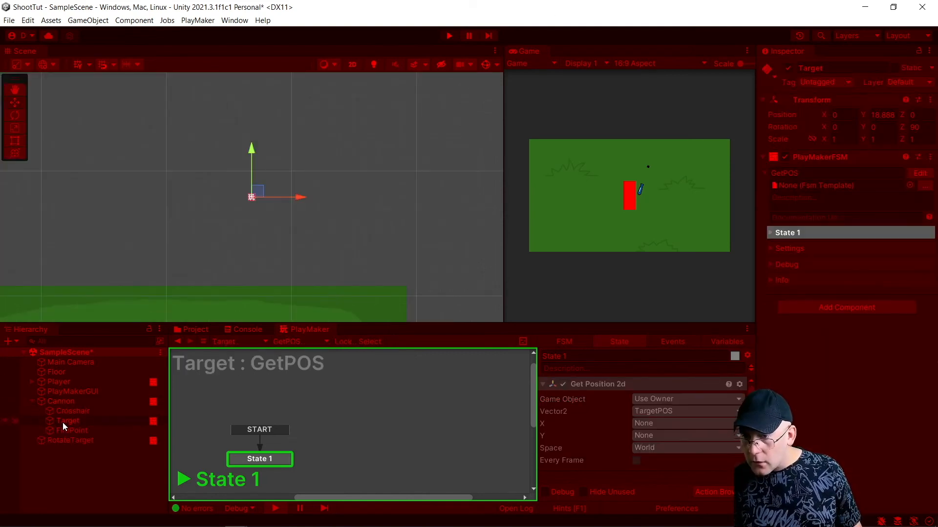
pyautogui.scroll(-3, 342, 253)
pyautogui.scroll(-2, 337, 249)
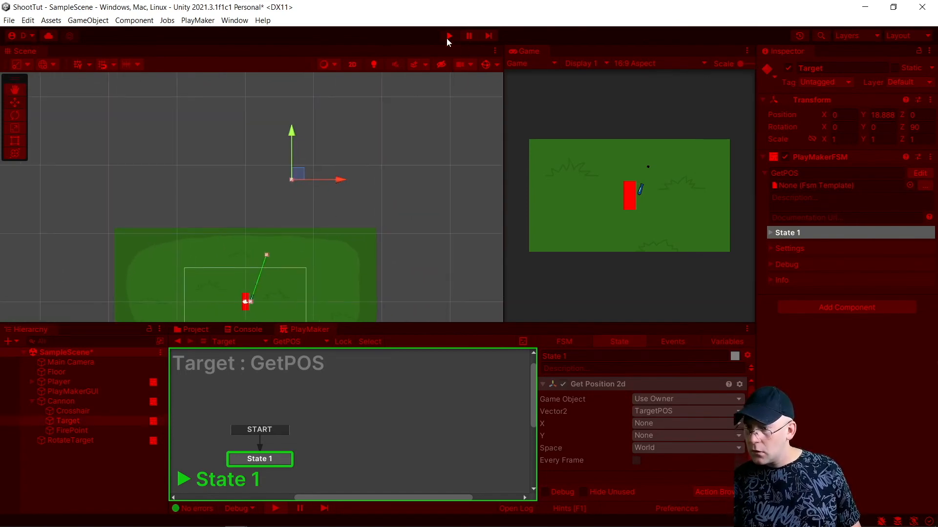
pyautogui.click(446, 37)
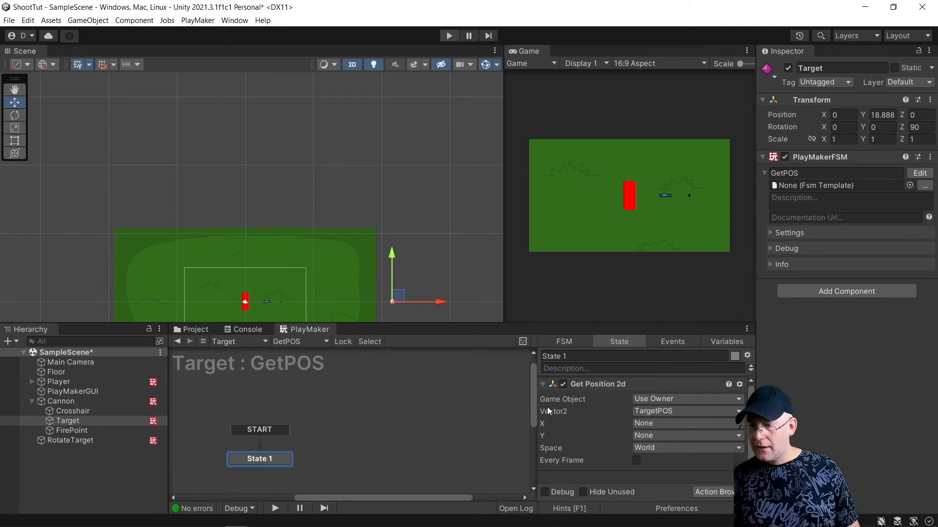
pyautogui.click(636, 461)
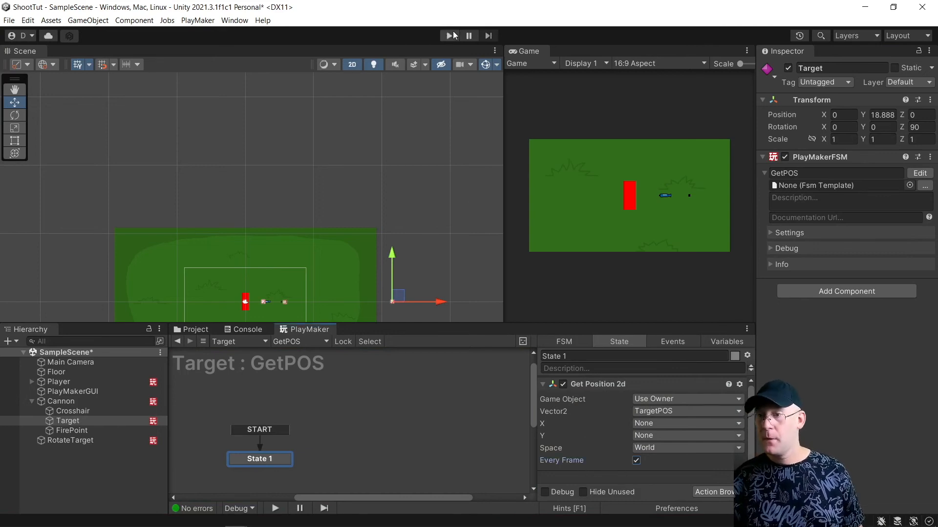
# Step: Play-test aiming the cannon in several directions while repeatedly firing cannonballs
pyautogui.click(450, 36)
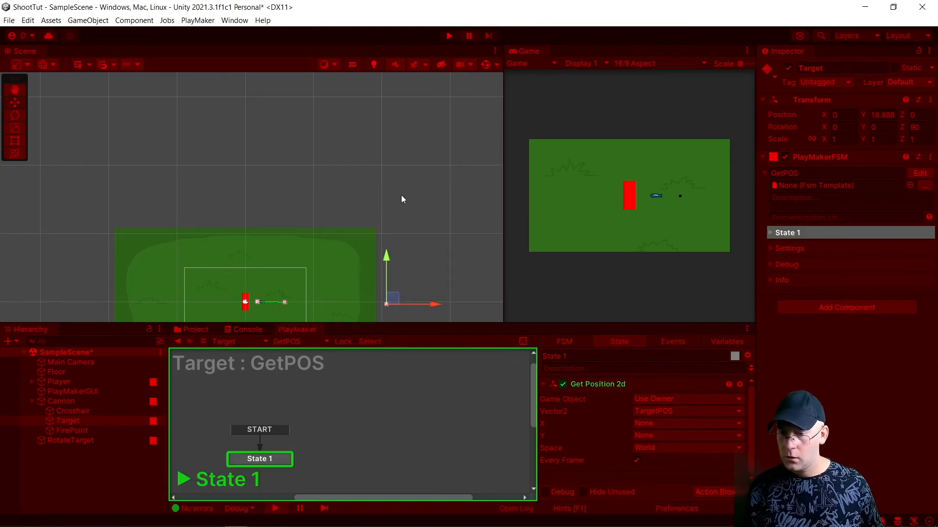
pyautogui.press('w')
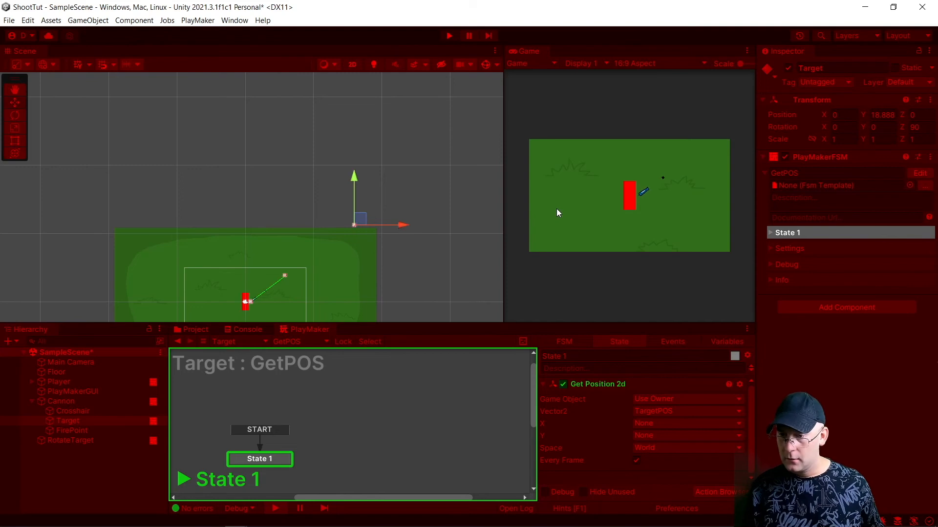
pyautogui.press('space')
pyautogui.press('a')
pyautogui.press('space')
pyautogui.press('space')
pyautogui.press('s')
pyautogui.press('space')
pyautogui.press('space')
pyautogui.press('space')
pyautogui.press('space')
pyautogui.press('space')
pyautogui.press('d')
pyautogui.press('w')
pyautogui.press('space')
pyautogui.press('space')
pyautogui.press('w')
pyautogui.press('space')
pyautogui.press('s')
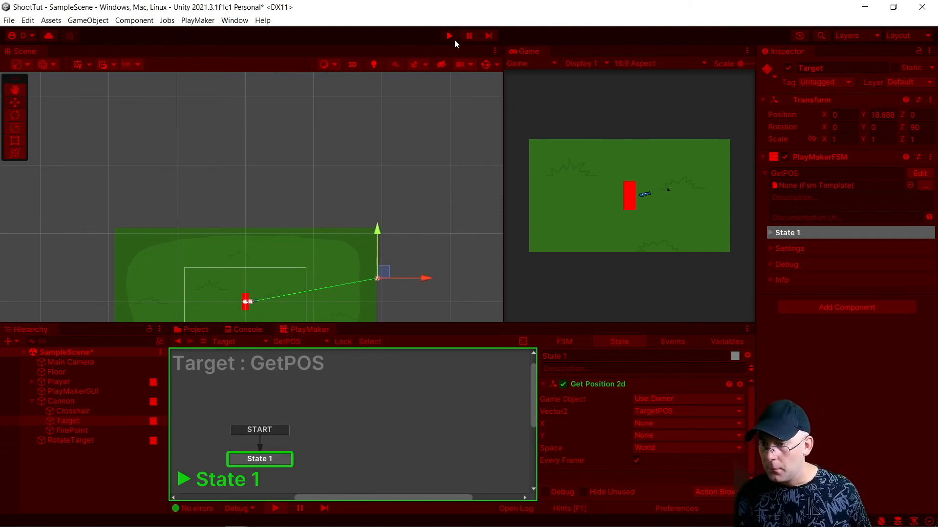
pyautogui.click(449, 35)
# Step: Set the Cannon sprite's Order in Layer to 6, keeping its Sorting Layer at Default
pyautogui.click(87, 402)
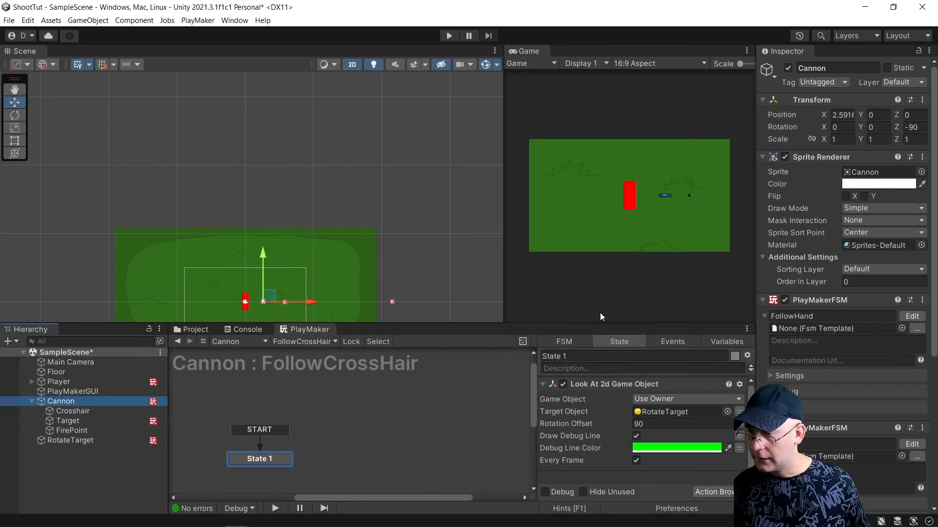
pyautogui.click(871, 270)
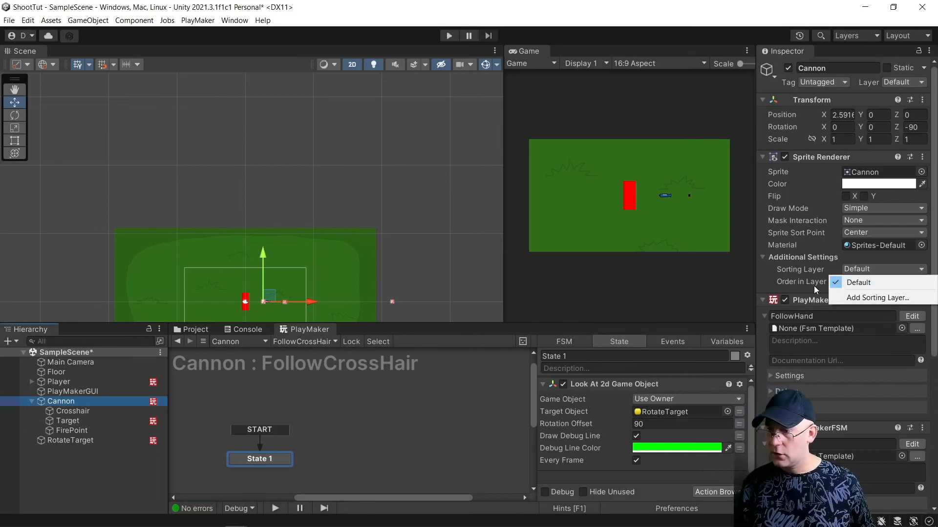
pyautogui.click(873, 283)
pyautogui.click(863, 282)
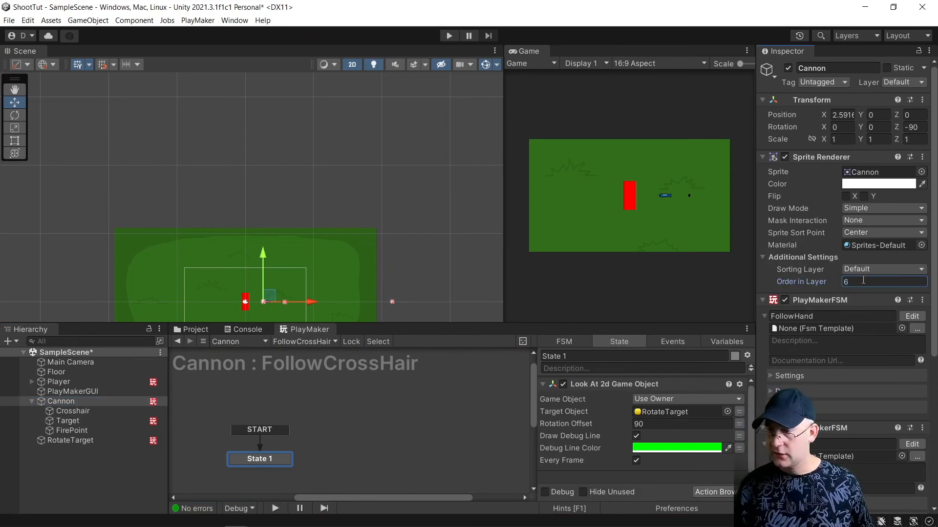
# Step: Play-test the scene to check how the cannon displays, follows the hand and aims with its new layer order
pyautogui.click(450, 34)
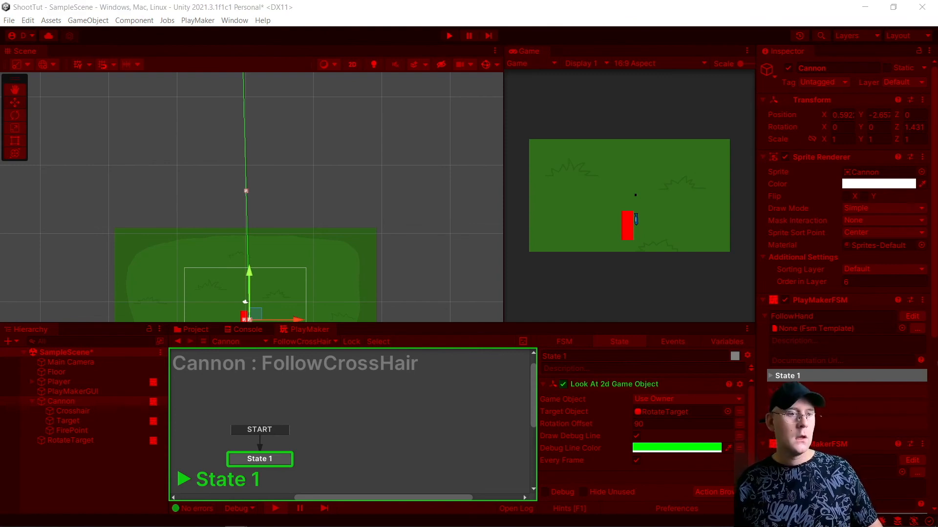
# Step: Switch to the Shoot project's Unity window and move PlayerHolder straight up in the scene to Y -6.2
pyautogui.moveTo(0, 43); pyautogui.dragTo(388, 15)
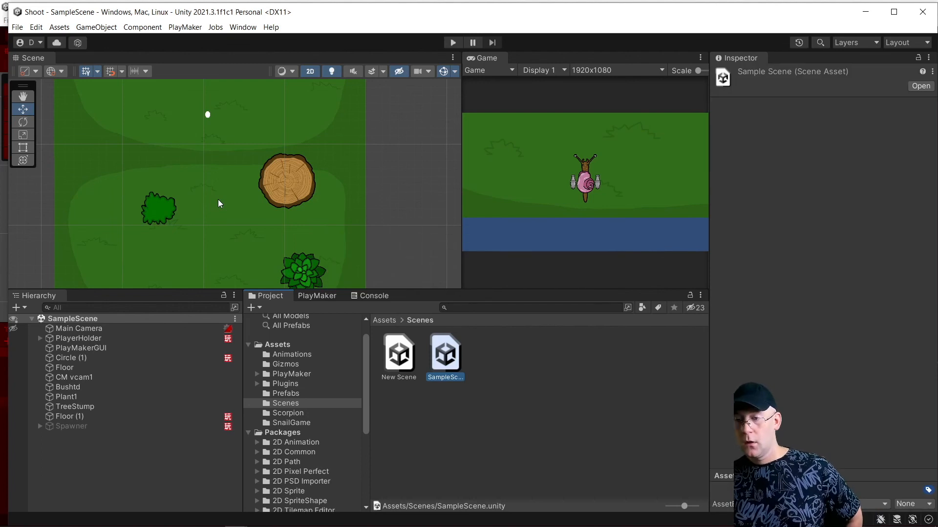
pyautogui.scroll(3, 226, 225)
pyautogui.moveTo(225, 187); pyautogui.dragTo(211, 114, button='middle')
pyautogui.moveTo(203, 171); pyautogui.dragTo(204, 153, button='middle')
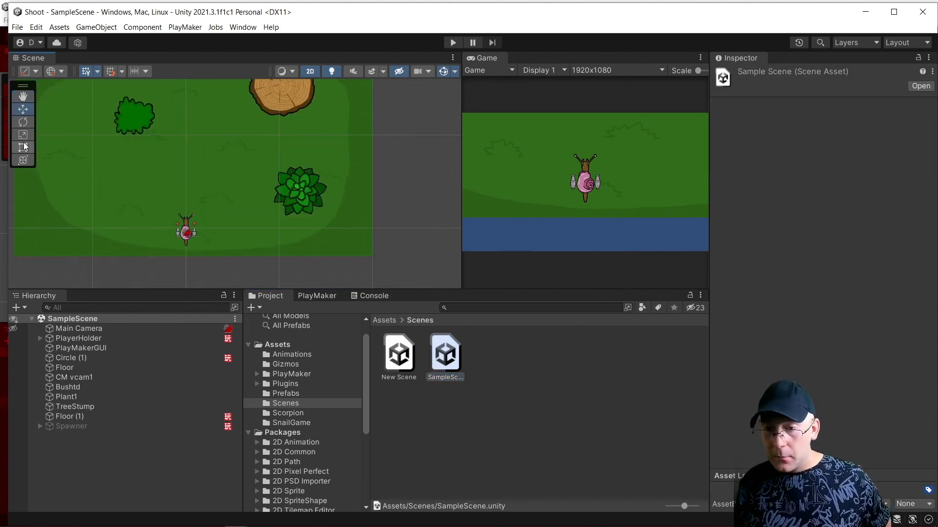
pyautogui.click(71, 339)
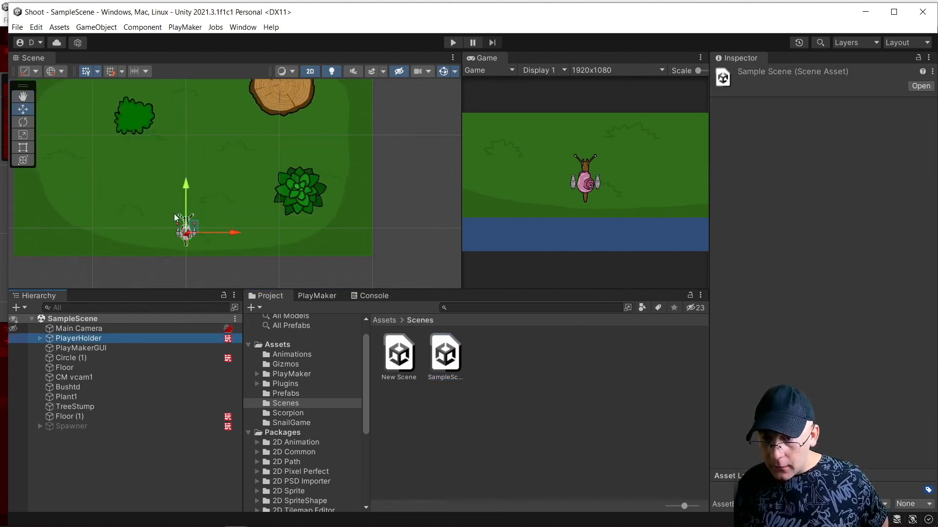
pyautogui.moveTo(185, 194); pyautogui.dragTo(186, 155)
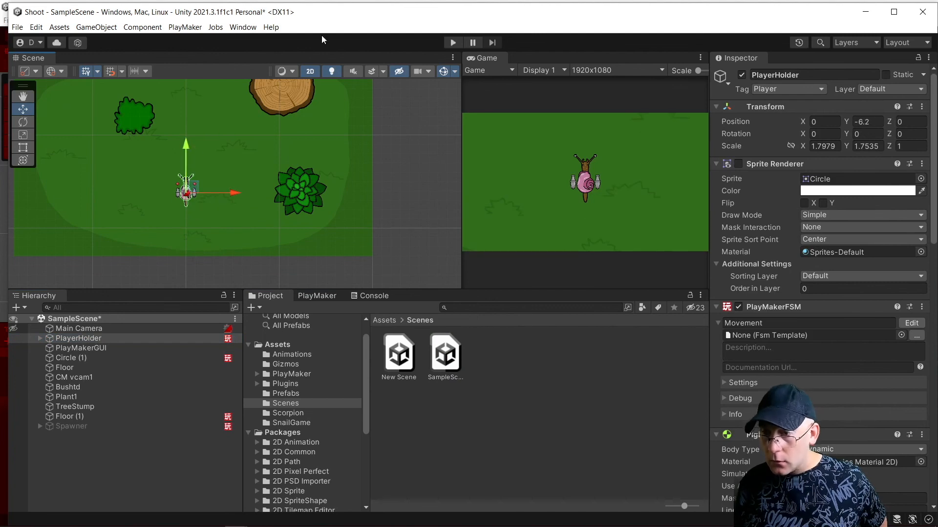
# Step: Play-test the snail game by moving PlayerHolder forward and backward while it aims in different directions, and stop play mode
pyautogui.click(453, 43)
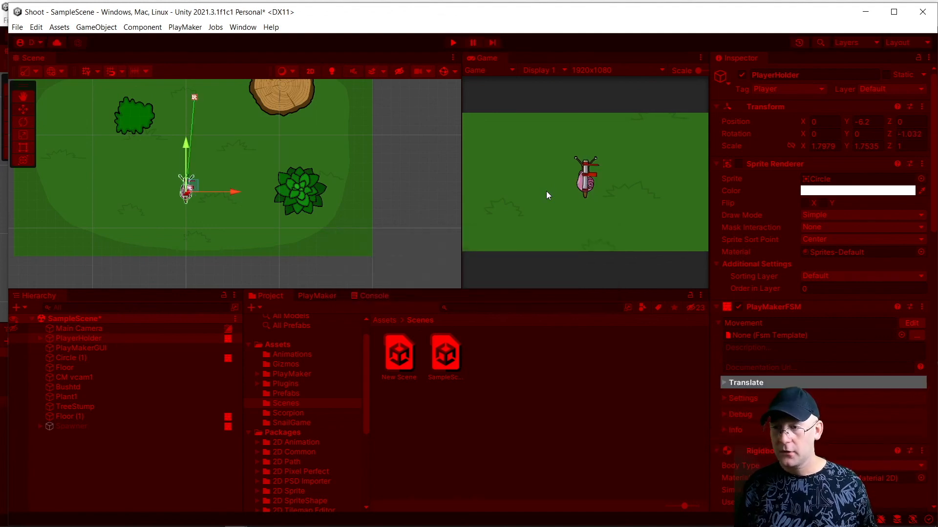
pyautogui.press('s')
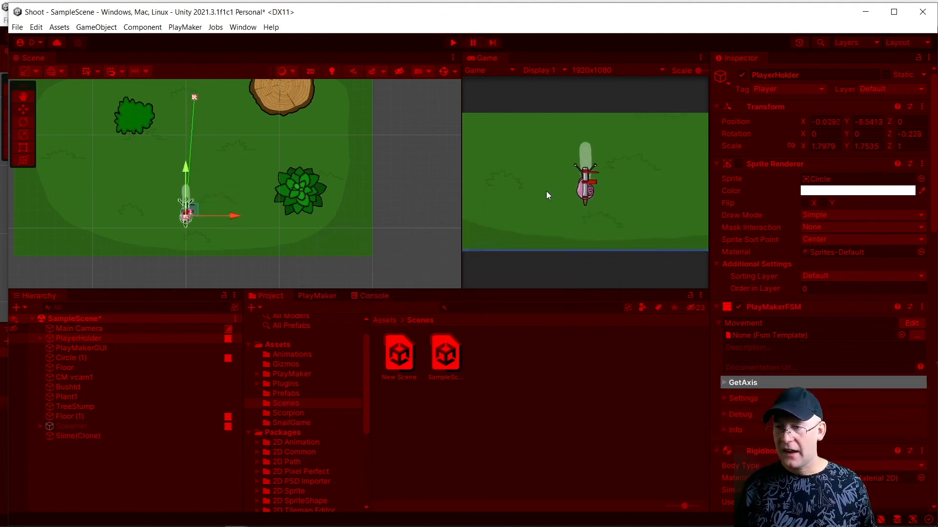
pyautogui.press('w')
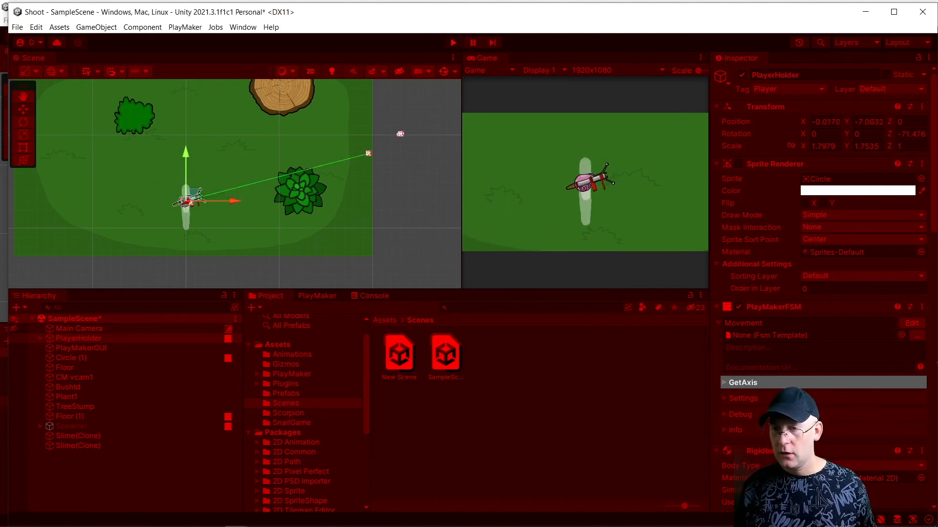
pyautogui.press('w')
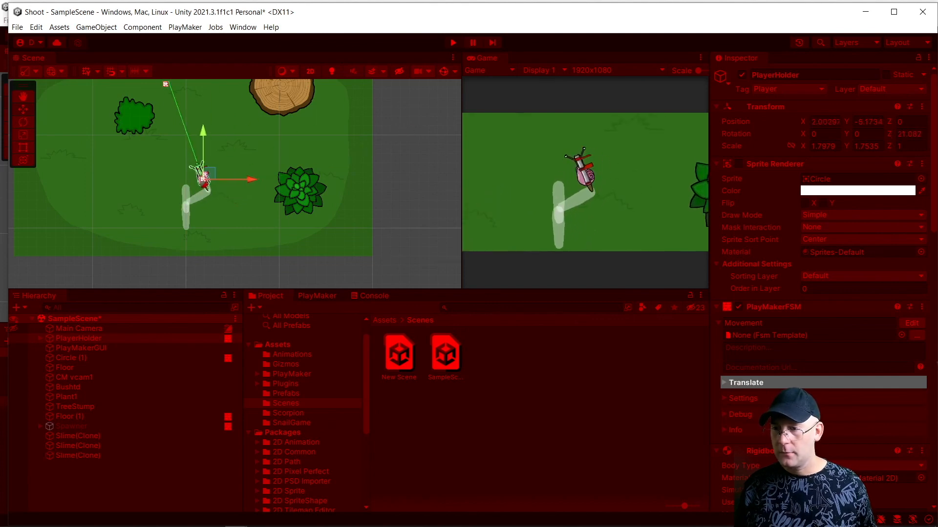
pyautogui.press('s')
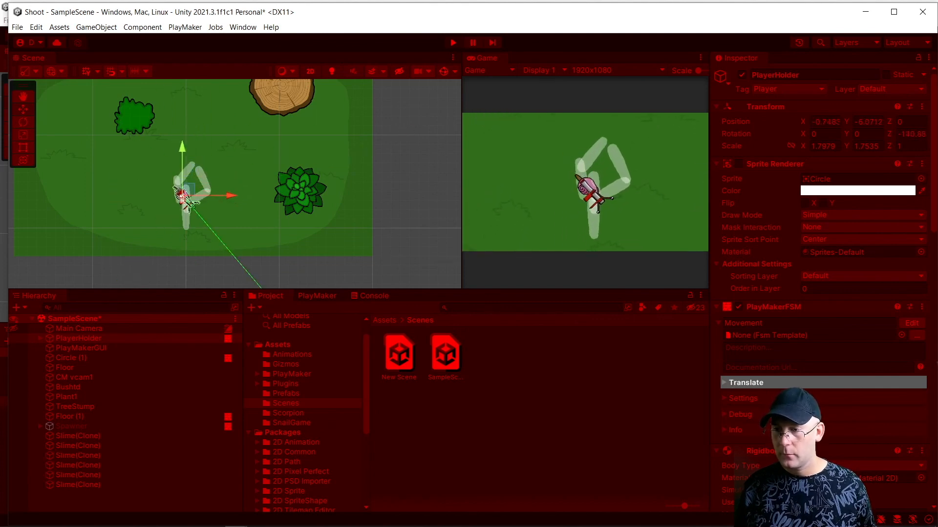
pyautogui.press('w')
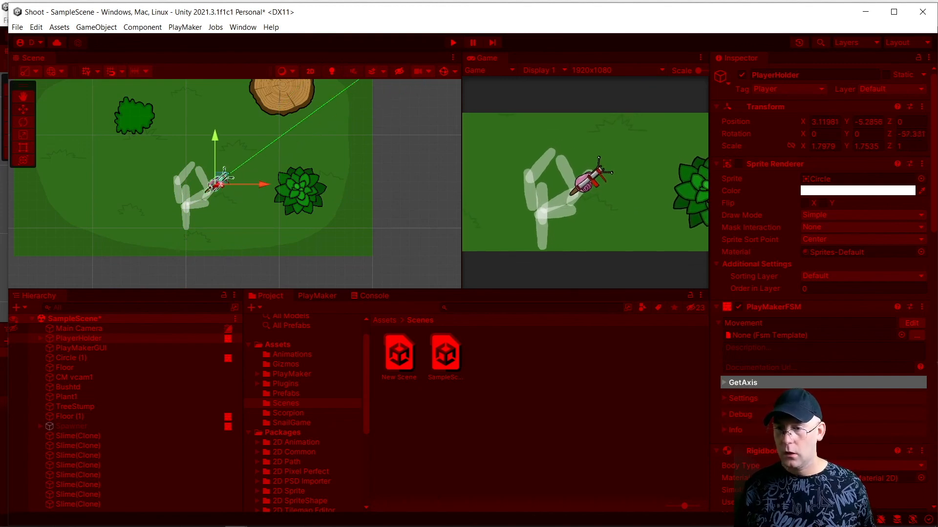
pyautogui.click(452, 42)
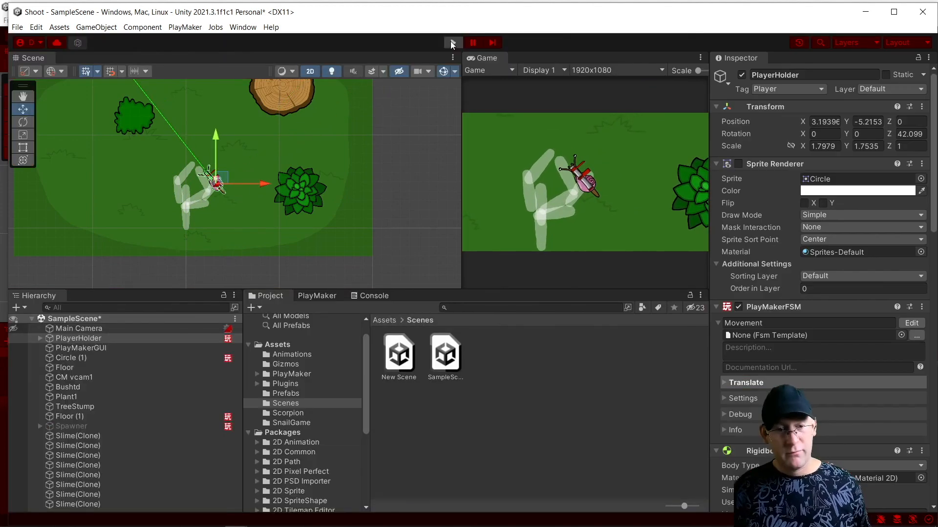